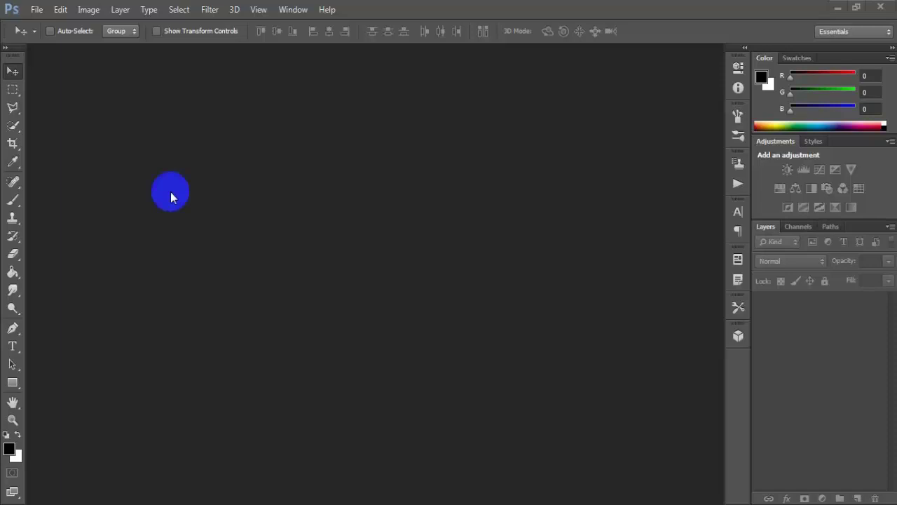
# Create 'Hipster Party Flyer Design' as a 1200 × 1800 px, 300 ppi CMYK document
pyautogui.click(34, 10)
pyautogui.click(79, 28)
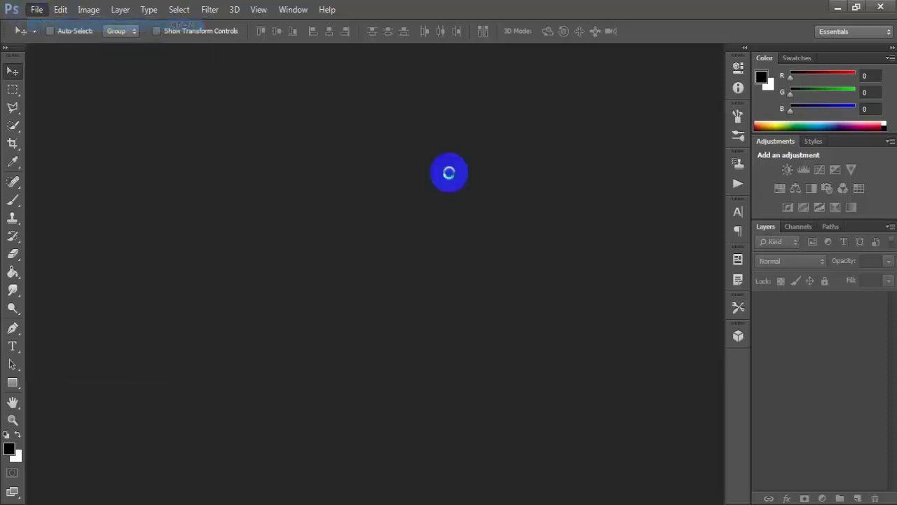
pyautogui.write('H')
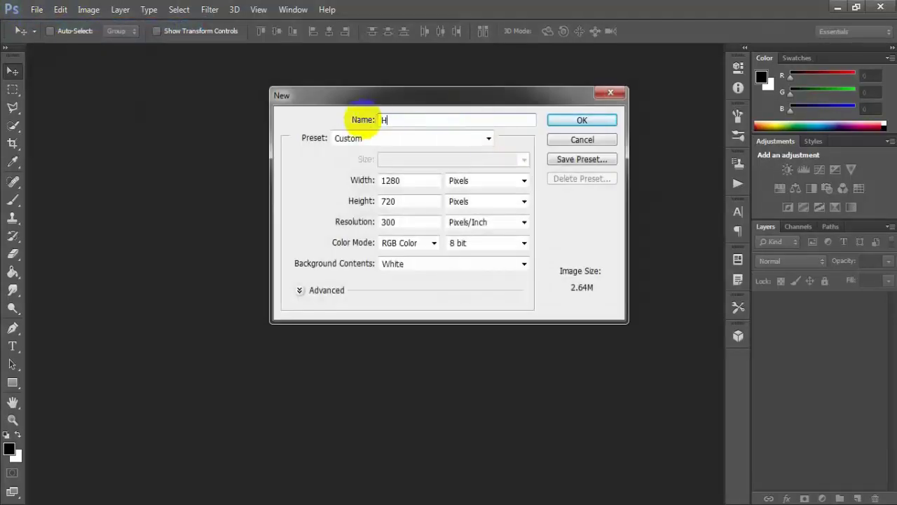
pyautogui.write('ipster ')
pyautogui.write('Party Flyer De')
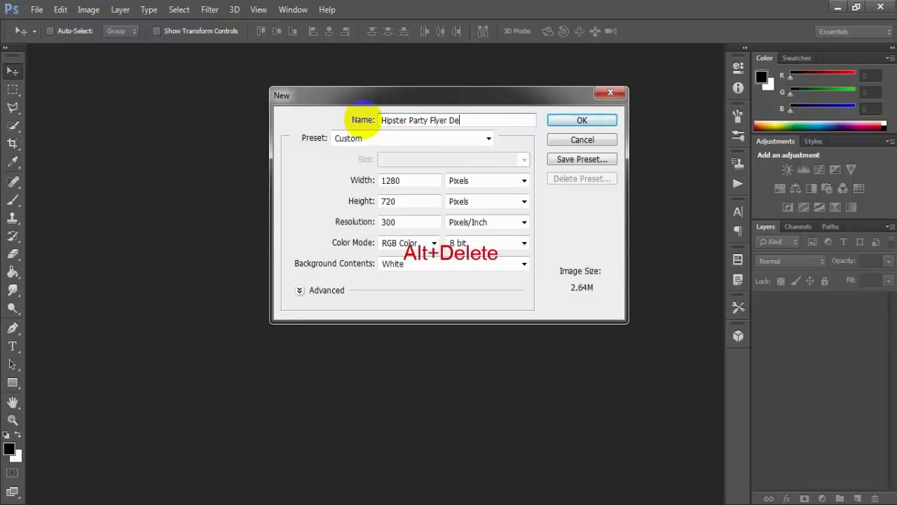
pyautogui.write('sign')
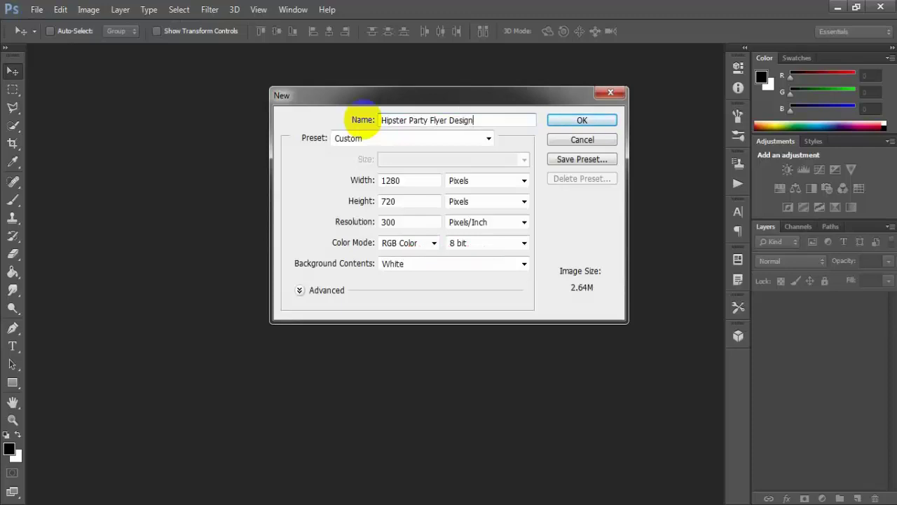
pyautogui.doubleClick(410, 180)
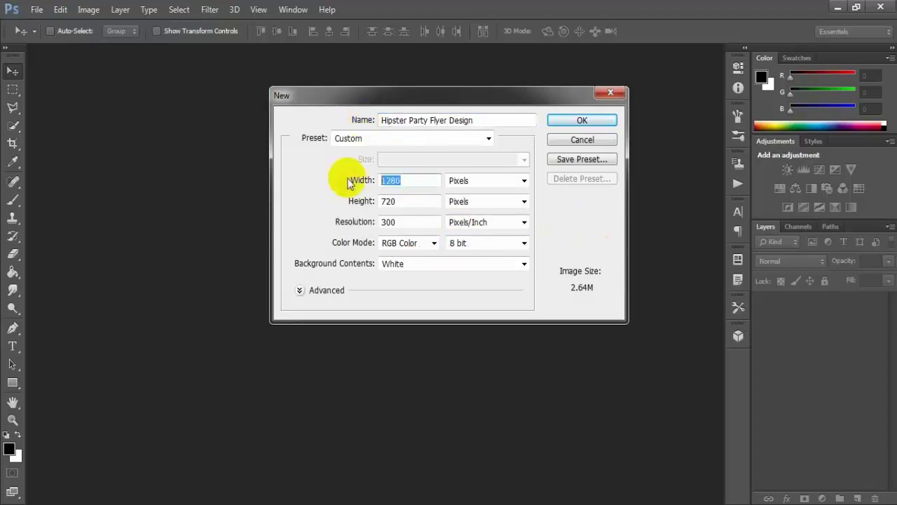
pyautogui.write('12')
pyautogui.press('Tab')
pyautogui.write('1800')
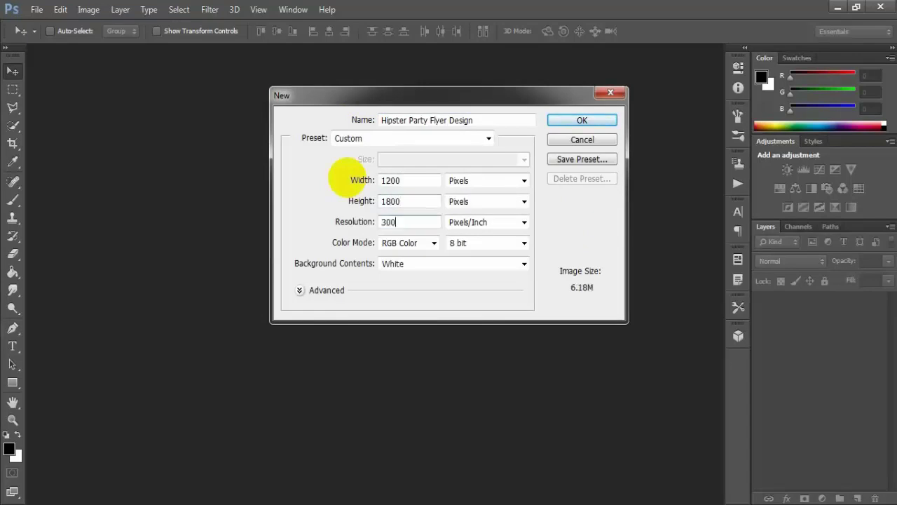
pyautogui.click(429, 244)
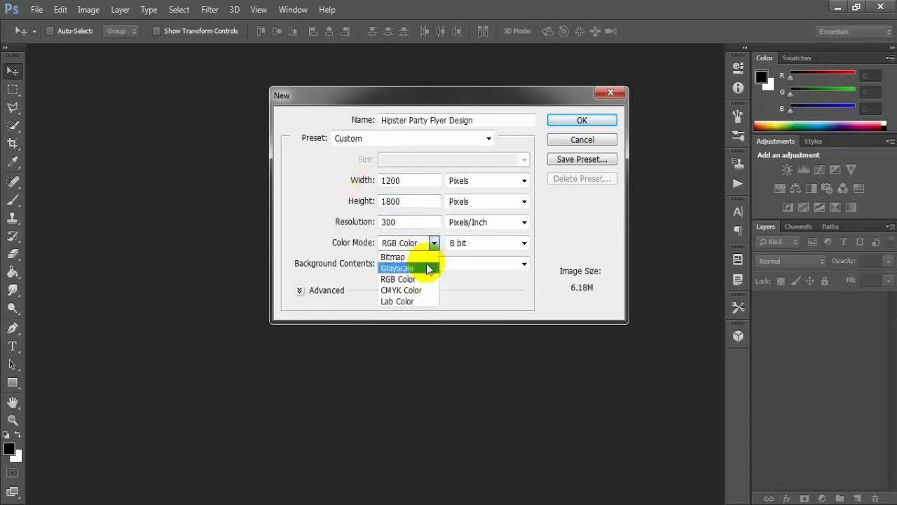
pyautogui.click(429, 290)
pyautogui.click(598, 123)
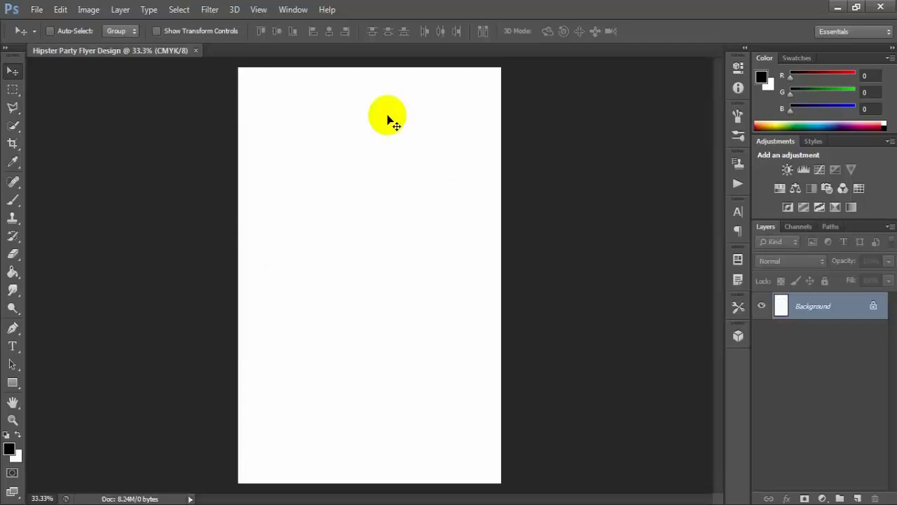
# Turn on rulers, drag trial guides to the canvas centre, then clear the guides
pyautogui.click(258, 9)
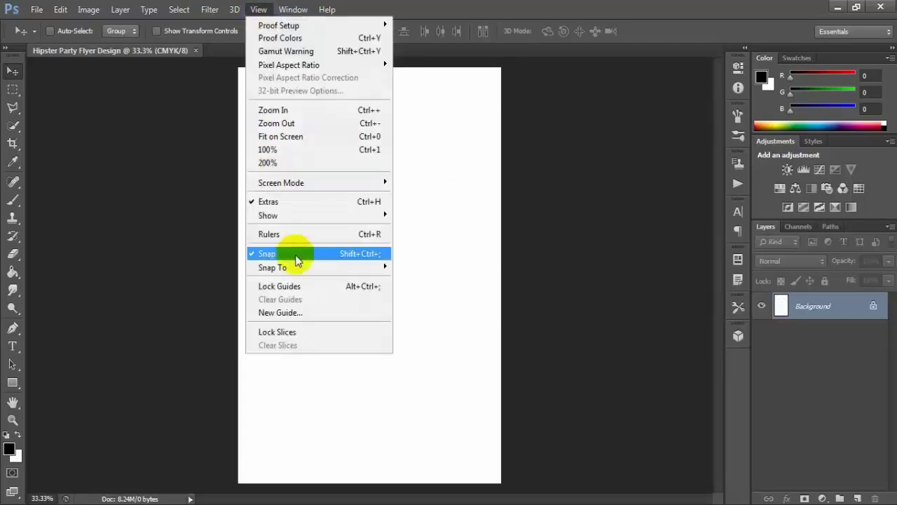
pyautogui.click(374, 234)
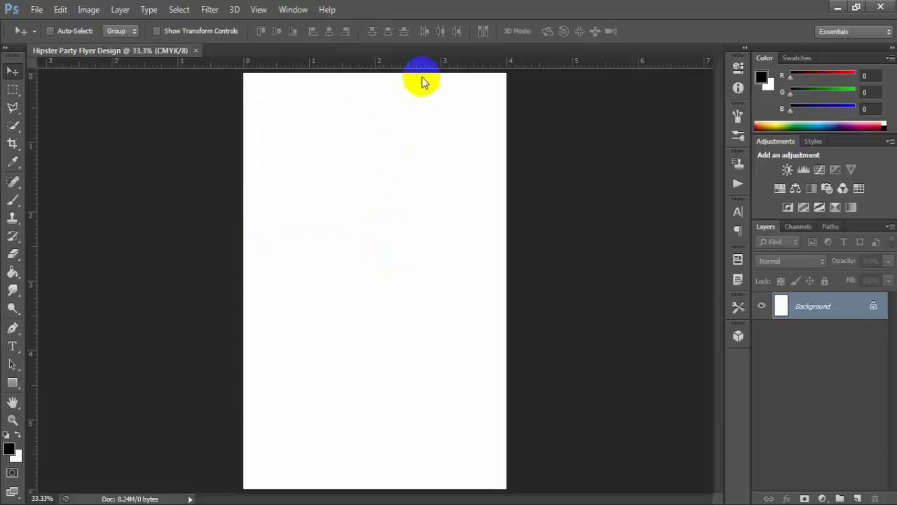
pyautogui.moveTo(422, 82); pyautogui.dragTo(410, 230)
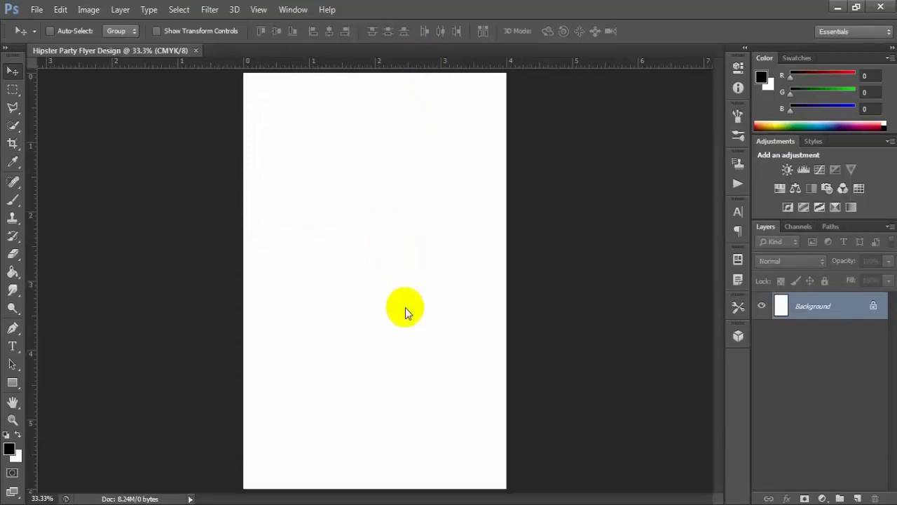
pyautogui.moveTo(47, 267); pyautogui.dragTo(376, 277)
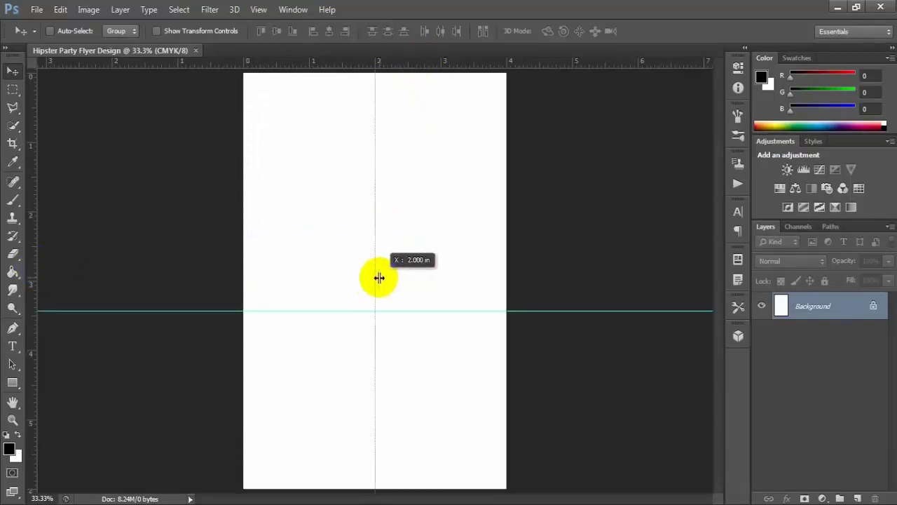
pyautogui.moveTo(51, 310); pyautogui.dragTo(56, 283)
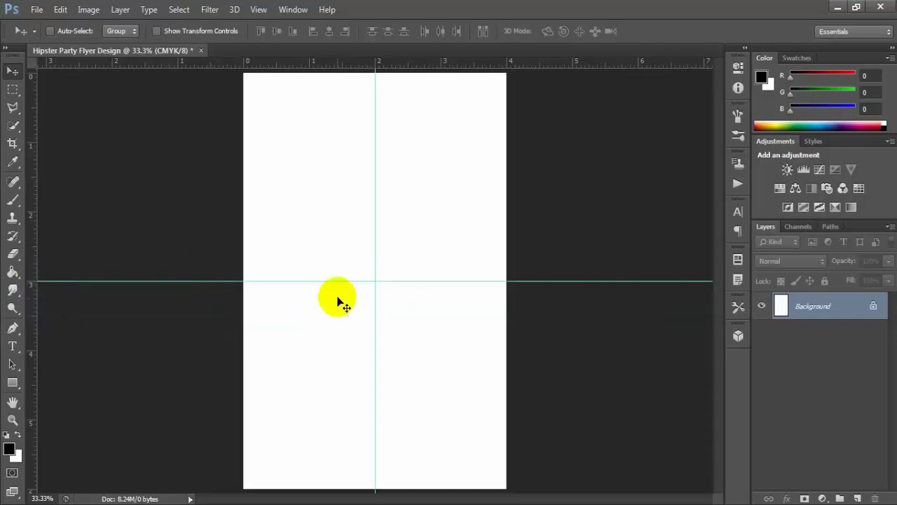
pyautogui.hotkey('ctrl', ';')
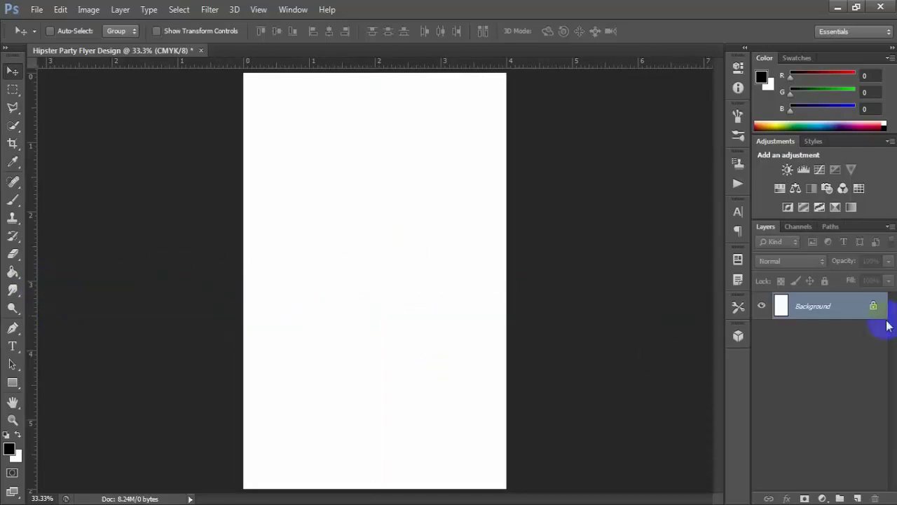
# Convert the Background into Layer 0 and add a Solid Color fill of #d4c38f beige
pyautogui.doubleClick(874, 306)
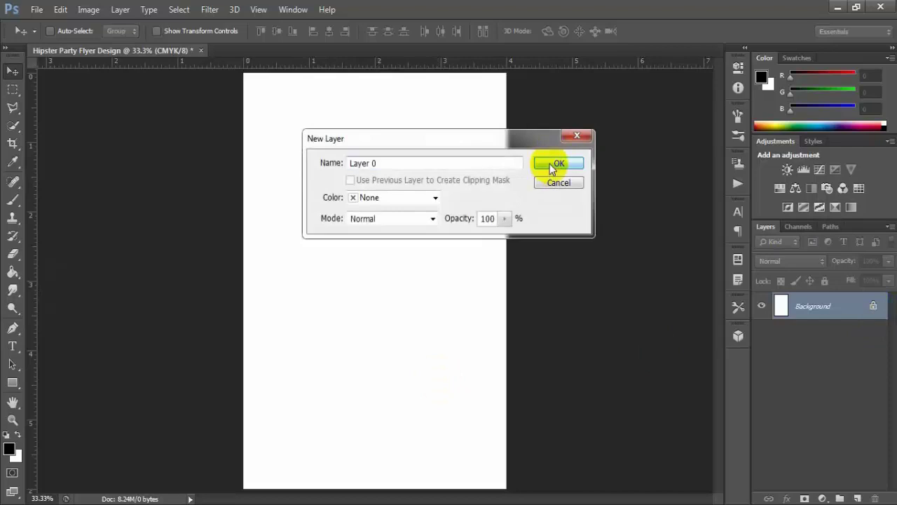
pyautogui.click(556, 164)
pyautogui.click(823, 498)
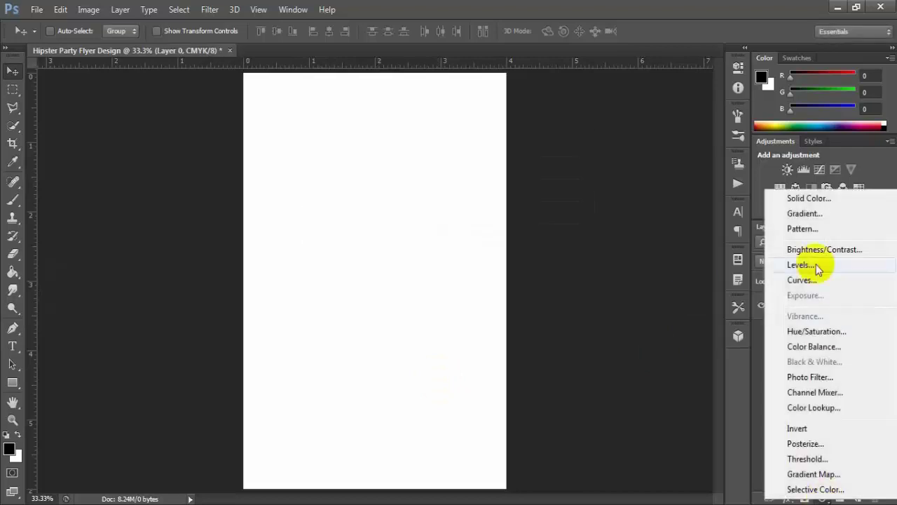
pyautogui.click(814, 200)
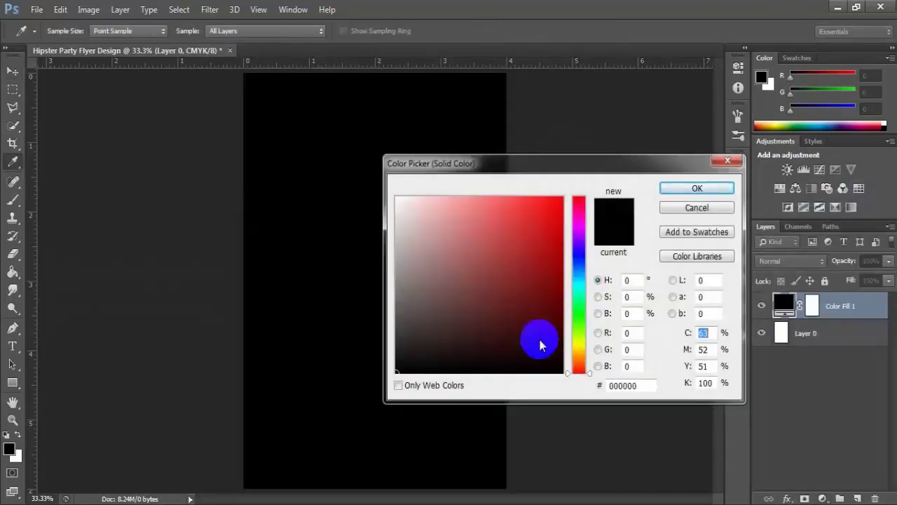
pyautogui.moveTo(631, 386); pyautogui.dragTo(592, 391)
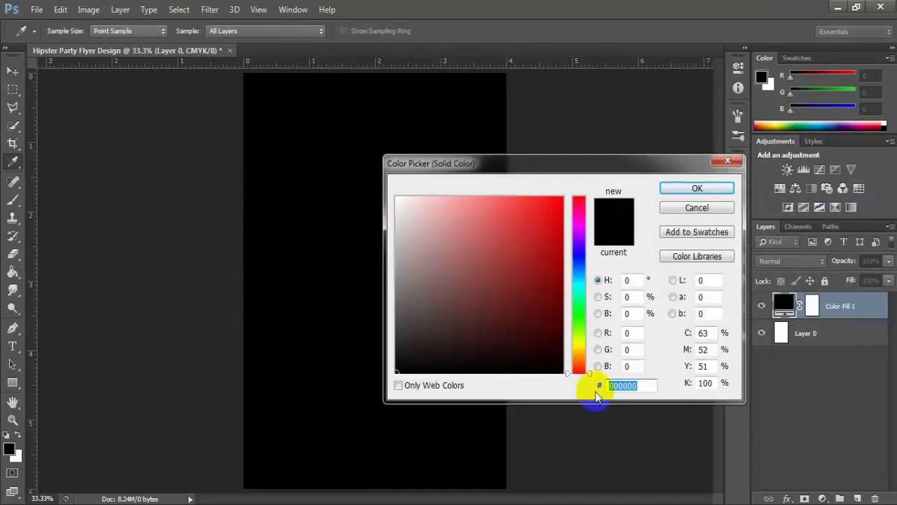
pyautogui.write('d')
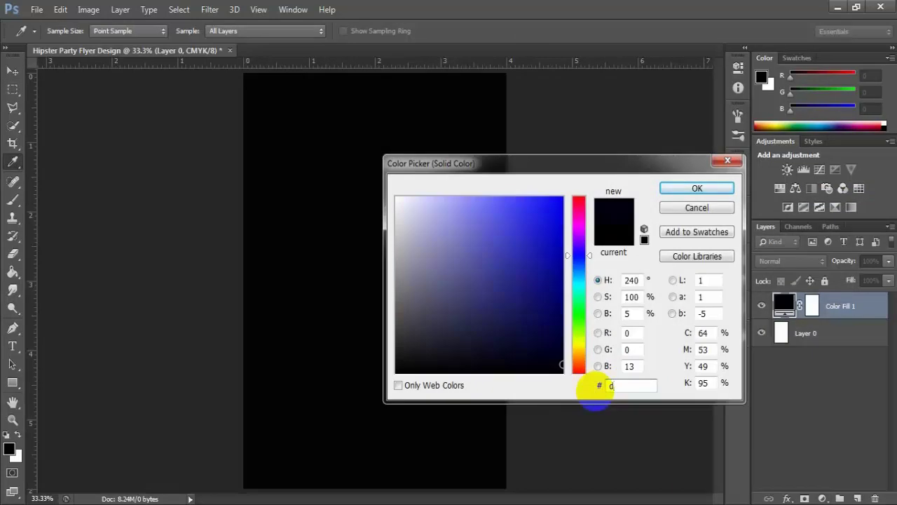
pyautogui.write('4c')
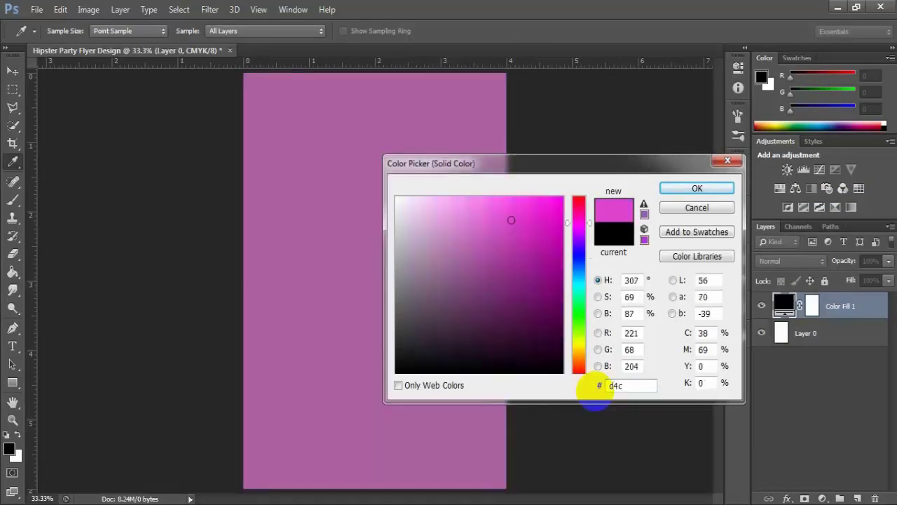
pyautogui.write('38f')
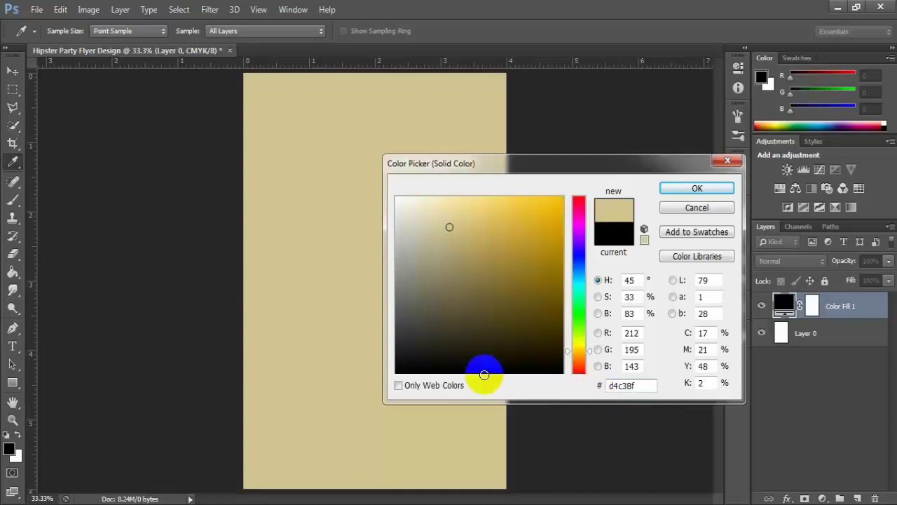
pyautogui.click(695, 188)
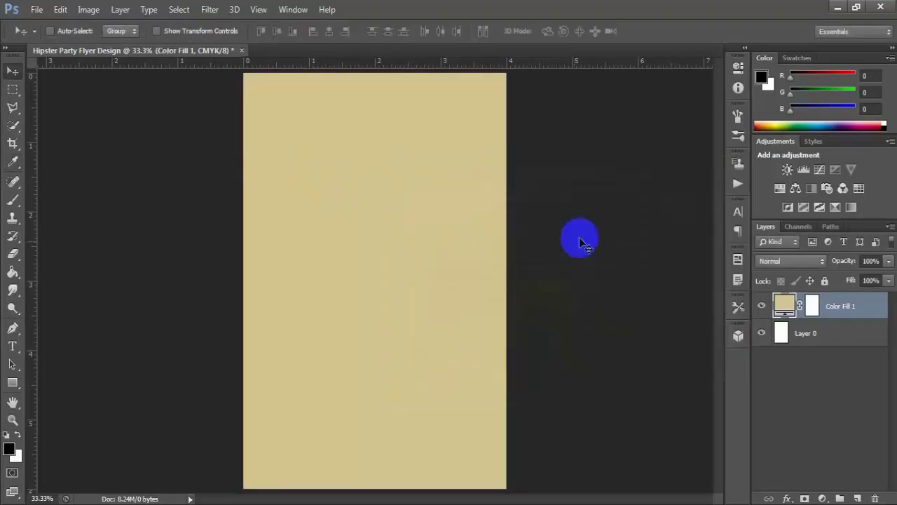
# Place the natural-979942 texture image, browsing the file dialog in Large icons view
pyautogui.click(37, 9)
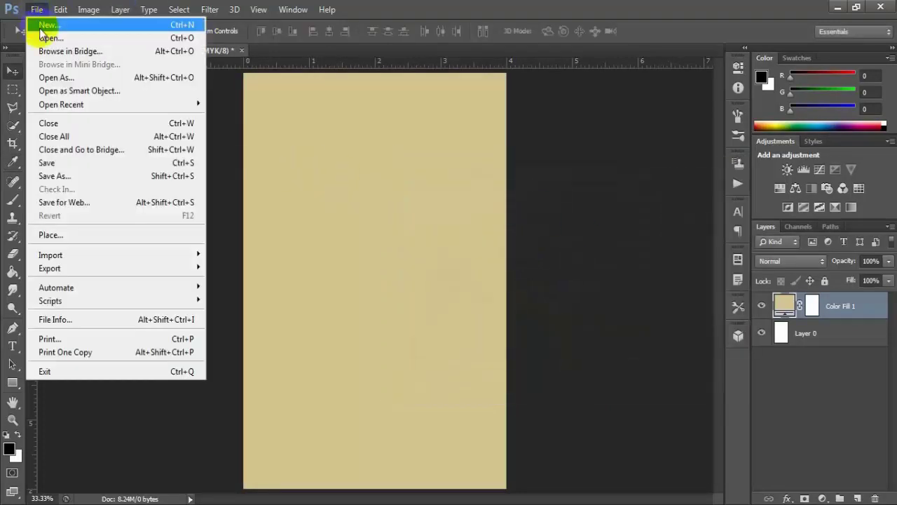
pyautogui.click(135, 237)
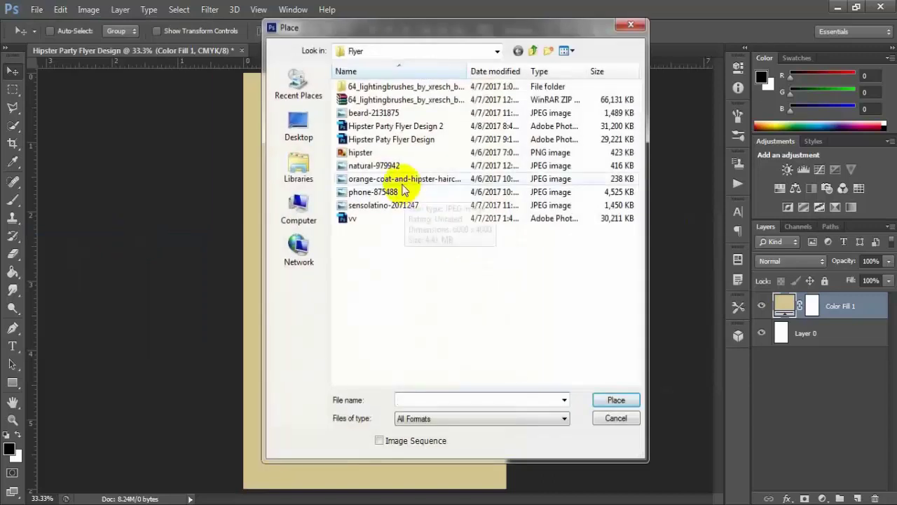
pyautogui.click(568, 51)
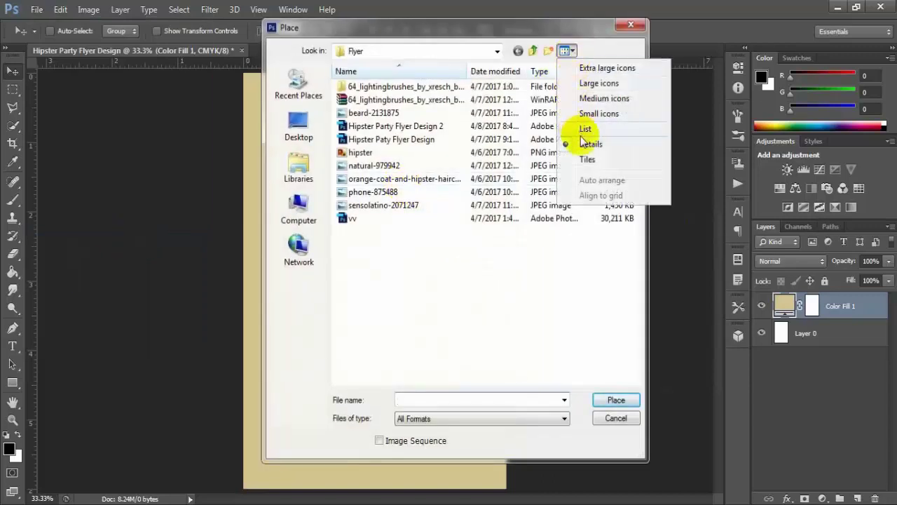
pyautogui.click(590, 70)
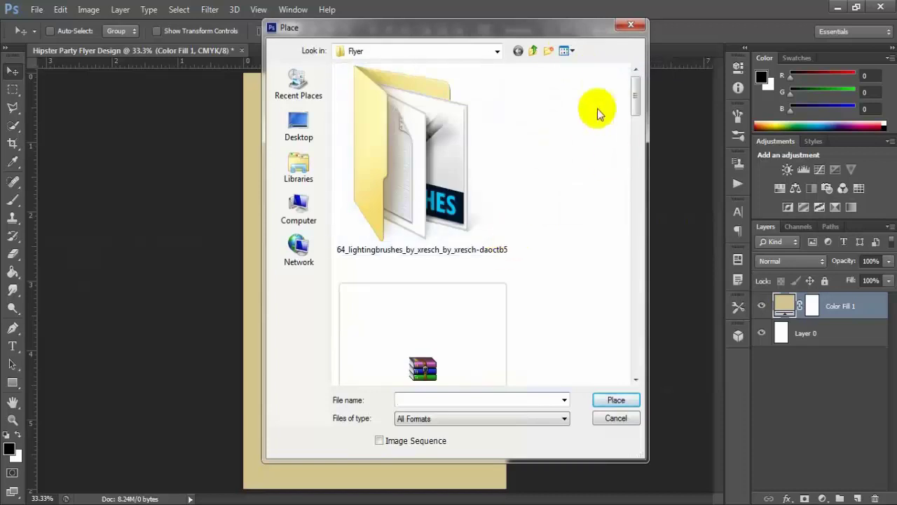
pyautogui.click(566, 52)
pyautogui.click(600, 83)
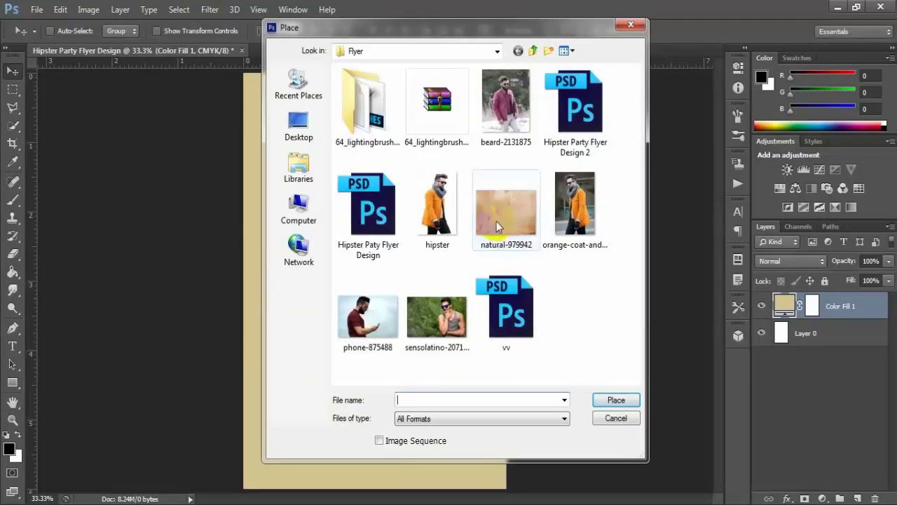
pyautogui.click(497, 220)
pyautogui.click(614, 399)
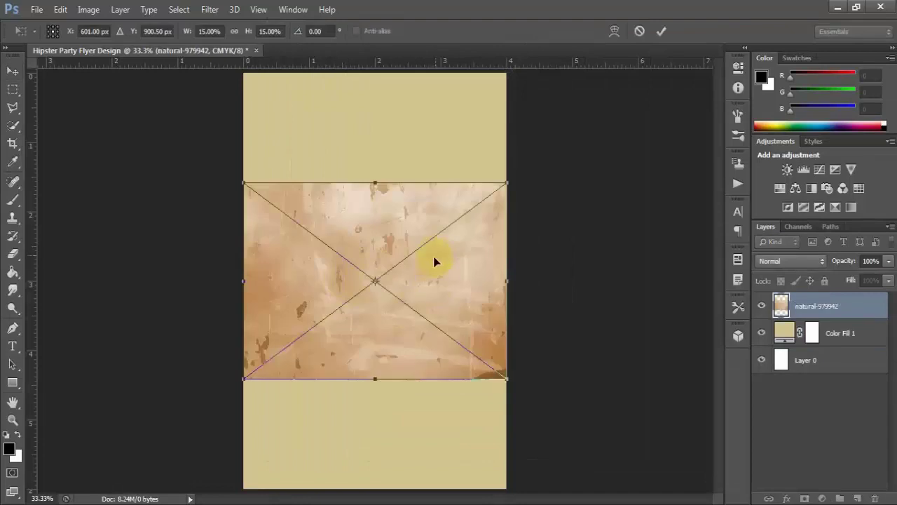
# Rotate the texture 90° counter-clockwise, stretch it over the canvas, and set Luminosity blend
pyautogui.rightClick(435, 262)
pyautogui.click(536, 432)
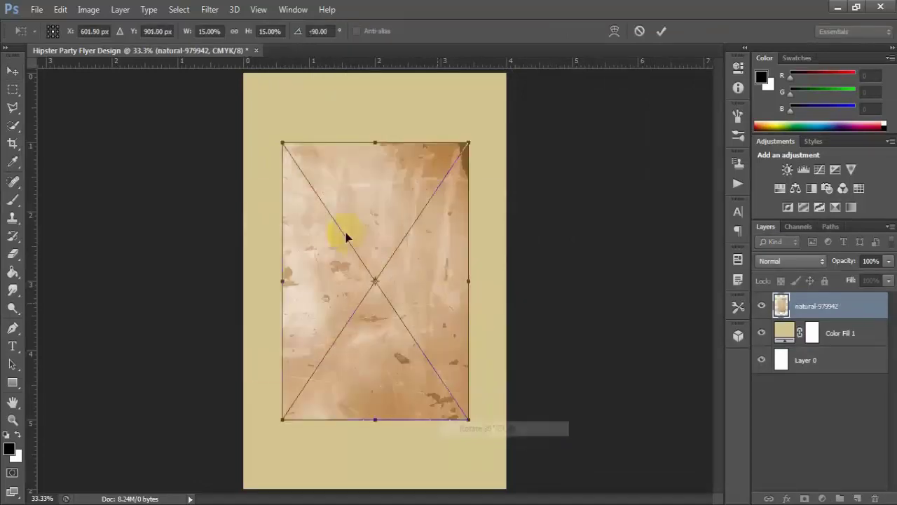
pyautogui.moveTo(280, 143)
pyautogui.mouseDown()
pyautogui.moveTo(234, 76)
pyautogui.moveTo(245, 83)
pyautogui.mouseUp()
pyautogui.moveTo(469, 419)
pyautogui.mouseDown()
pyautogui.moveTo(513, 477)
pyautogui.moveTo(509, 489)
pyautogui.mouseUp()
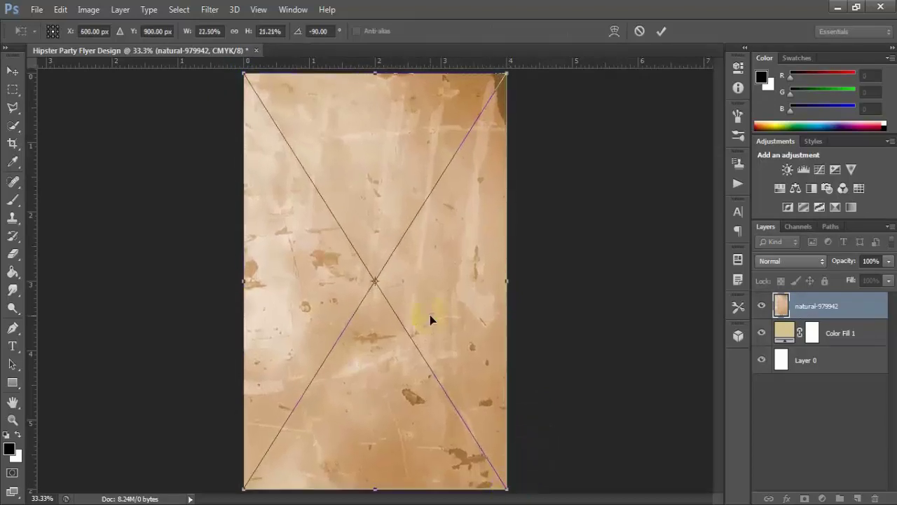
pyautogui.press('Return')
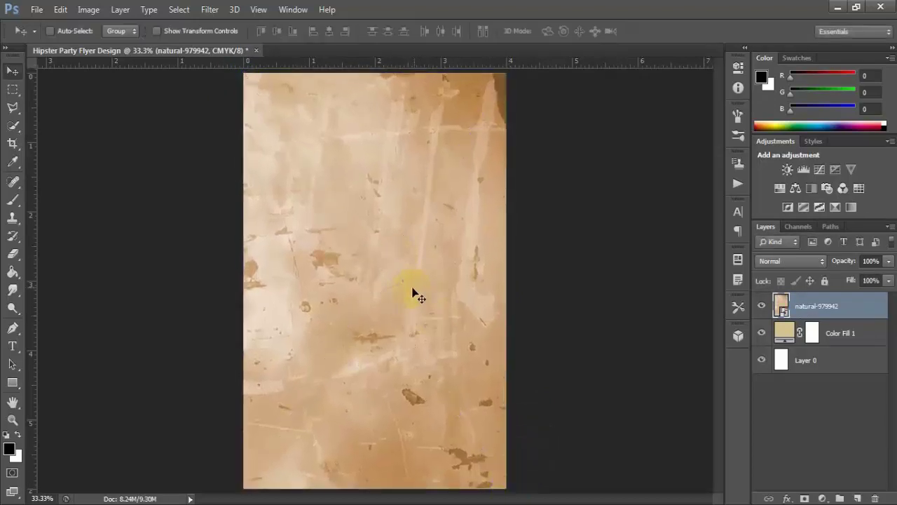
pyautogui.click(799, 261)
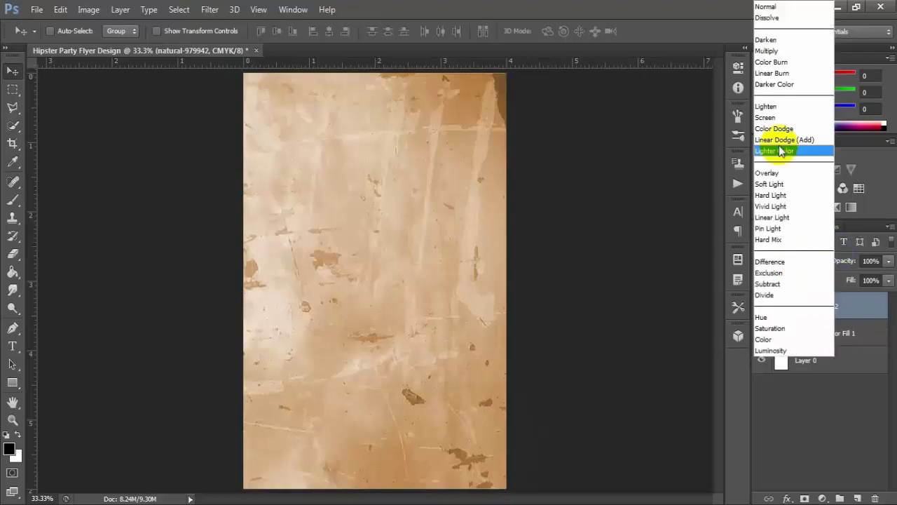
pyautogui.click(802, 350)
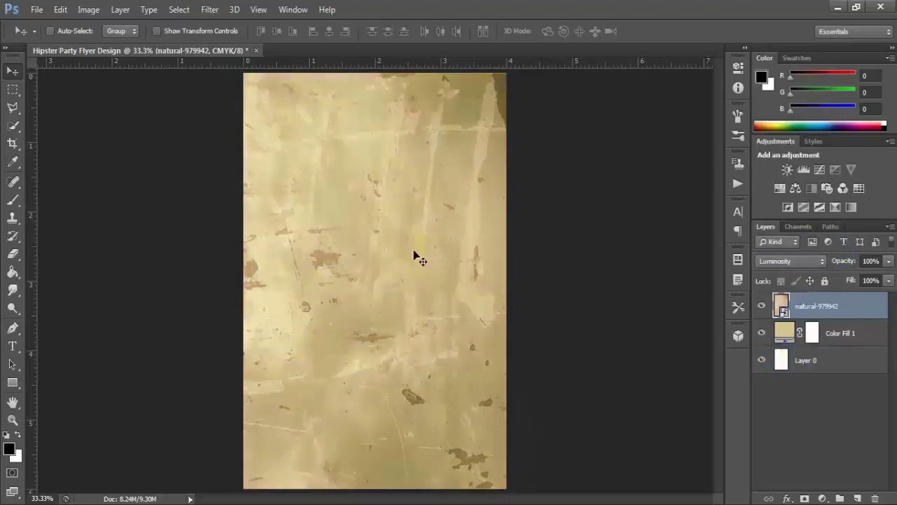
# Add a new layer and fill it with foreground colour #73536b purple
pyautogui.click(860, 498)
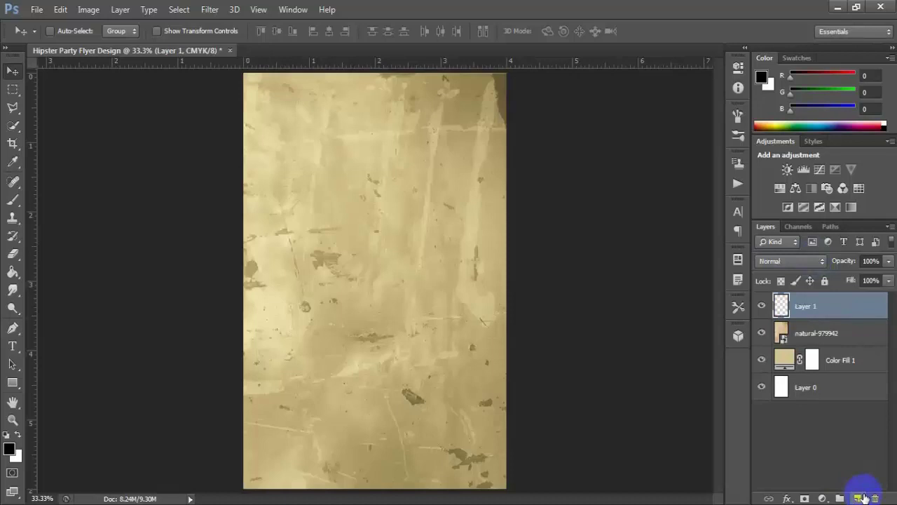
pyautogui.click(12, 450)
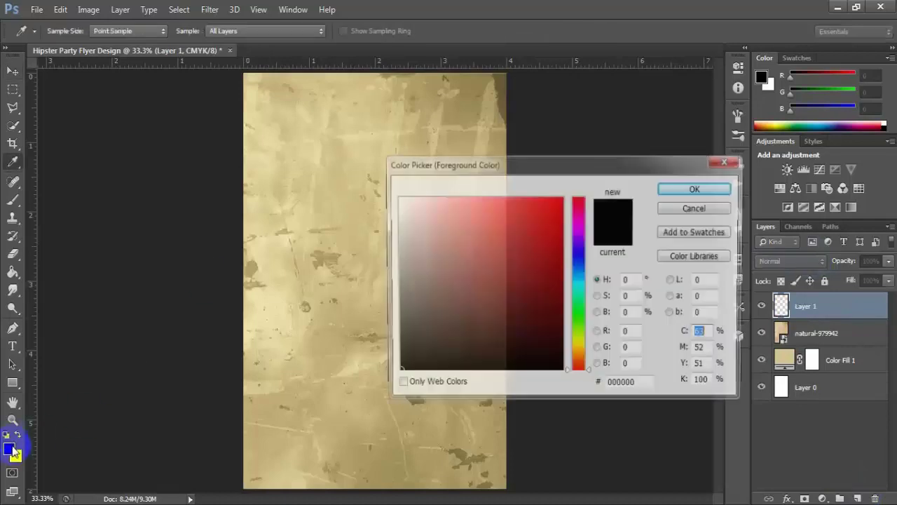
pyautogui.click(651, 388)
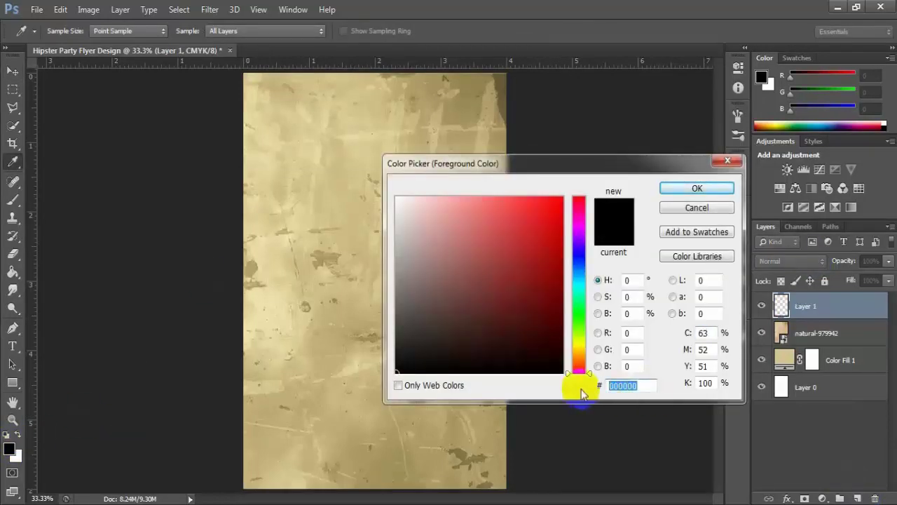
pyautogui.write('735')
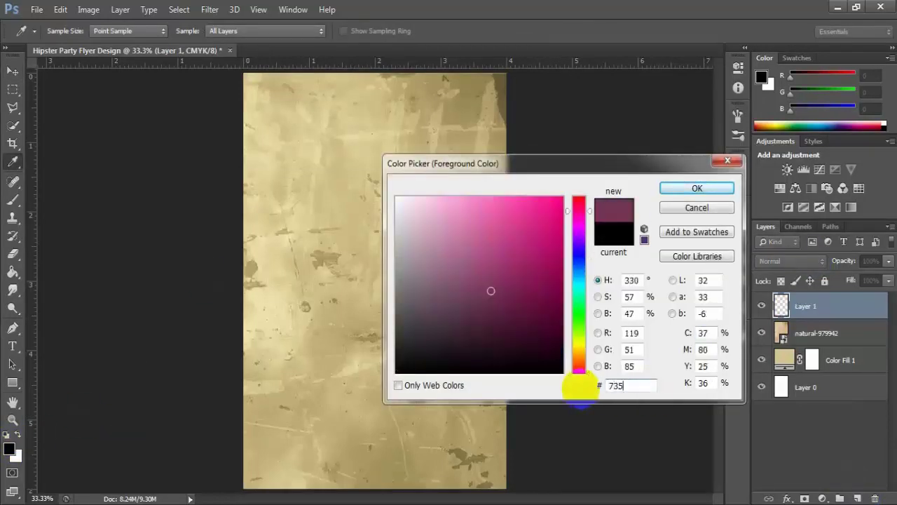
pyautogui.write('36')
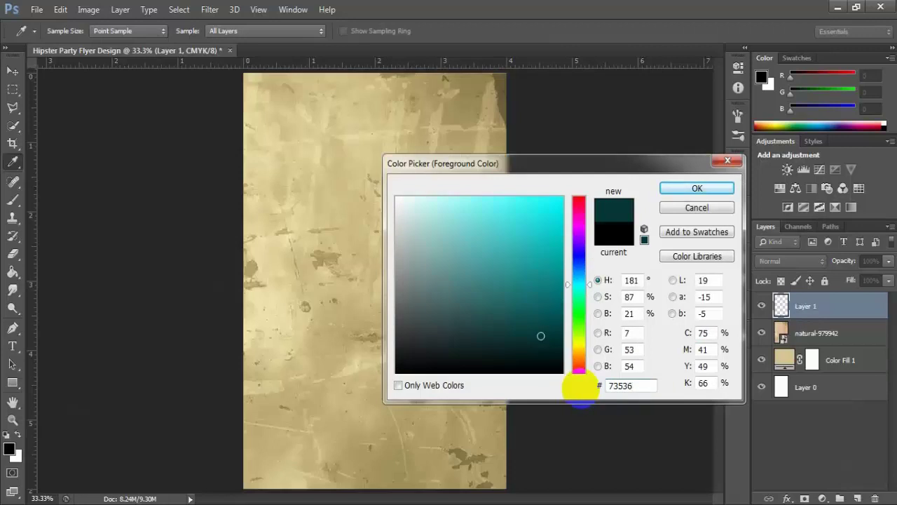
pyautogui.write('b')
pyautogui.click(686, 189)
pyautogui.press('v')
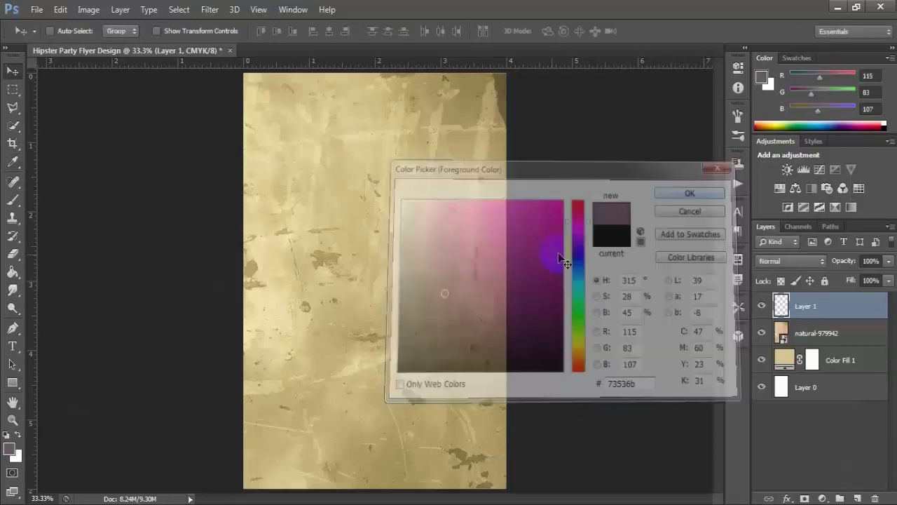
pyautogui.hotkey('alt', 'Delete')
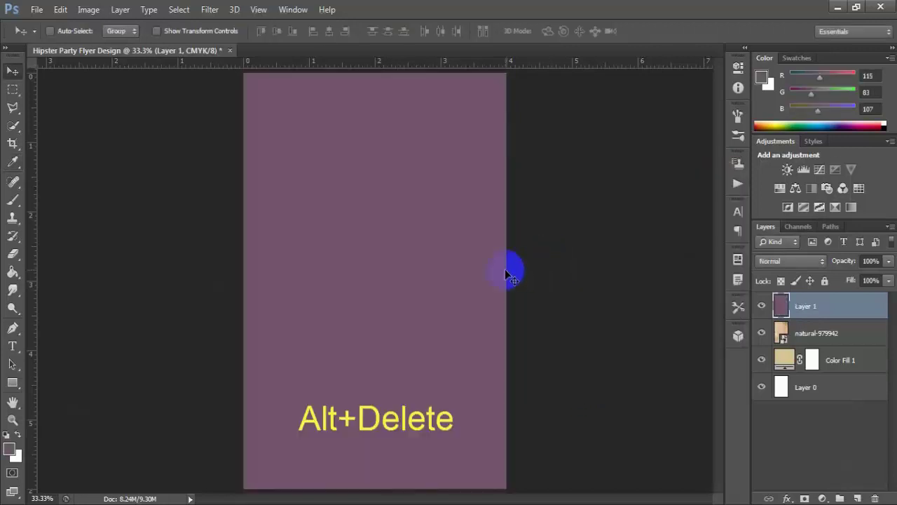
pyautogui.click(210, 10)
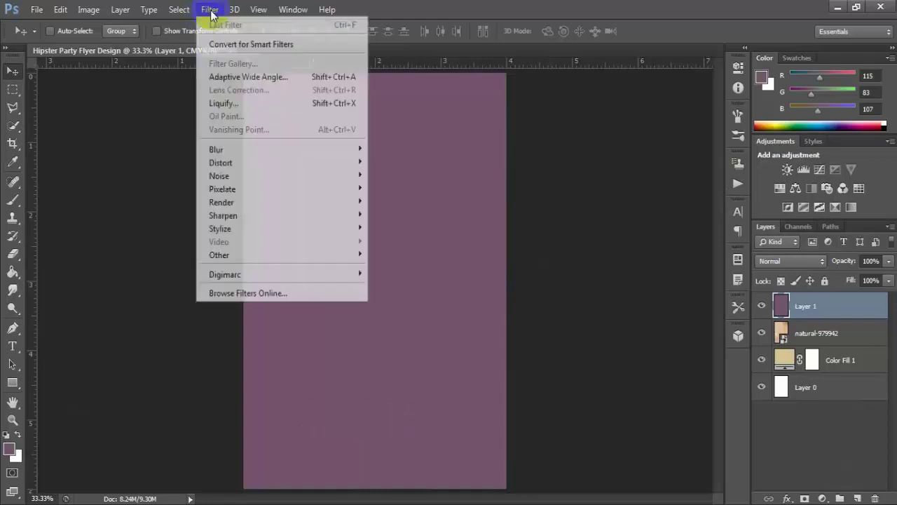
pyautogui.moveTo(219, 176)
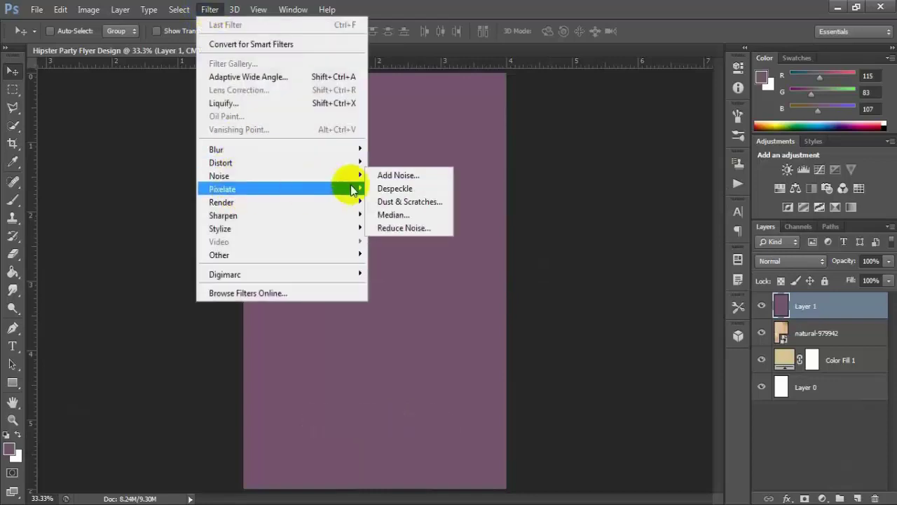
# Apply 16% uniform Add Noise to the purple layer and set its blend mode to Vivid Light
pyautogui.click(430, 176)
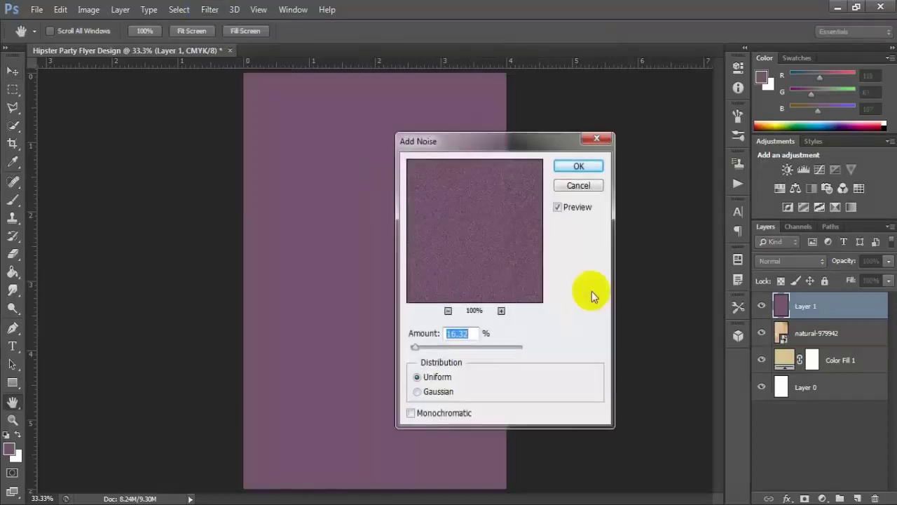
pyautogui.click(436, 393)
pyautogui.click(431, 377)
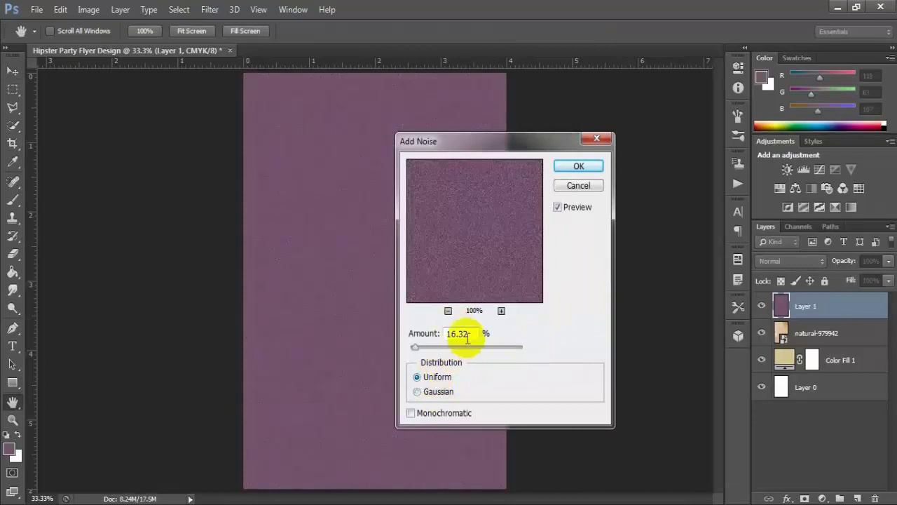
pyautogui.write('16')
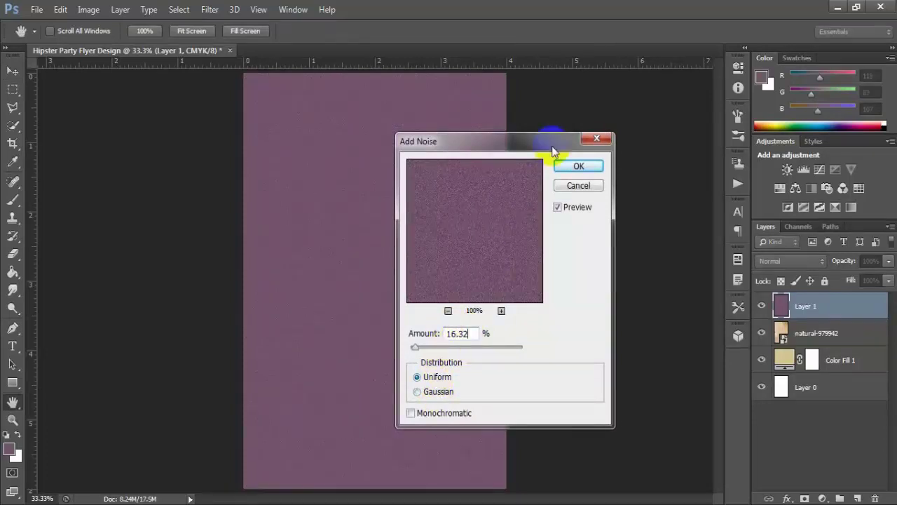
pyautogui.click(569, 166)
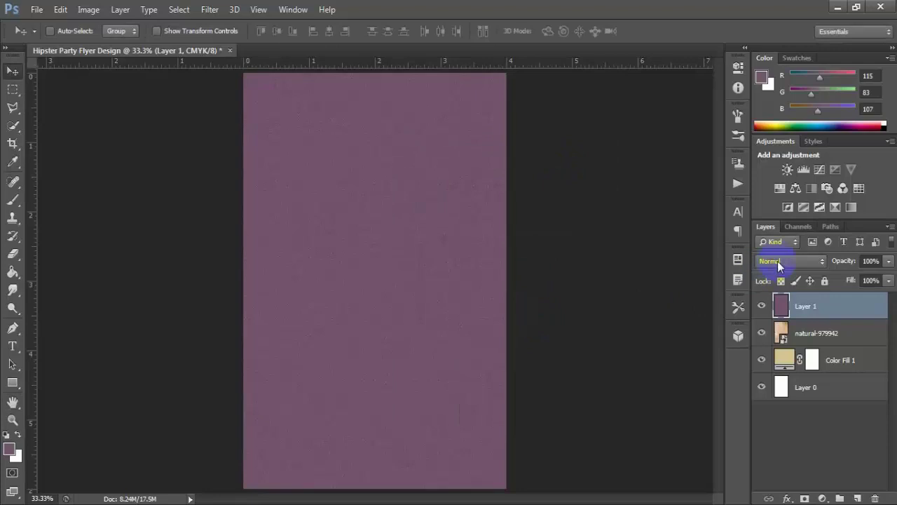
pyautogui.click(777, 261)
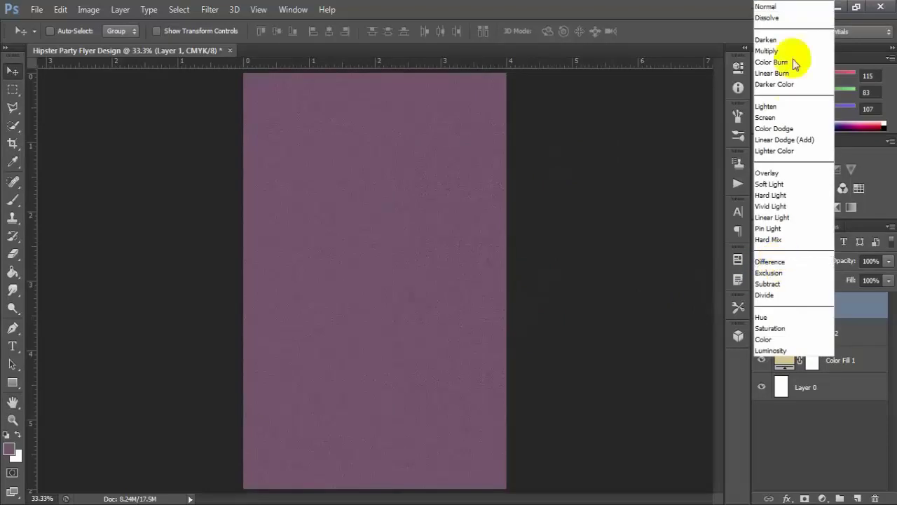
pyautogui.click(808, 207)
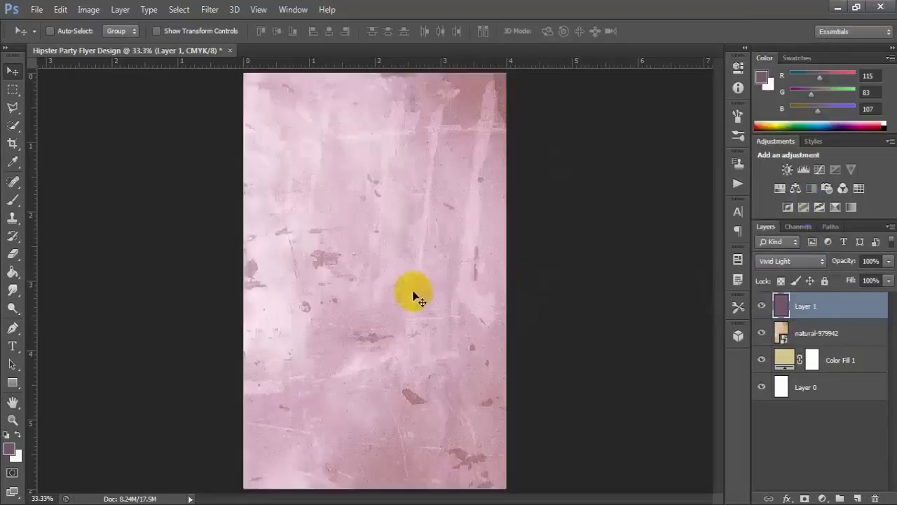
# Add empty Layer 2 and set the foreground colour to tan #ddc690
pyautogui.click(857, 498)
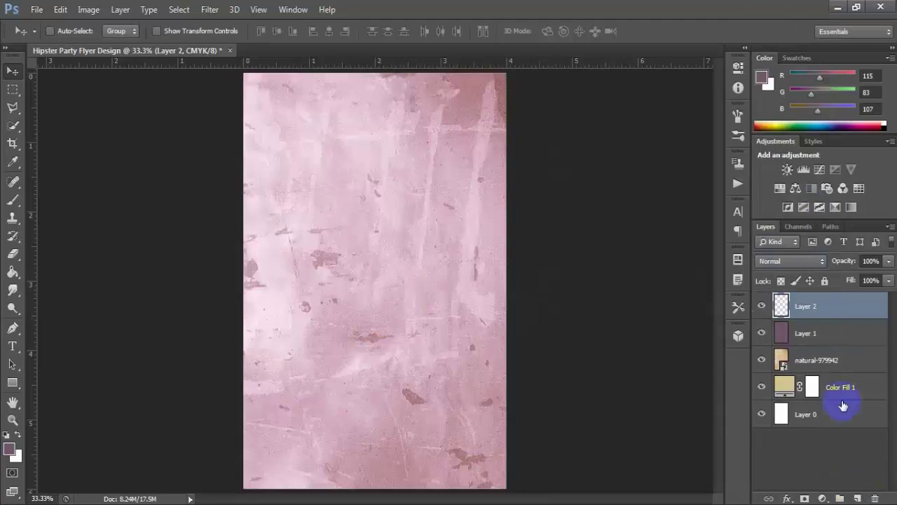
pyautogui.click(19, 435)
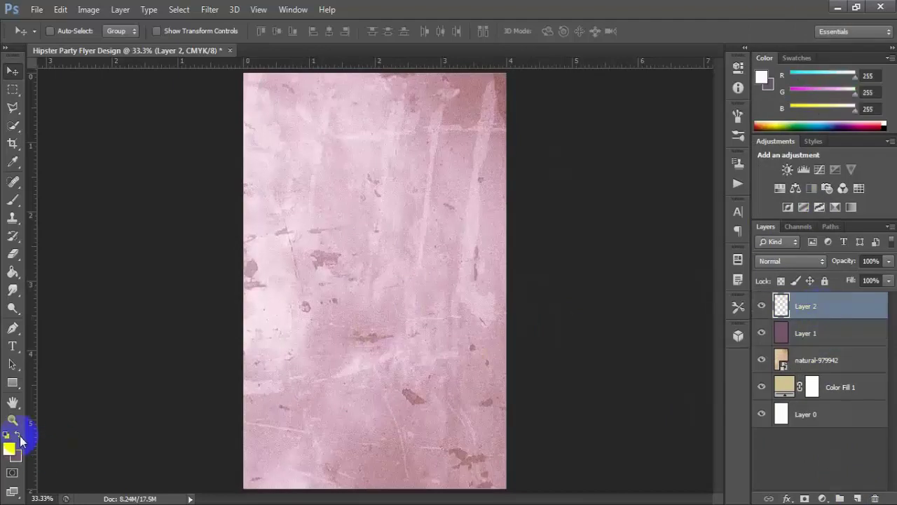
pyautogui.click(9, 448)
pyautogui.click(621, 384)
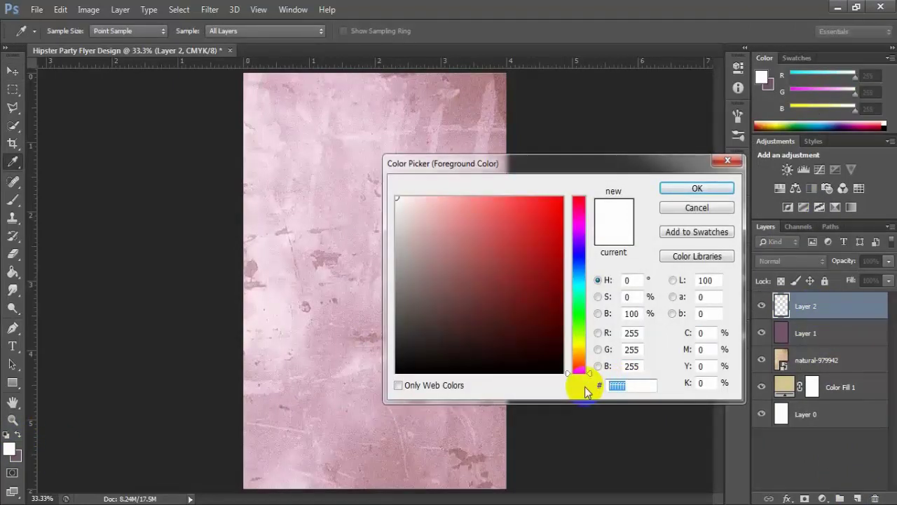
pyautogui.write('ddc')
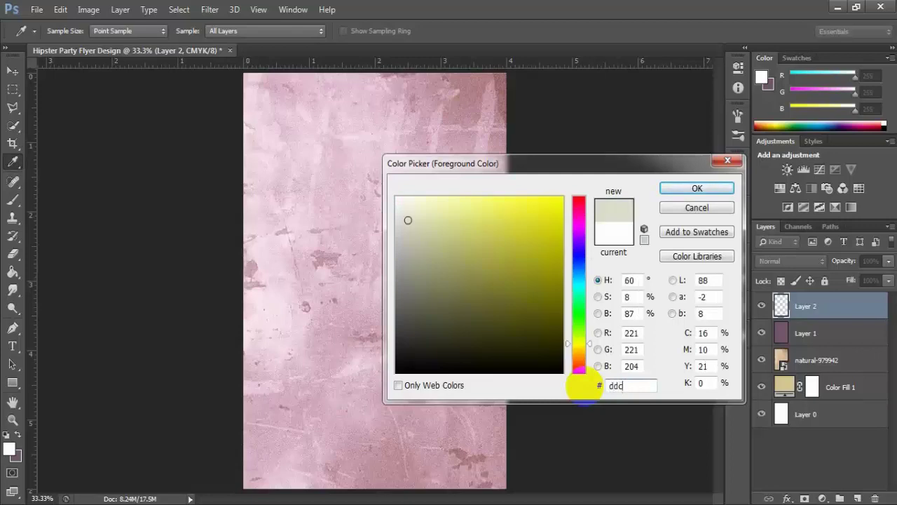
pyautogui.write('690')
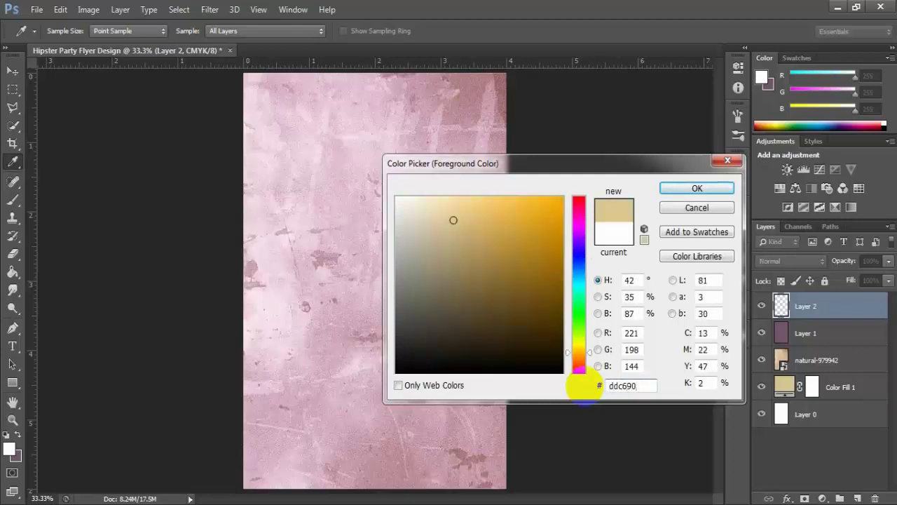
pyautogui.click(691, 189)
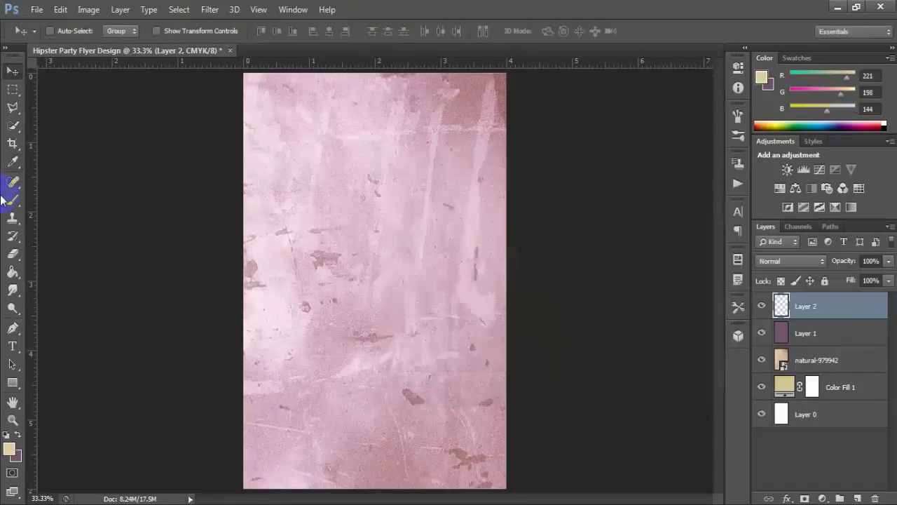
# Select the Brush Tool and set a soft brush size of 401 px
pyautogui.click(12, 200)
pyautogui.click(86, 198)
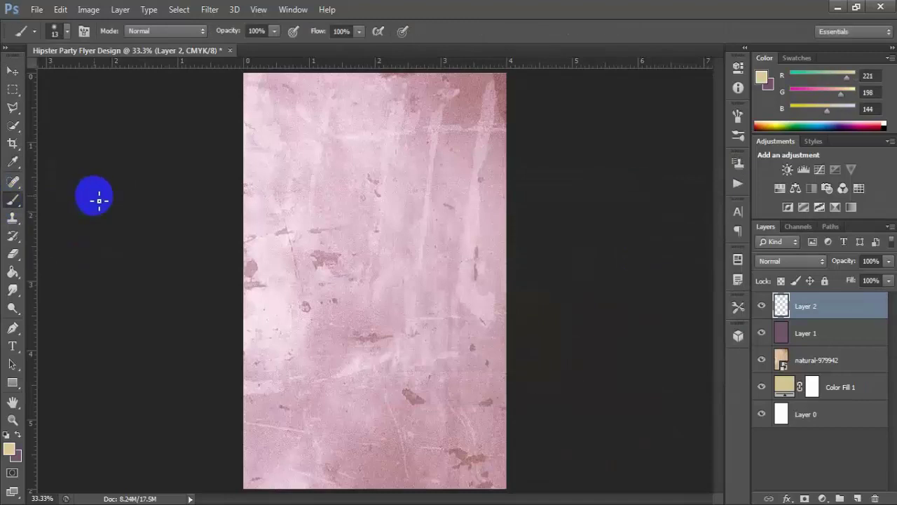
pyautogui.click(66, 33)
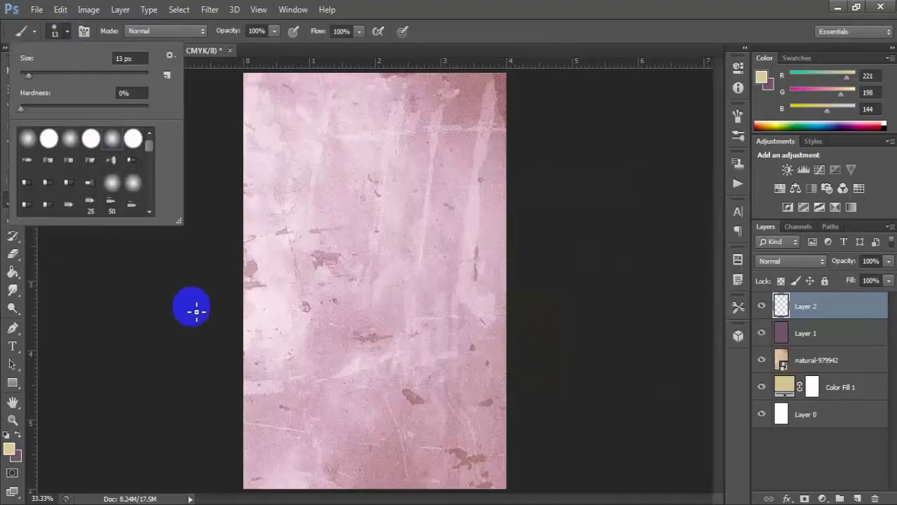
pyautogui.moveTo(148, 144)
pyautogui.mouseDown()
pyautogui.moveTo(151, 204)
pyautogui.moveTo(150, 136)
pyautogui.mouseUp()
pyautogui.click(156, 327)
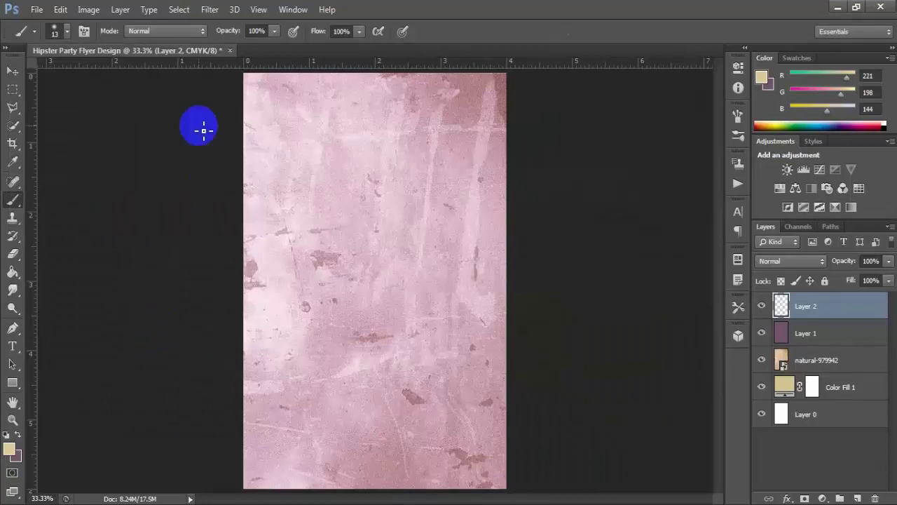
pyautogui.click(67, 33)
pyautogui.moveTo(88, 72); pyautogui.dragTo(109, 74)
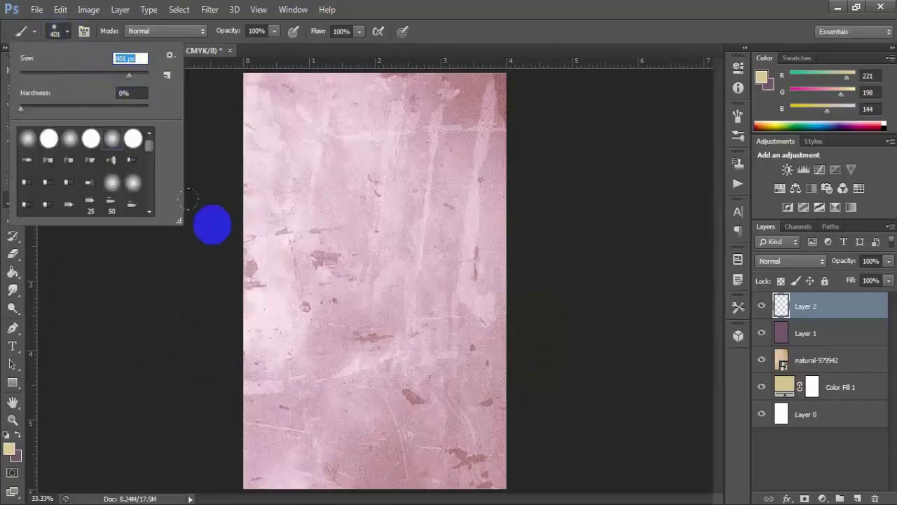
pyautogui.moveTo(129, 77); pyautogui.dragTo(154, 320)
pyautogui.click(274, 31)
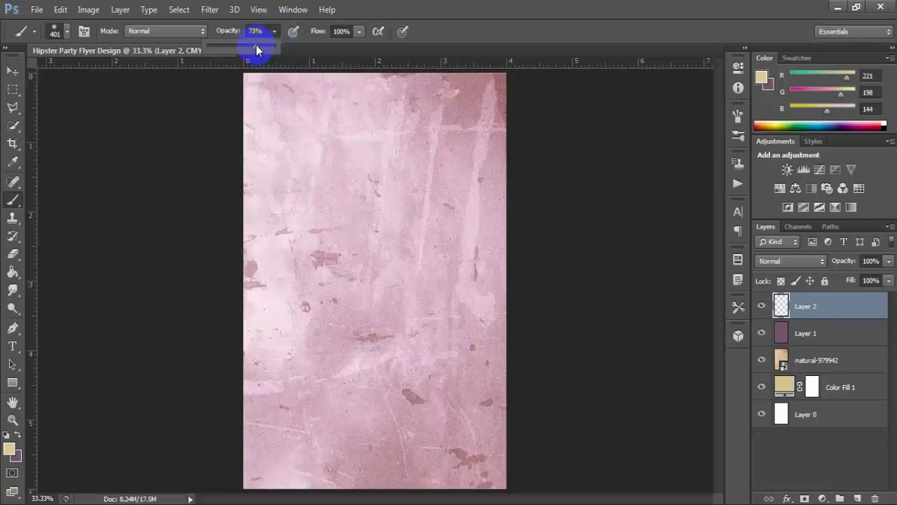
# Paint tan at 76% brush opacity over the left and middle; set layer opacity to 74%
pyautogui.moveTo(259, 45); pyautogui.dragTo(261, 43)
pyautogui.click(263, 251)
pyautogui.moveTo(263, 251)
pyautogui.mouseDown()
pyautogui.moveTo(281, 241)
pyautogui.moveTo(260, 170)
pyautogui.moveTo(260, 124)
pyautogui.moveTo(303, 170)
pyautogui.moveTo(256, 273)
pyautogui.moveTo(260, 344)
pyautogui.moveTo(290, 301)
pyautogui.moveTo(454, 243)
pyautogui.mouseUp()
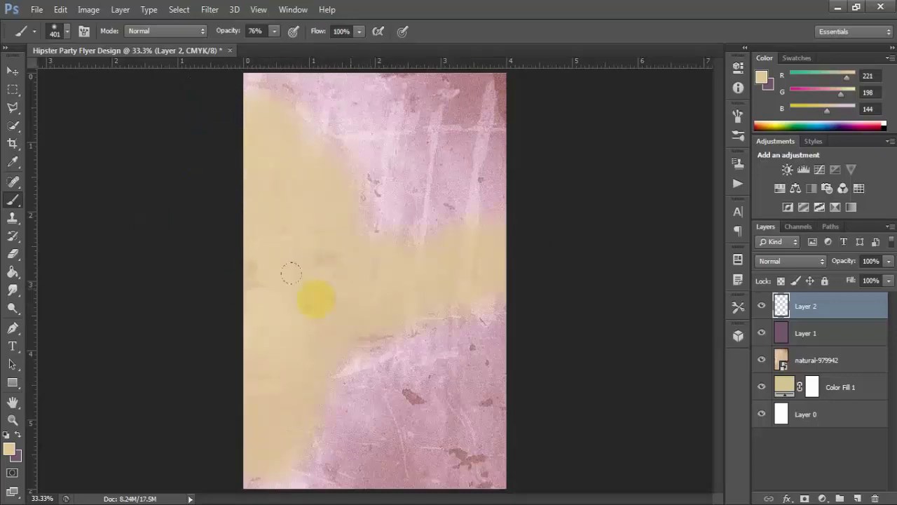
pyautogui.moveTo(304, 253)
pyautogui.mouseDown()
pyautogui.moveTo(300, 150)
pyautogui.moveTo(253, 101)
pyautogui.mouseUp()
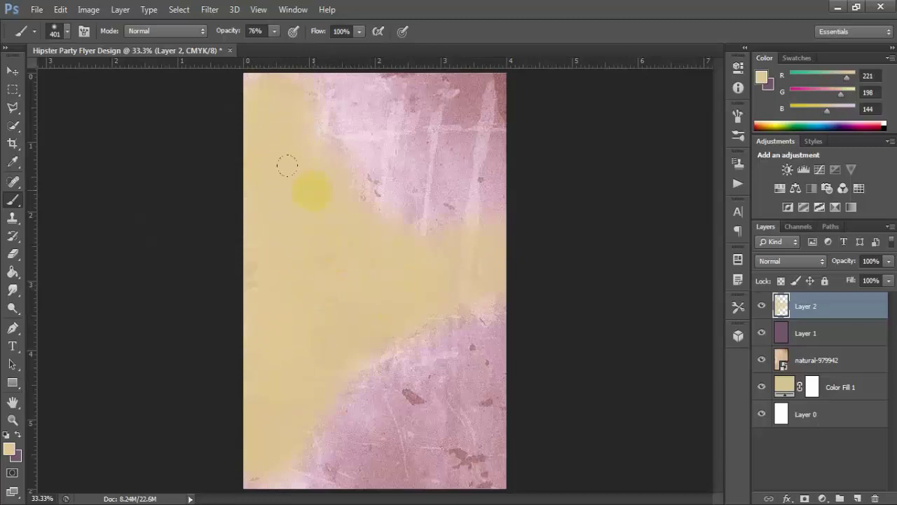
pyautogui.moveTo(287, 165); pyautogui.dragTo(289, 123)
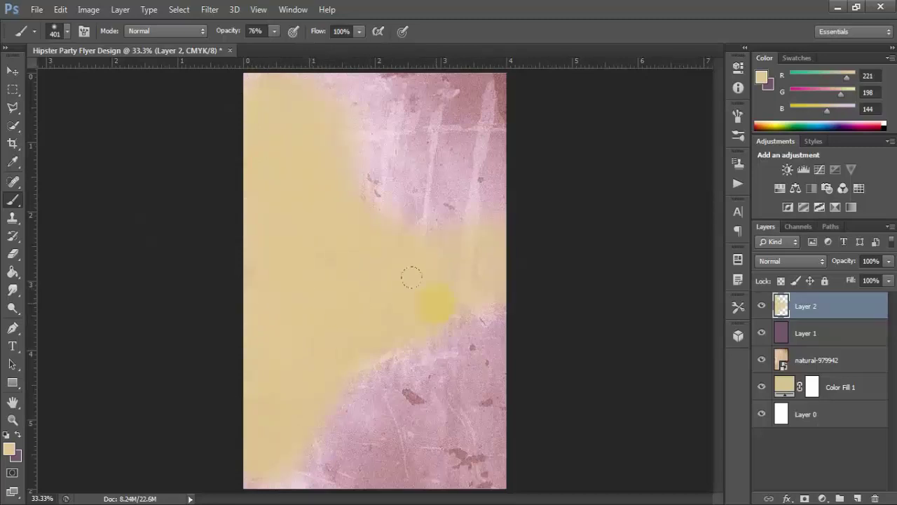
pyautogui.moveTo(384, 309)
pyautogui.mouseDown()
pyautogui.moveTo(320, 344)
pyautogui.moveTo(481, 290)
pyautogui.moveTo(294, 372)
pyautogui.mouseUp()
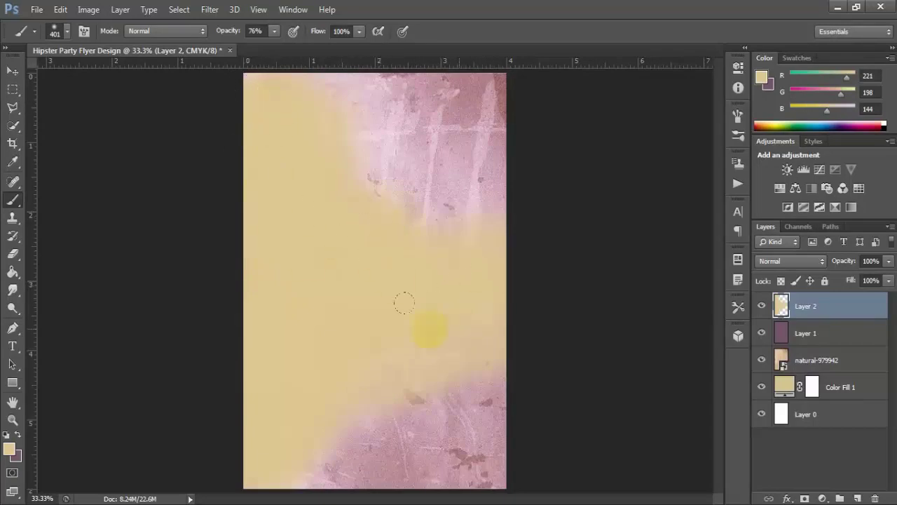
pyautogui.moveTo(300, 245); pyautogui.dragTo(230, 385)
pyautogui.click(889, 262)
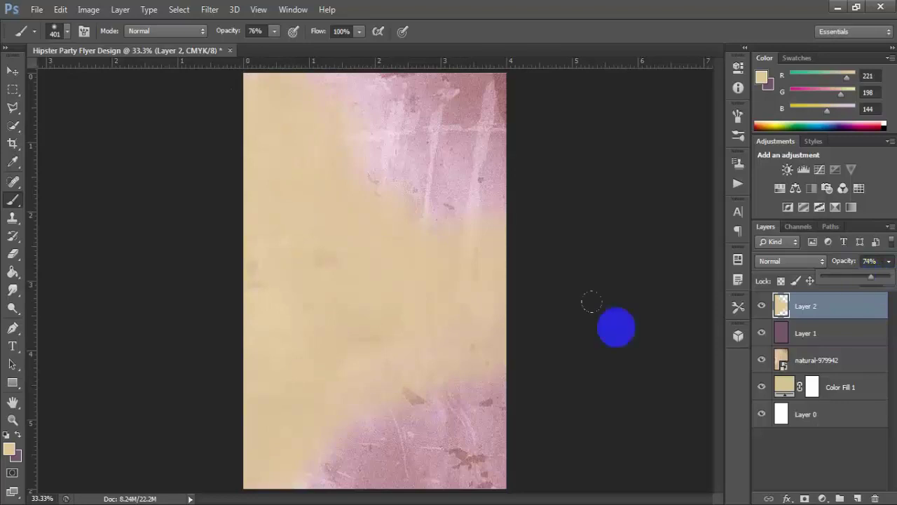
pyautogui.click(12, 71)
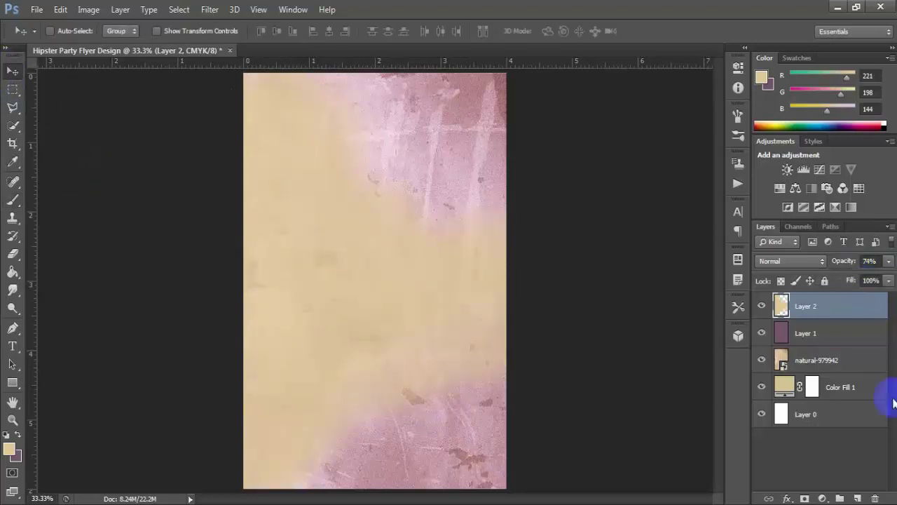
# Select Layer 0 through Layer 2, group them with Ctrl+G, and rename the group Brackground
pyautogui.keyDown('shift'); pyautogui.click(837, 344); pyautogui.keyUp('shift')
pyautogui.keyDown('shift'); pyautogui.click(840, 382); pyautogui.keyUp('shift')
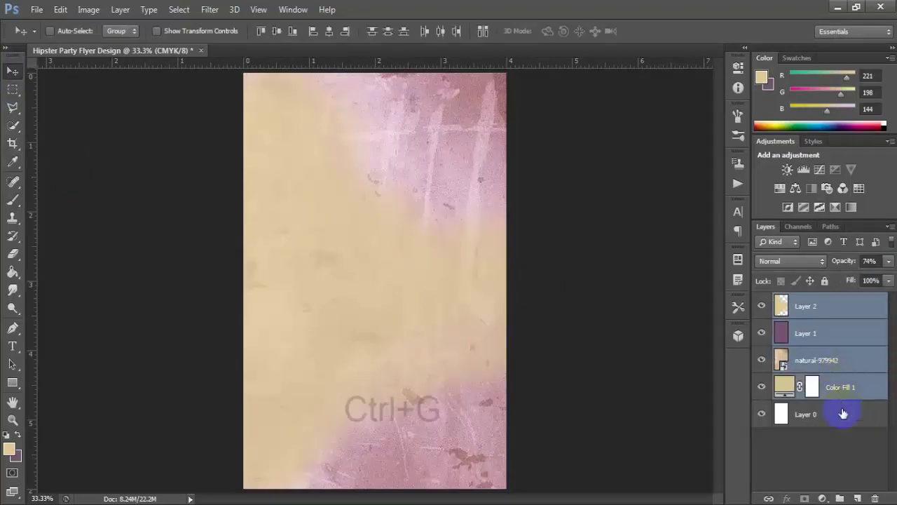
pyautogui.keyDown('shift'); pyautogui.click(843, 414); pyautogui.keyUp('shift')
pyautogui.hotkey('ctrl', 'g')
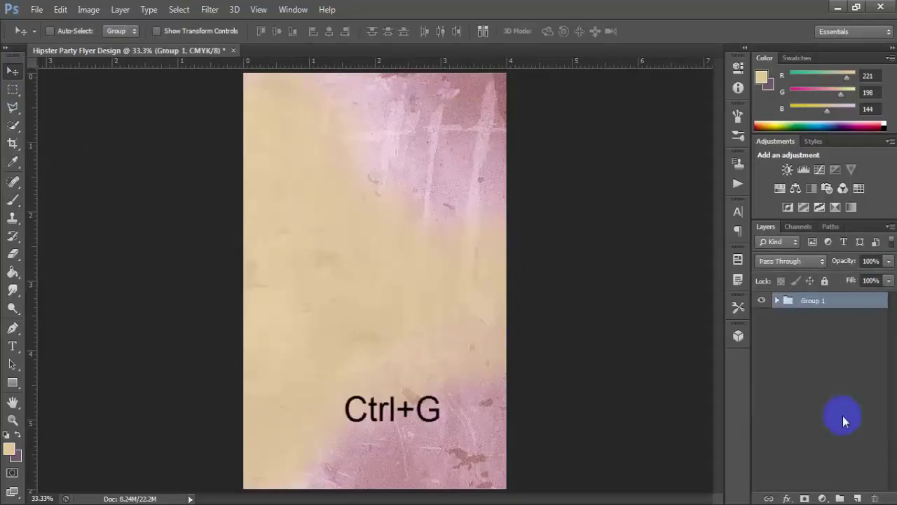
pyautogui.doubleClick(810, 301)
pyautogui.write('Brackground')
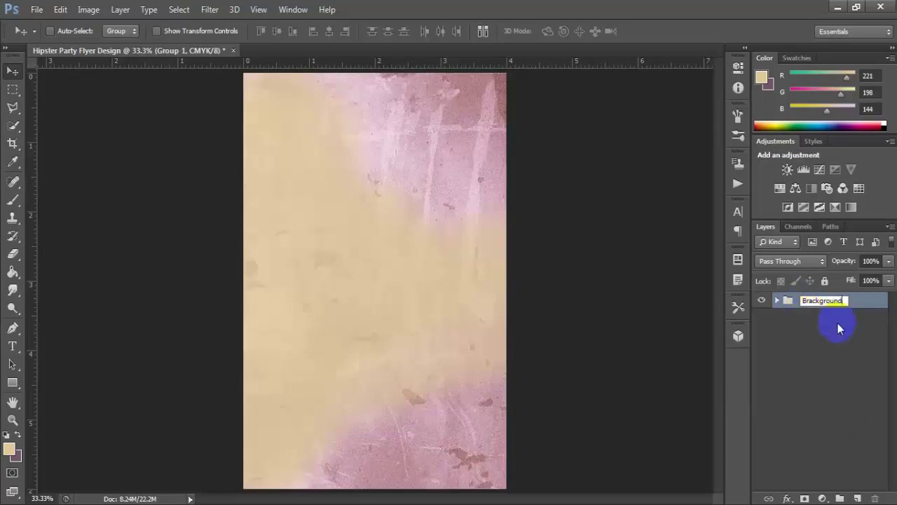
pyautogui.press('Return')
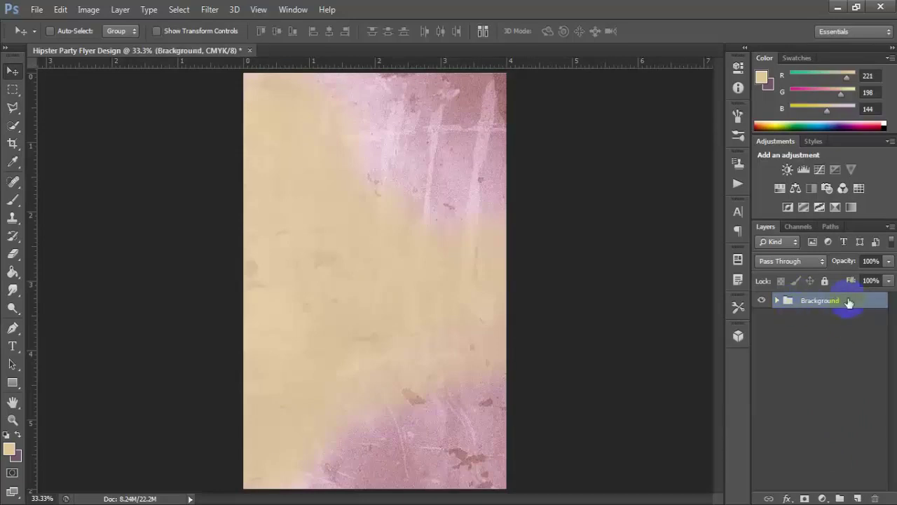
# Open the sensolatino-2071247.jpg photo
pyautogui.click(31, 11)
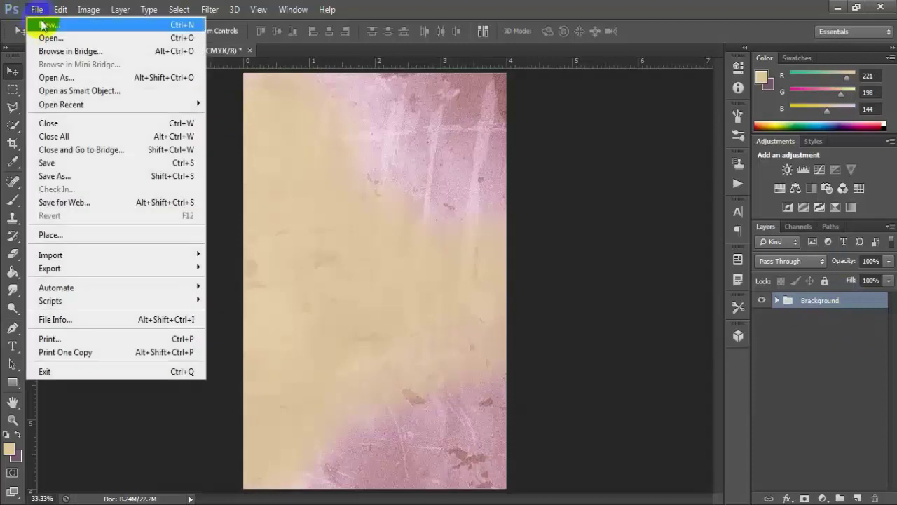
pyautogui.click(115, 44)
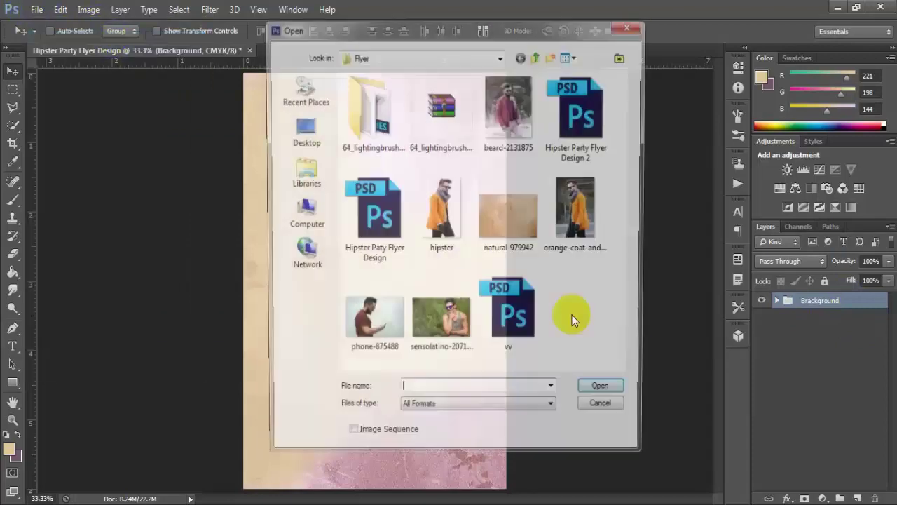
pyautogui.click(442, 323)
pyautogui.click(606, 394)
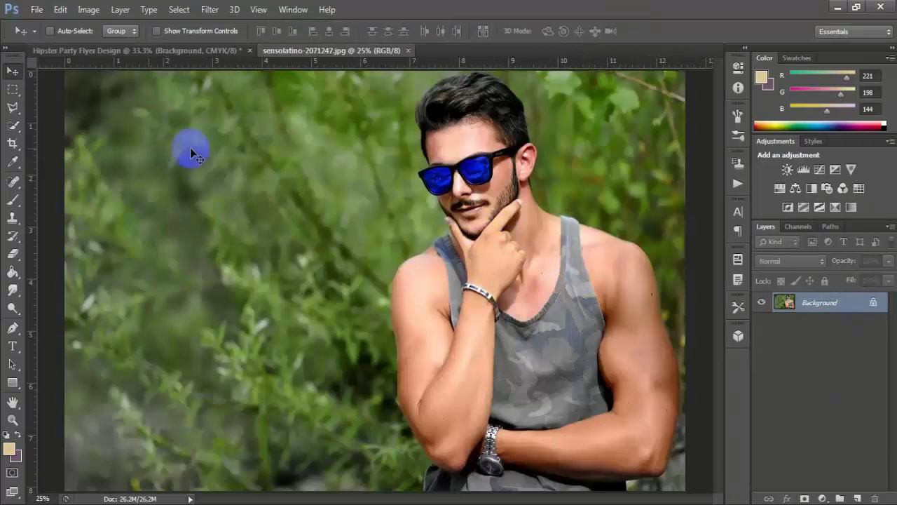
# Quick-select the man's hair, body and left arm and shoulder
pyautogui.moveTo(12, 126); pyautogui.dragTo(130, 125)
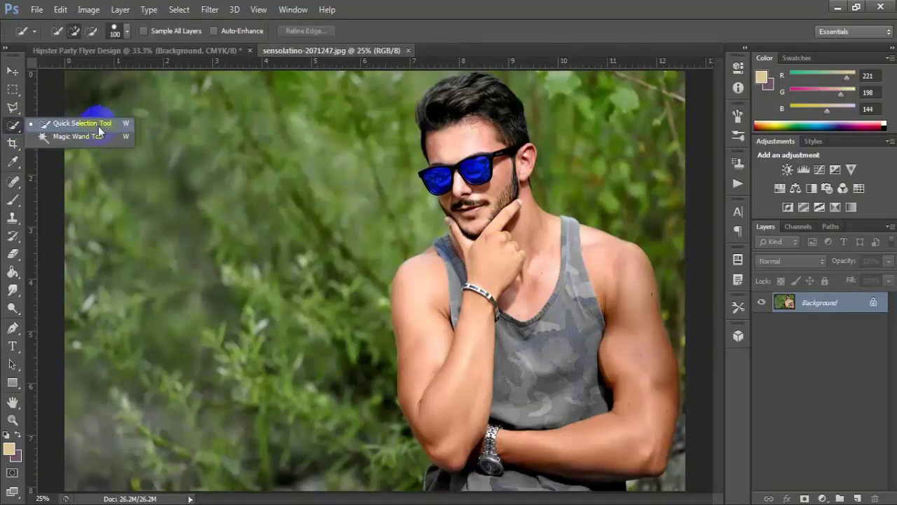
pyautogui.click(98, 125)
pyautogui.click(57, 31)
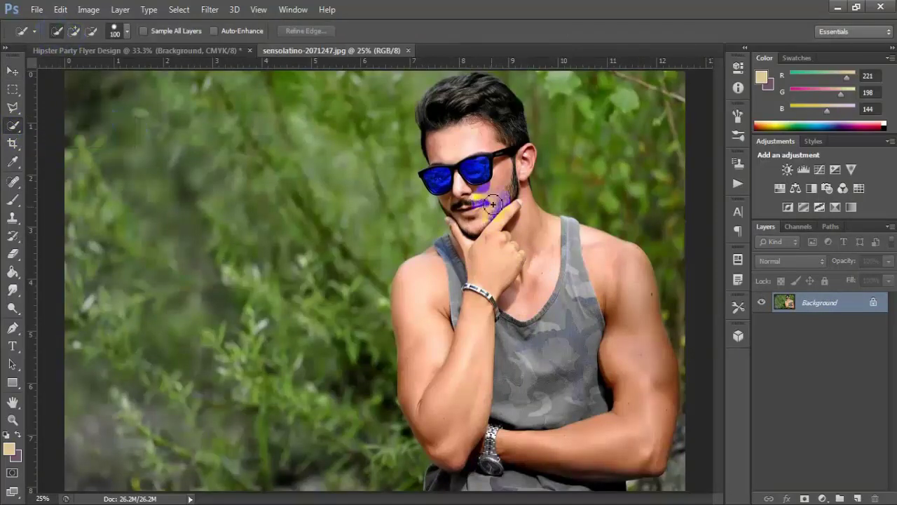
pyautogui.moveTo(444, 101); pyautogui.dragTo(452, 84)
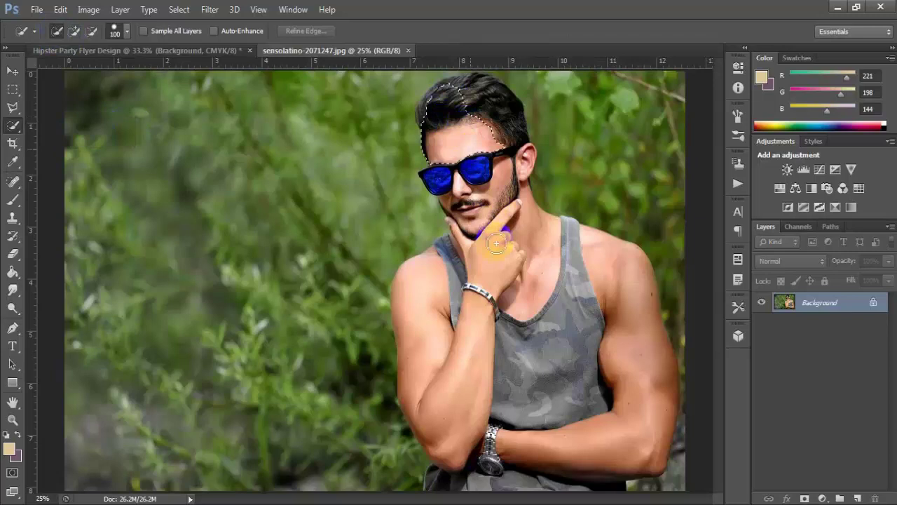
pyautogui.moveTo(496, 243)
pyautogui.mouseDown()
pyautogui.moveTo(517, 425)
pyautogui.moveTo(554, 459)
pyautogui.moveTo(611, 437)
pyautogui.moveTo(642, 305)
pyautogui.mouseUp()
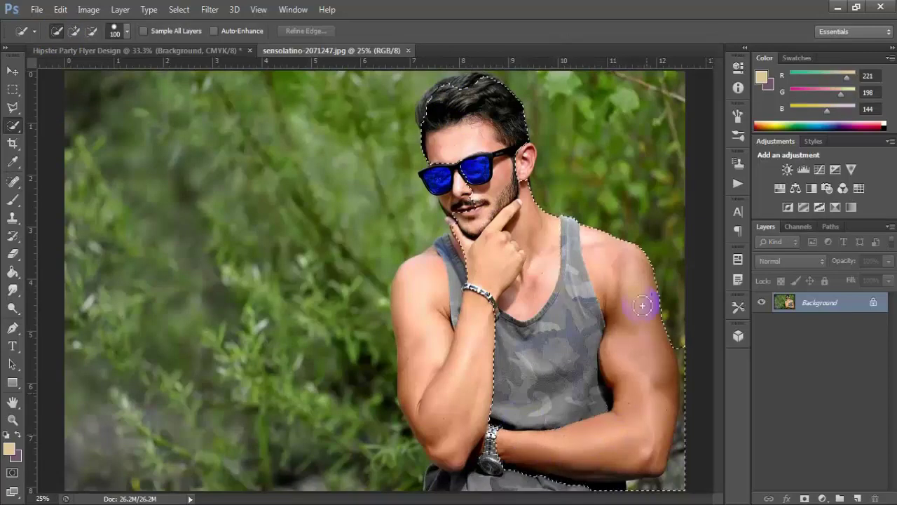
pyautogui.moveTo(437, 321); pyautogui.dragTo(421, 281)
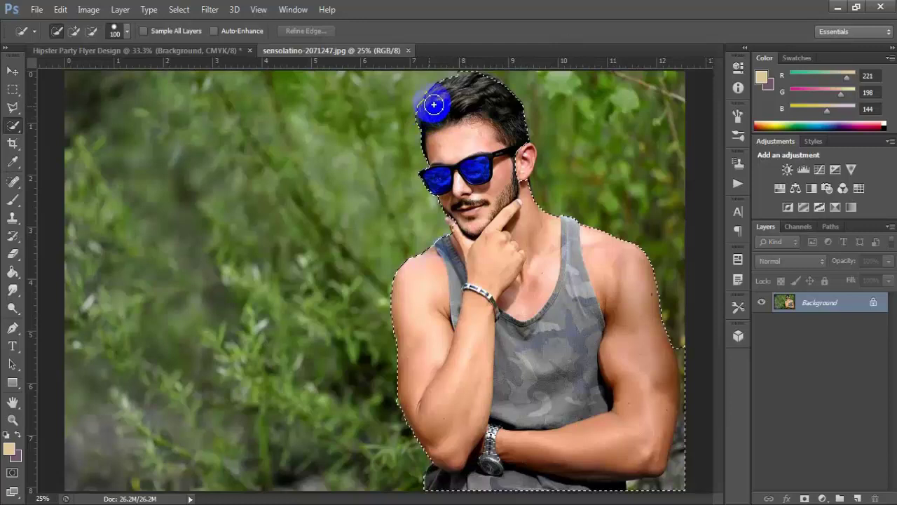
pyautogui.moveTo(434, 104)
pyautogui.mouseDown()
pyautogui.moveTo(475, 94)
pyautogui.moveTo(495, 105)
pyautogui.moveTo(520, 181)
pyautogui.moveTo(502, 238)
pyautogui.mouseUp()
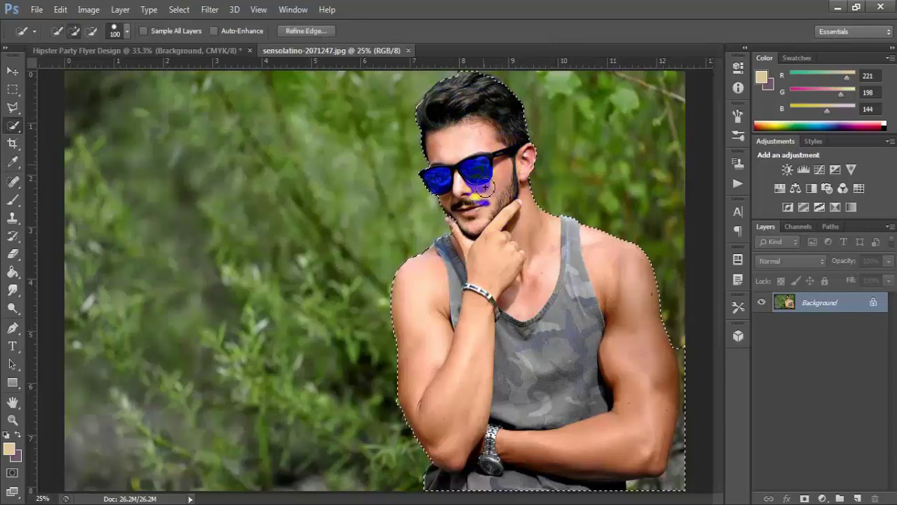
# Remove background from the selection along the arm and chin, then add the chin back
pyautogui.moveTo(699, 315)
pyautogui.mouseDown()
pyautogui.moveTo(694, 409)
pyautogui.moveTo(656, 495)
pyautogui.moveTo(659, 483)
pyautogui.mouseUp()
pyautogui.moveTo(457, 309); pyautogui.dragTo(456, 242)
pyautogui.click(73, 31)
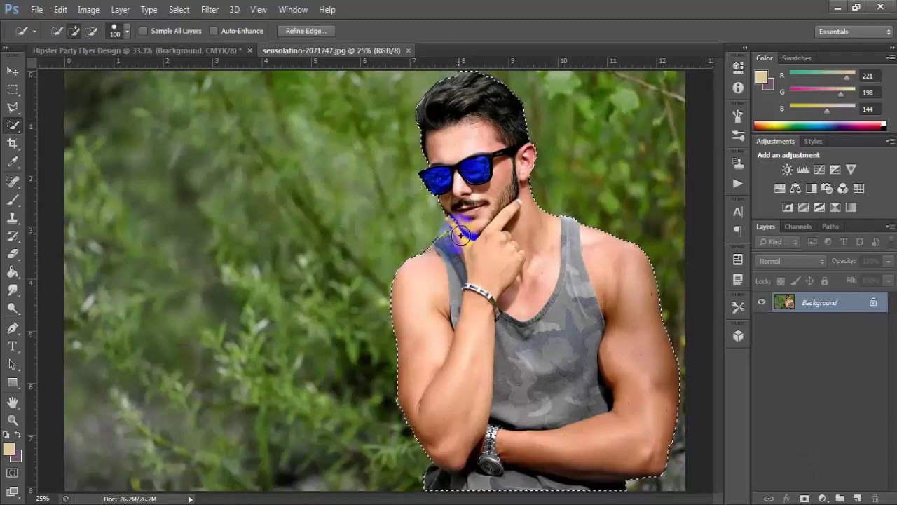
pyautogui.moveTo(456, 228); pyautogui.dragTo(456, 225)
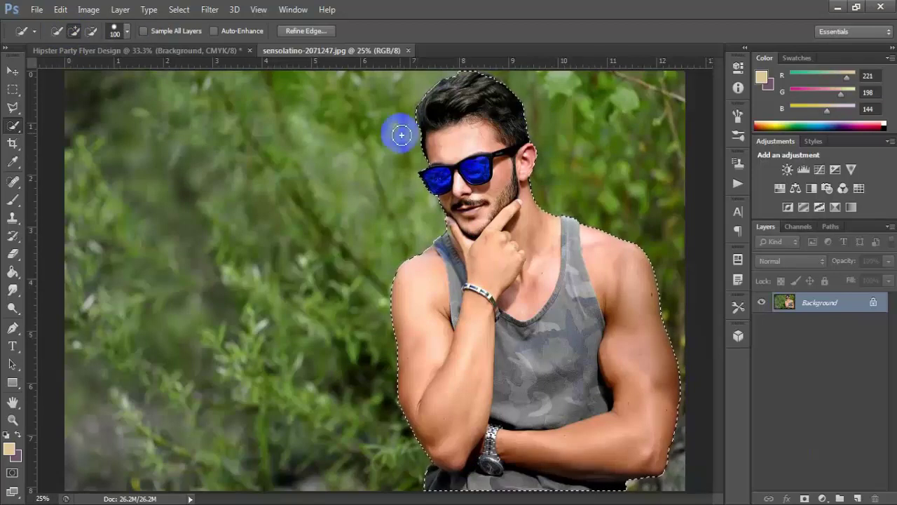
# Refine the selection edge around the hair, shoulder and arm, and apply it
pyautogui.click(319, 32)
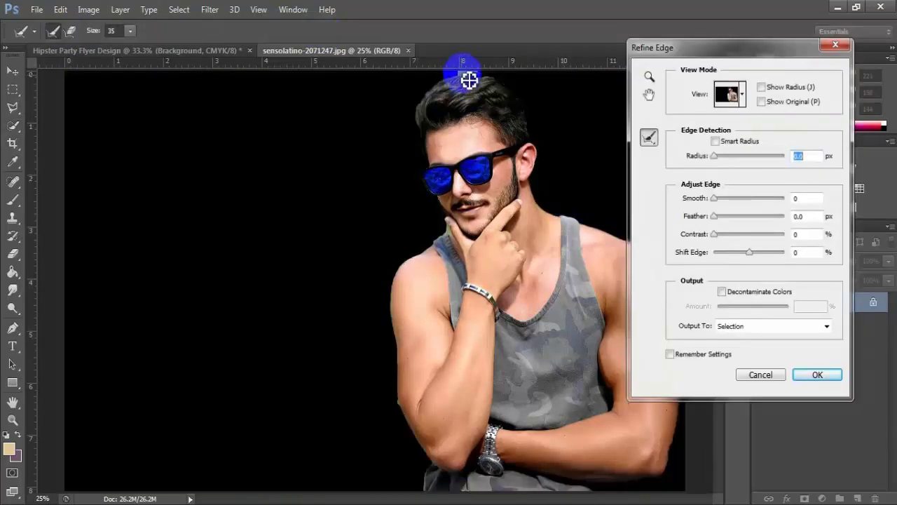
pyautogui.moveTo(469, 80); pyautogui.dragTo(466, 81)
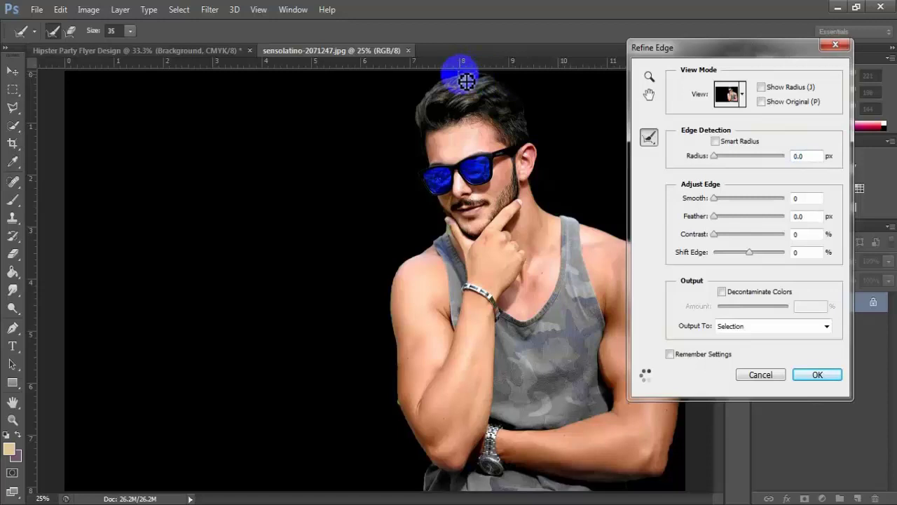
pyautogui.click(434, 226)
pyautogui.click(401, 410)
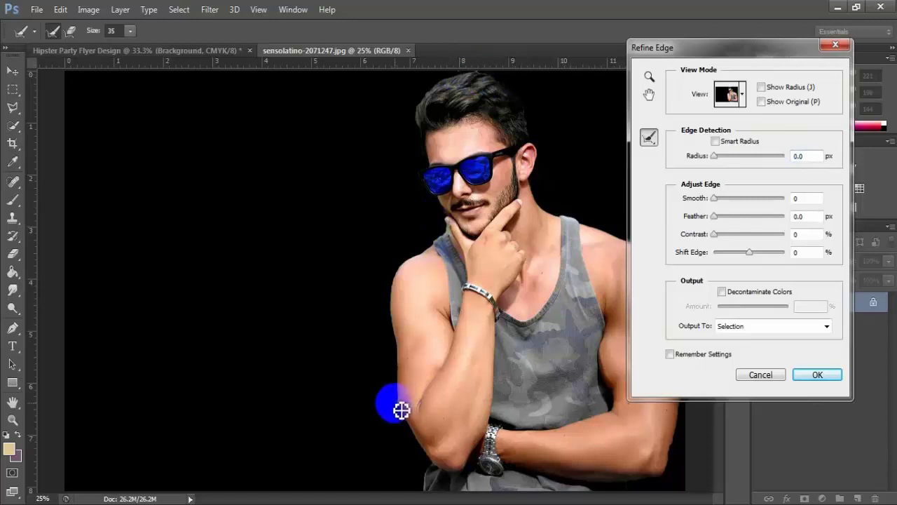
pyautogui.moveTo(403, 411); pyautogui.dragTo(408, 423)
pyautogui.click(126, 313)
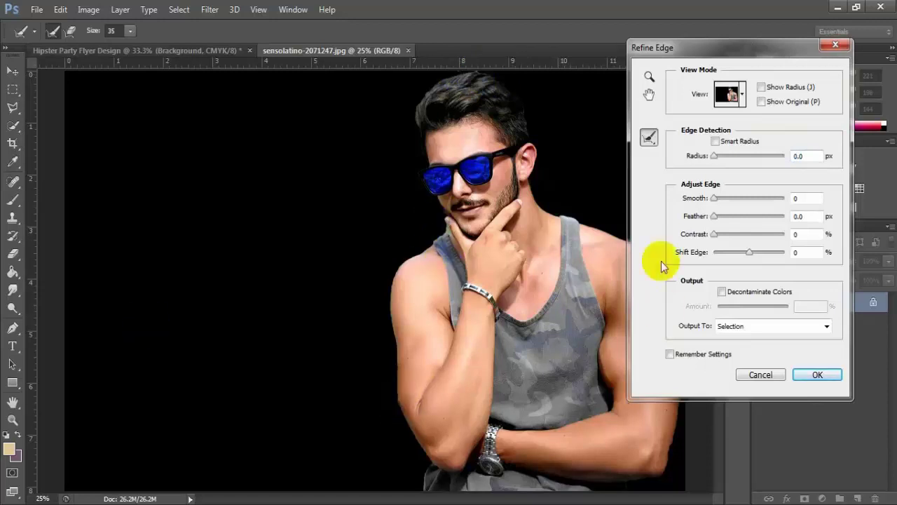
pyautogui.click(818, 375)
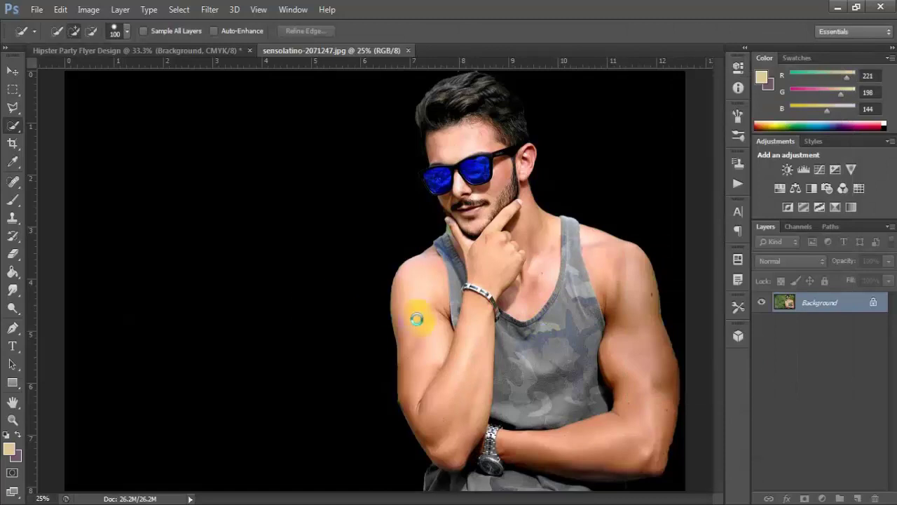
# Mask out the green background and drag the cut-out man into the flyer
pyautogui.click(313, 304)
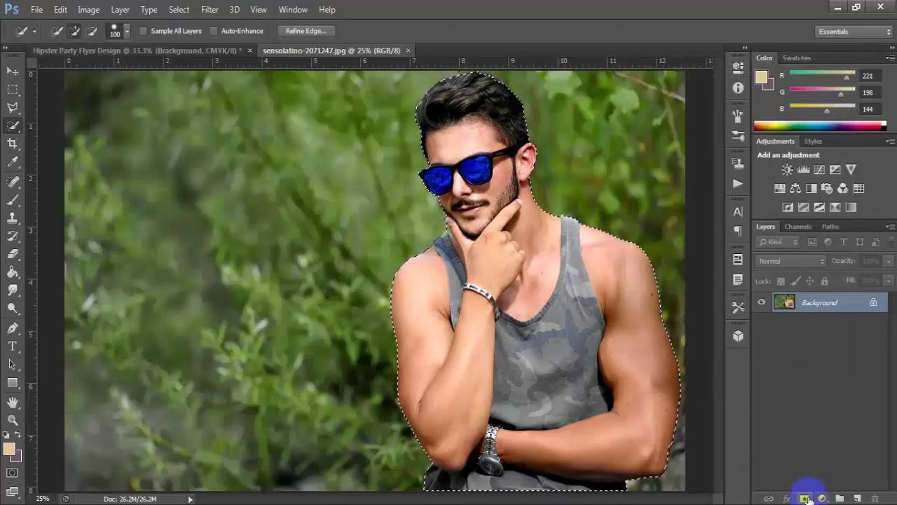
pyautogui.click(804, 498)
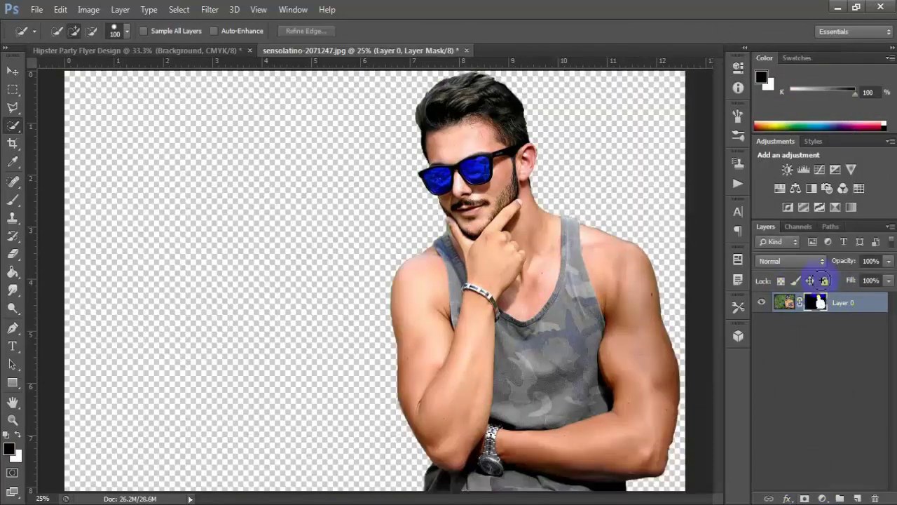
pyautogui.click(12, 70)
pyautogui.moveTo(524, 253)
pyautogui.mouseDown()
pyautogui.moveTo(184, 40)
pyautogui.moveTo(388, 255)
pyautogui.mouseUp()
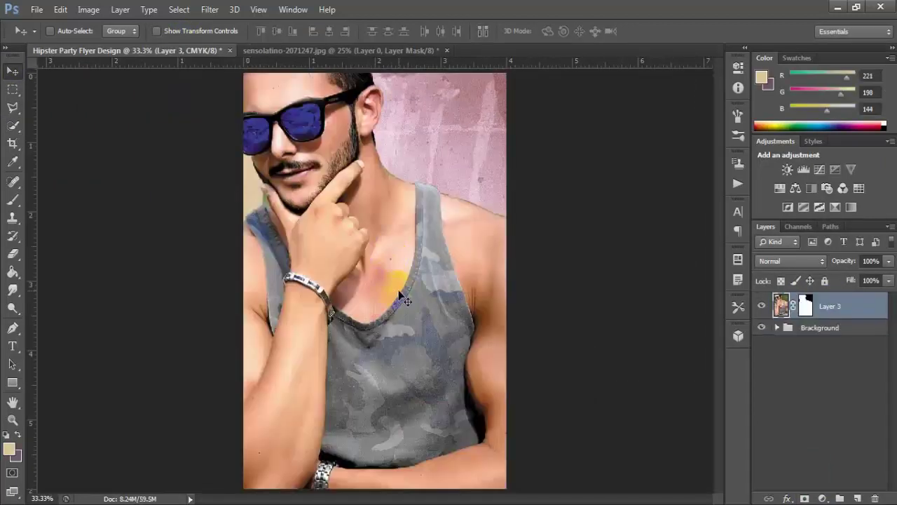
pyautogui.hotkey('ctrl', '-')
pyautogui.hotkey('ctrl', '-')
# Shrink the man to flyer size and flip him horizontally
pyautogui.hotkey('ctrl', 't')
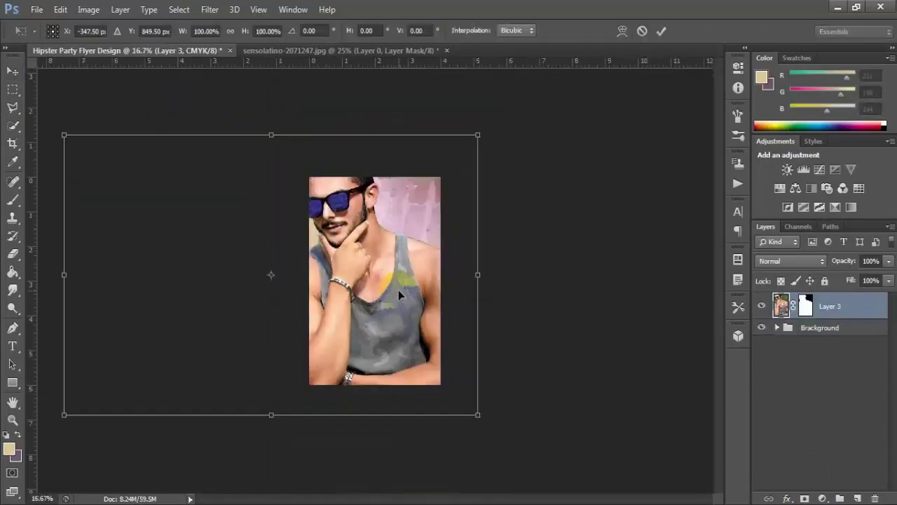
pyautogui.moveTo(65, 135)
pyautogui.mouseDown()
pyautogui.moveTo(195, 205)
pyautogui.moveTo(236, 250)
pyautogui.mouseUp()
pyautogui.moveTo(351, 293); pyautogui.dragTo(335, 238)
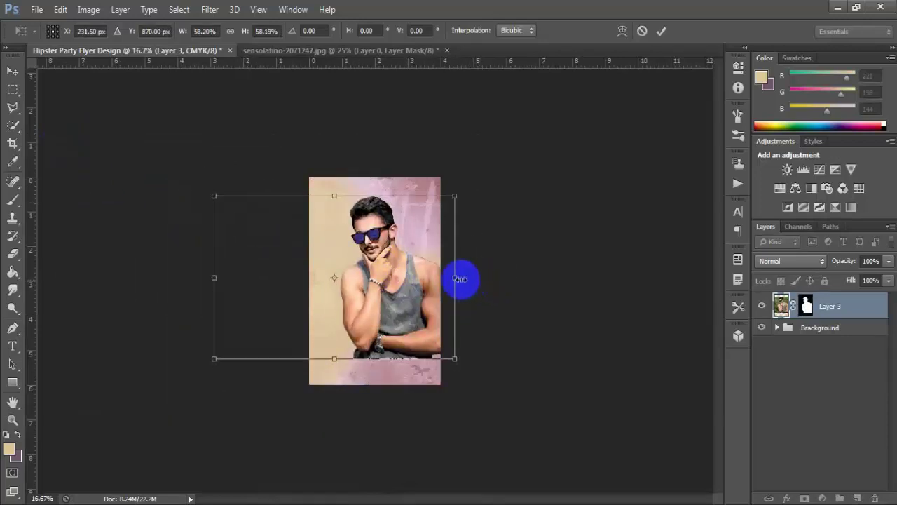
pyautogui.moveTo(455, 278); pyautogui.dragTo(66, 276)
pyautogui.moveTo(134, 294); pyautogui.dragTo(407, 286)
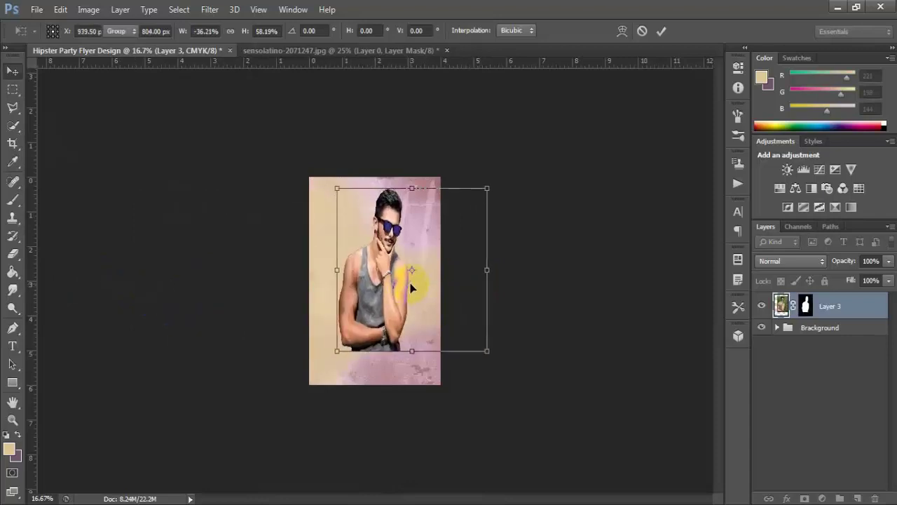
pyautogui.press('Return')
pyautogui.hotkey('ctrl', '+')
pyautogui.hotkey('ctrl', '+')
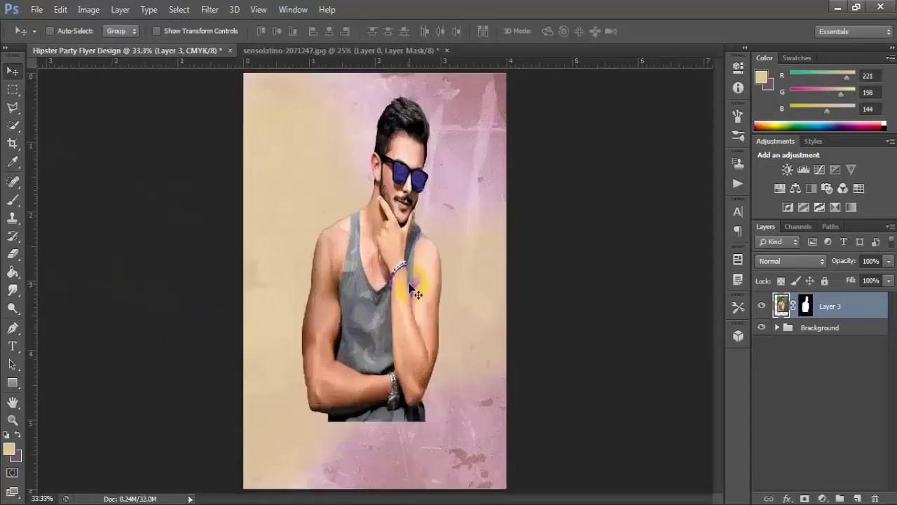
# Fit the portrait into the flyer's upper part, widen it, tilt it 0.9°, and commit
pyautogui.hotkey('ctrl', 't')
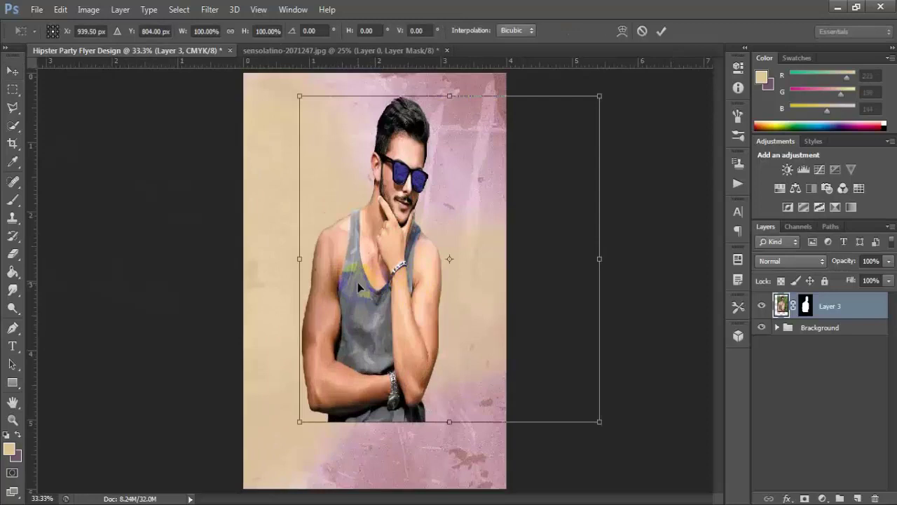
pyautogui.moveTo(299, 420); pyautogui.dragTo(308, 354)
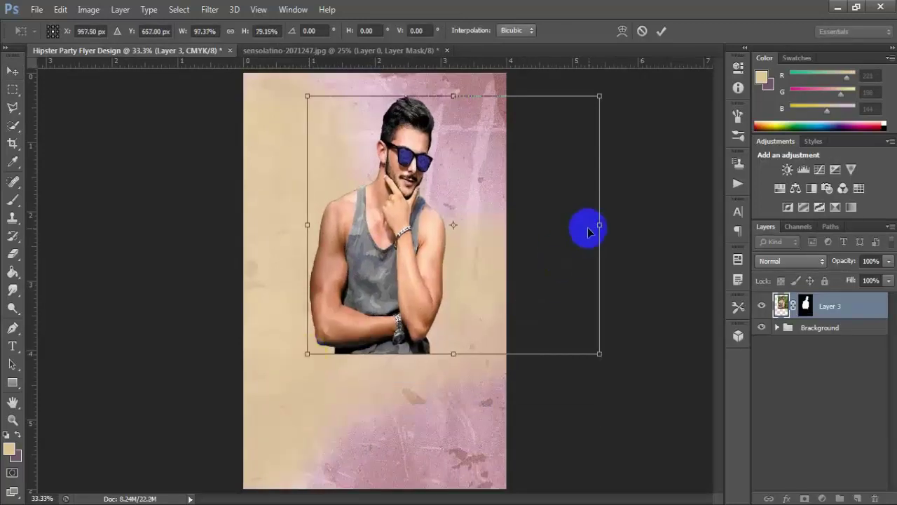
pyautogui.moveTo(599, 225); pyautogui.dragTo(610, 225)
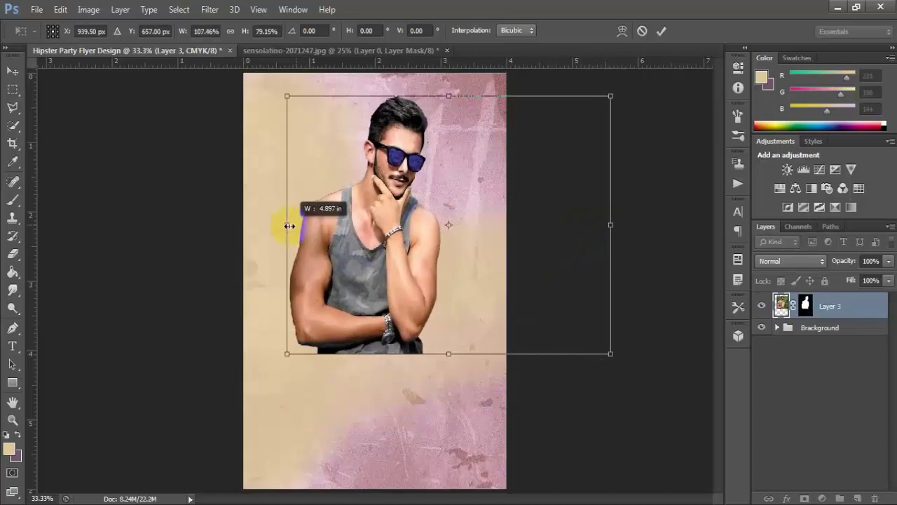
pyautogui.moveTo(308, 225); pyautogui.dragTo(274, 225)
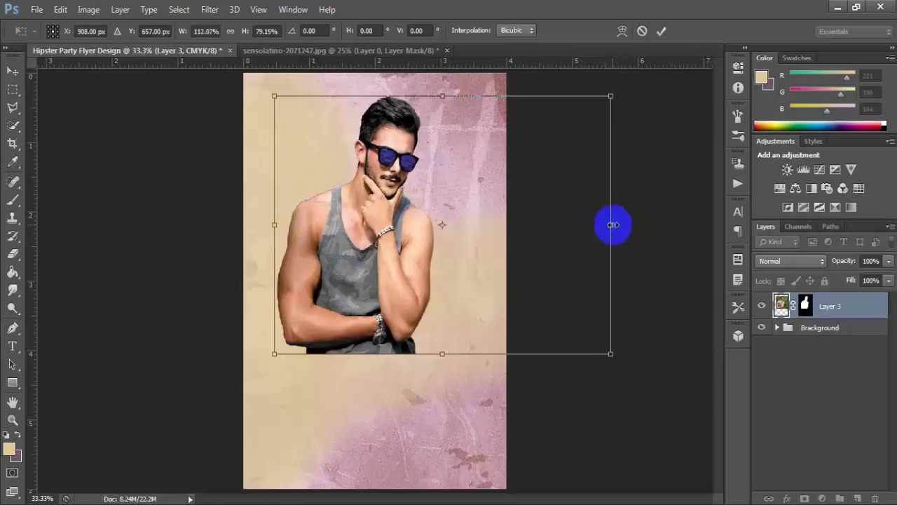
pyautogui.moveTo(617, 217); pyautogui.dragTo(624, 219)
pyautogui.moveTo(347, 291); pyautogui.dragTo(373, 295)
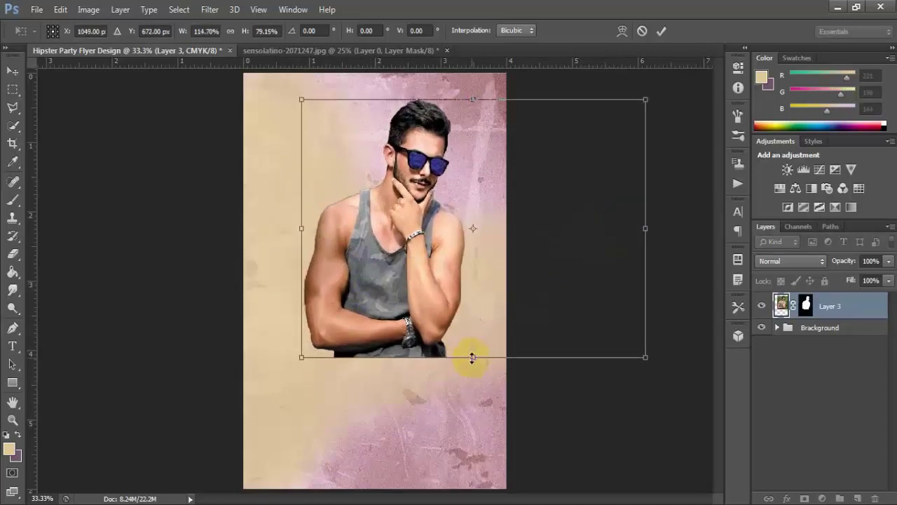
pyautogui.moveTo(474, 357); pyautogui.dragTo(475, 367)
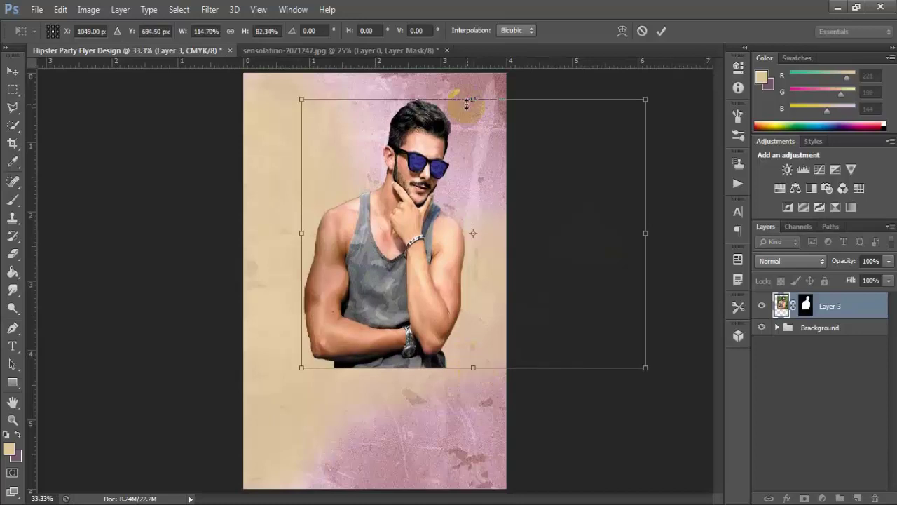
pyautogui.moveTo(474, 99); pyautogui.dragTo(474, 105)
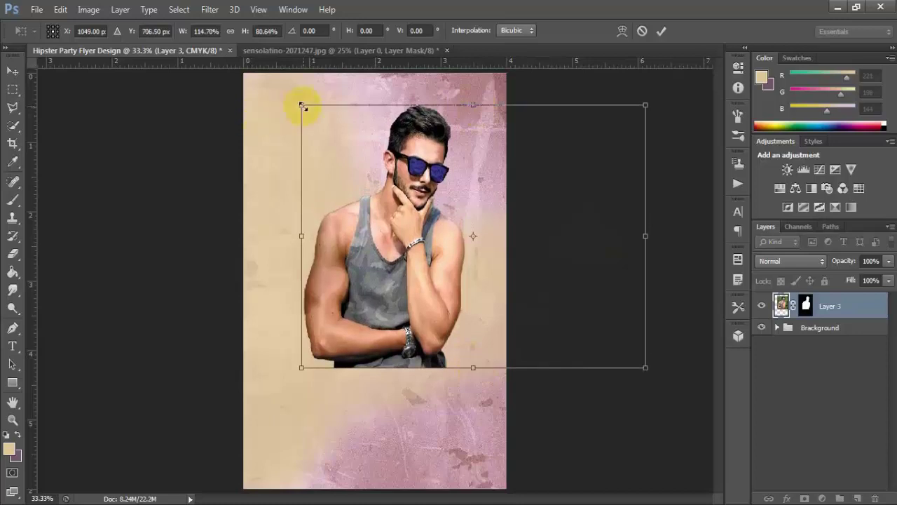
pyautogui.moveTo(302, 105); pyautogui.dragTo(299, 99)
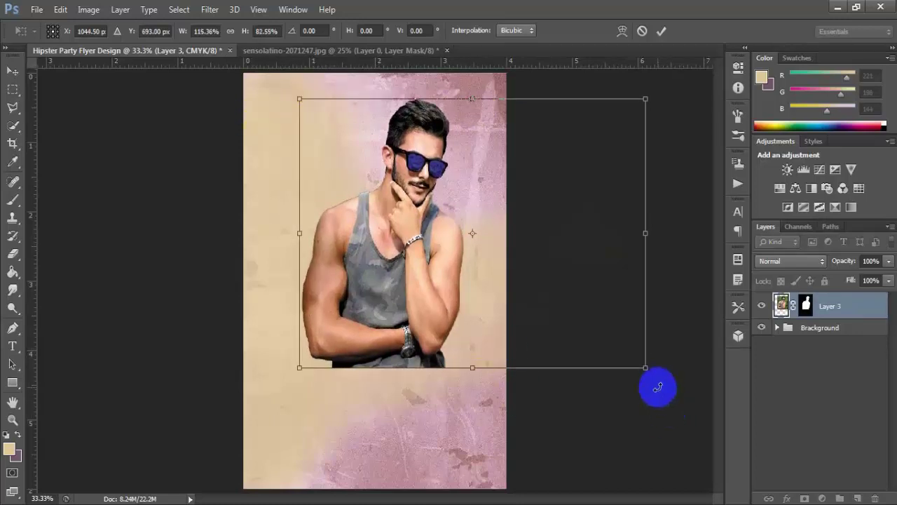
pyautogui.moveTo(656, 388); pyautogui.dragTo(655, 390)
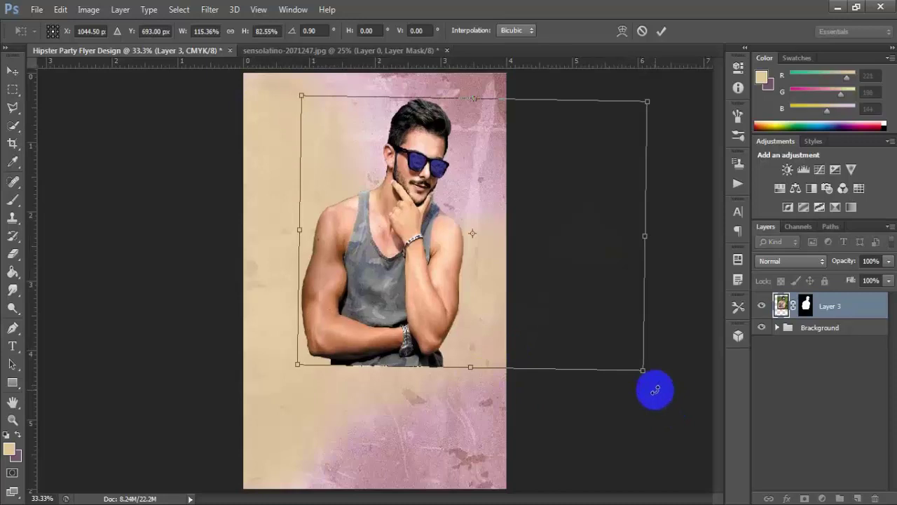
pyautogui.press('Return')
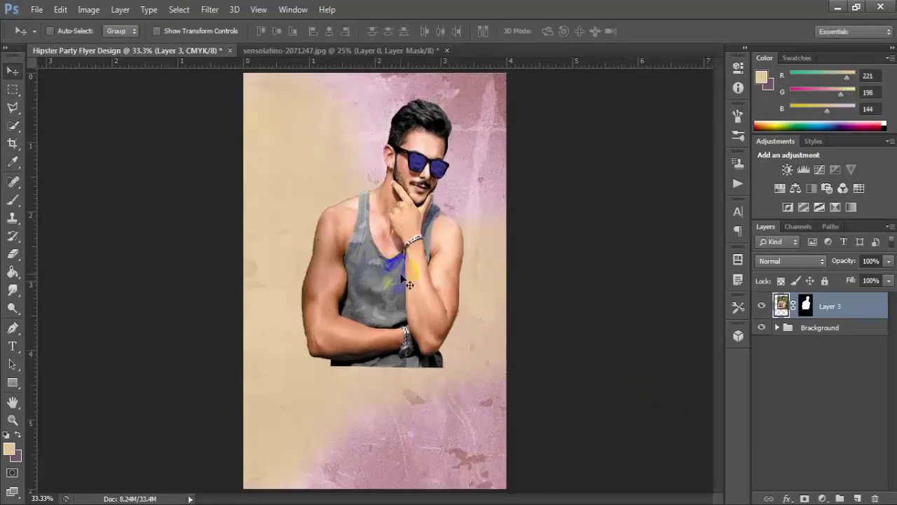
# Start a Shadows/Highlights adjustment on Layer 3 with shadows 39% and tonal width 45
pyautogui.click(784, 303)
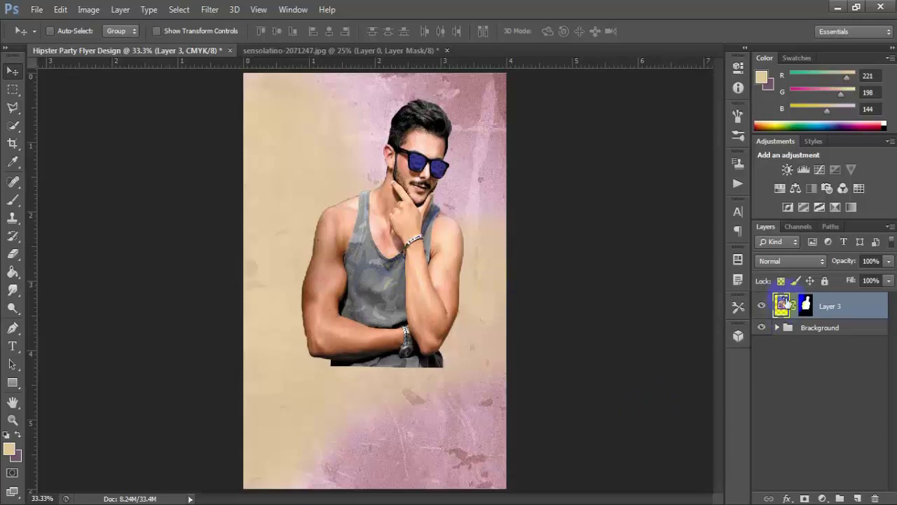
pyautogui.click(89, 9)
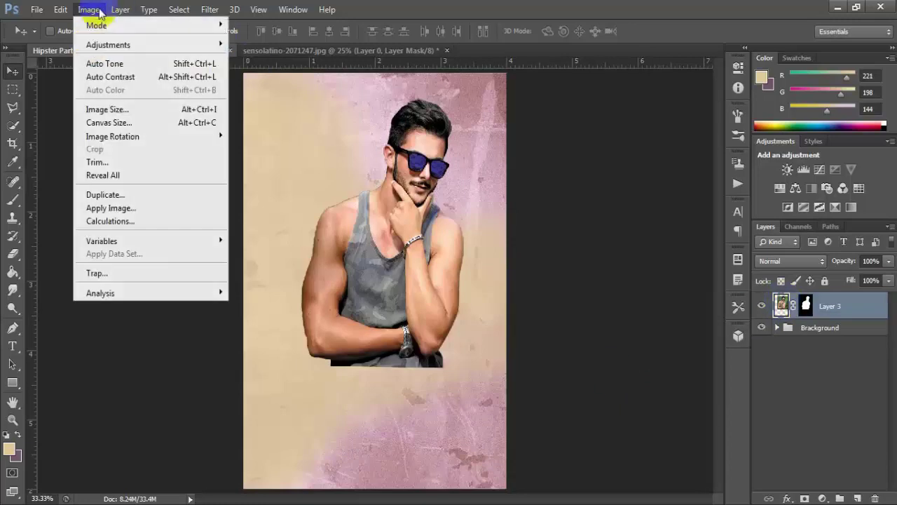
pyautogui.moveTo(108, 44)
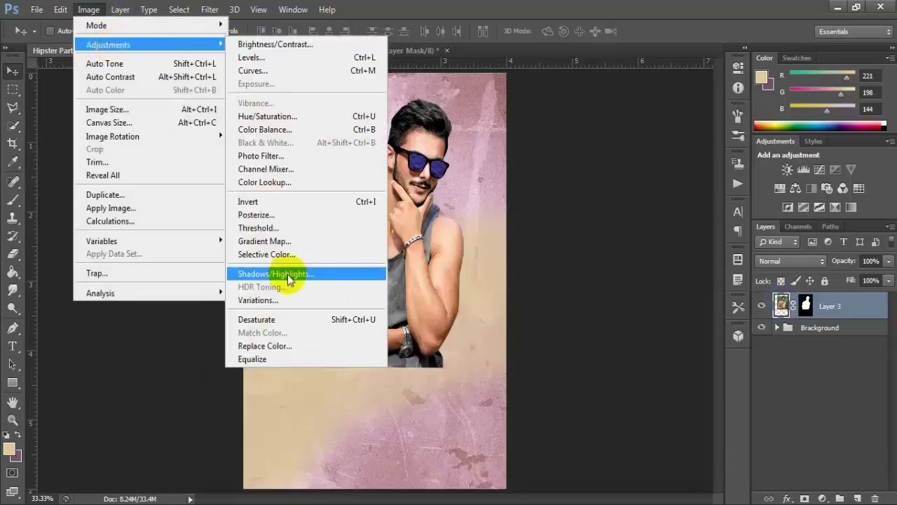
pyautogui.click(348, 281)
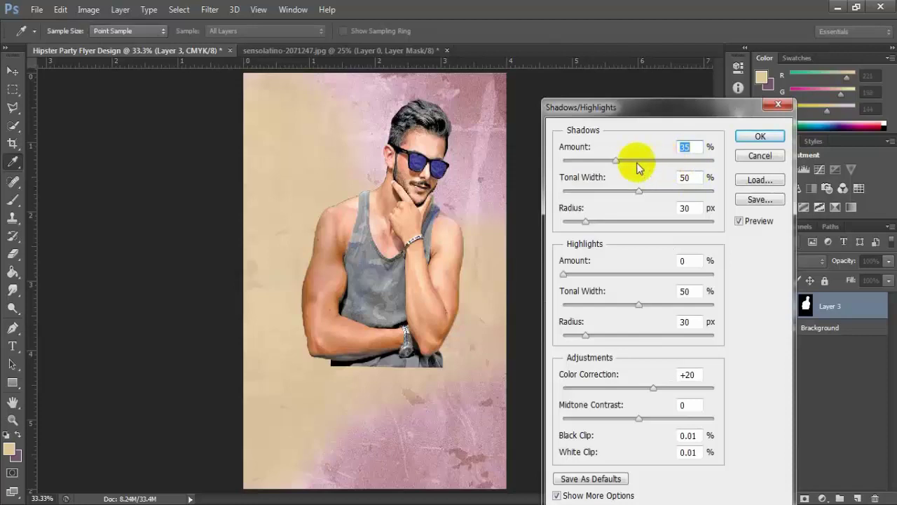
pyautogui.moveTo(616, 166); pyautogui.dragTo(622, 166)
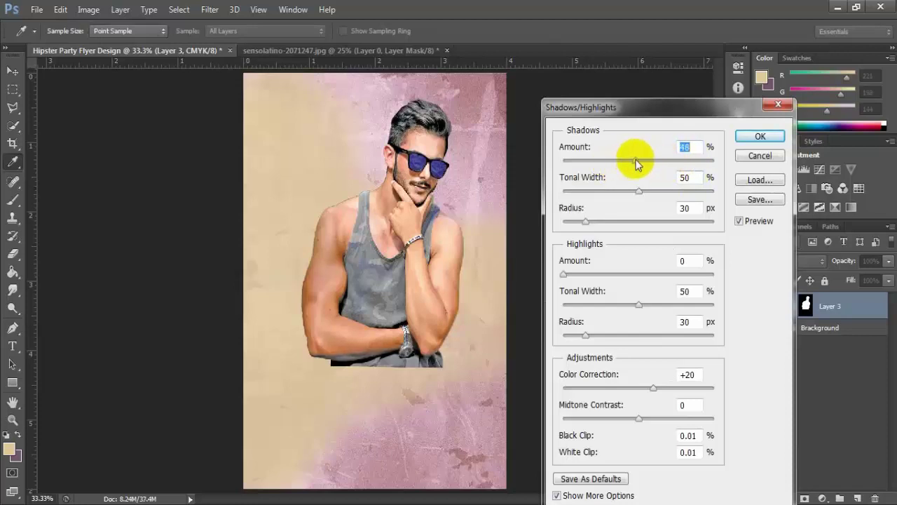
pyautogui.click(640, 192)
pyautogui.moveTo(640, 193); pyautogui.dragTo(630, 190)
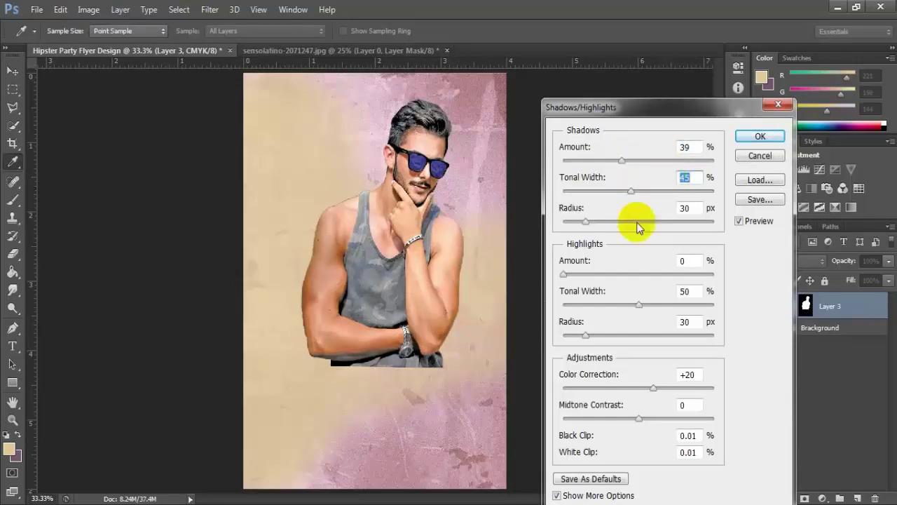
pyautogui.moveTo(591, 222); pyautogui.dragTo(591, 222)
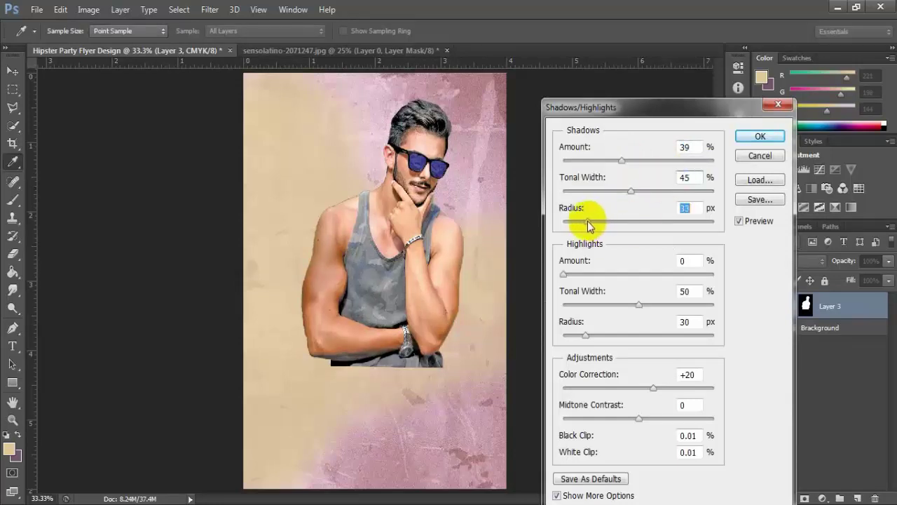
pyautogui.click(685, 208)
pyautogui.write('34')
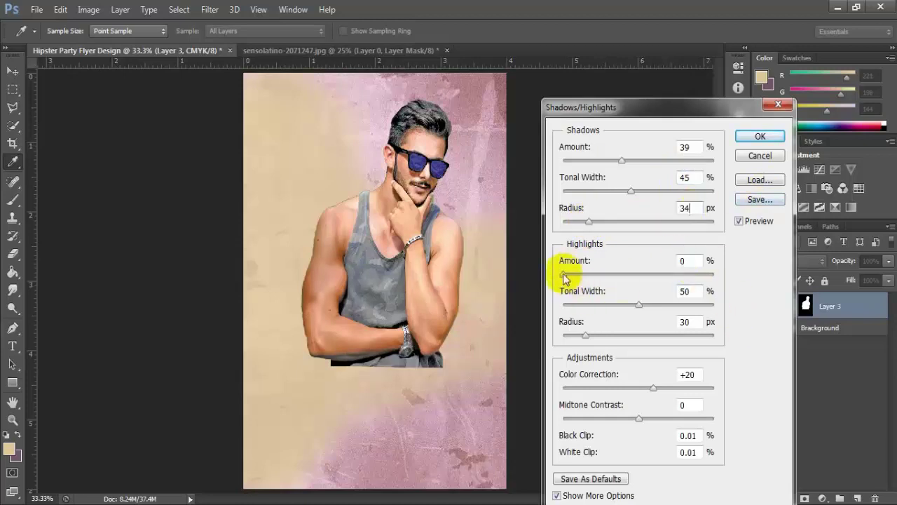
# Set highlights to 74% with tonal width 59, radius 54 px, and colour correction +26
pyautogui.moveTo(564, 275); pyautogui.dragTo(664, 274)
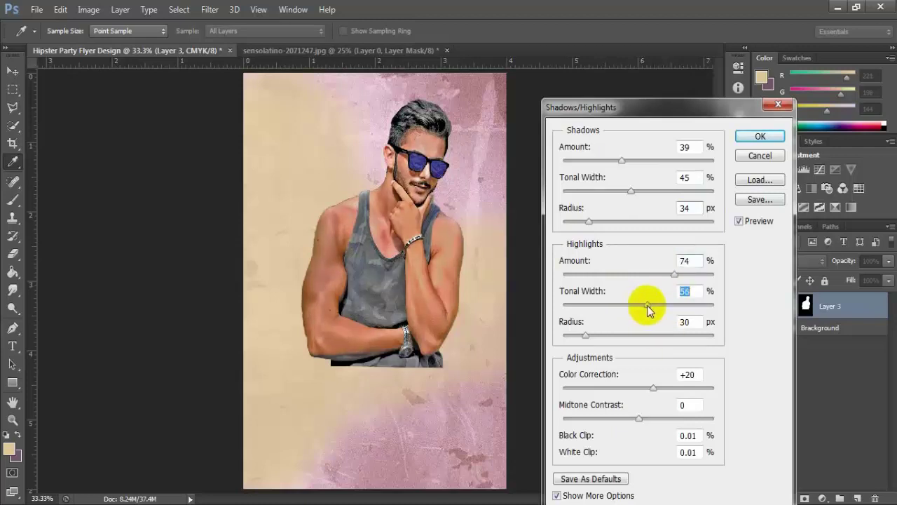
pyautogui.moveTo(651, 305); pyautogui.dragTo(652, 306)
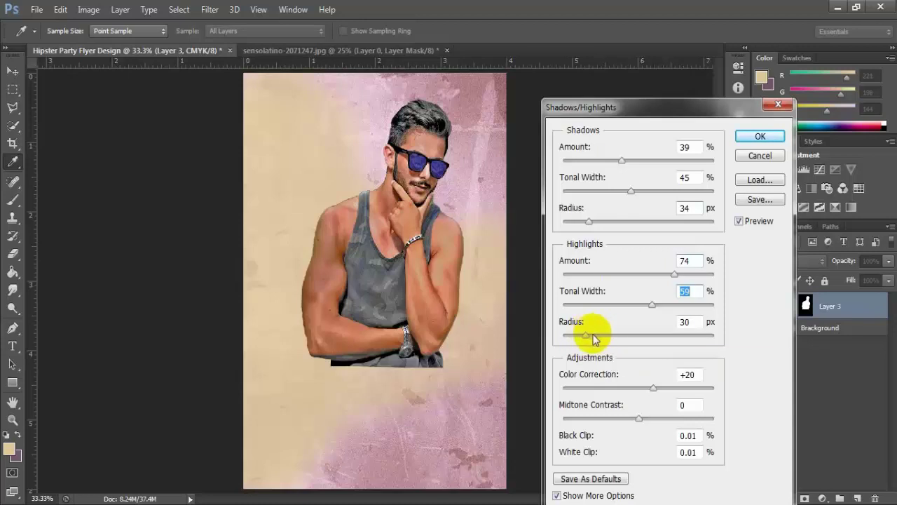
pyautogui.moveTo(592, 335)
pyautogui.mouseDown()
pyautogui.moveTo(637, 335)
pyautogui.moveTo(609, 335)
pyautogui.mouseUp()
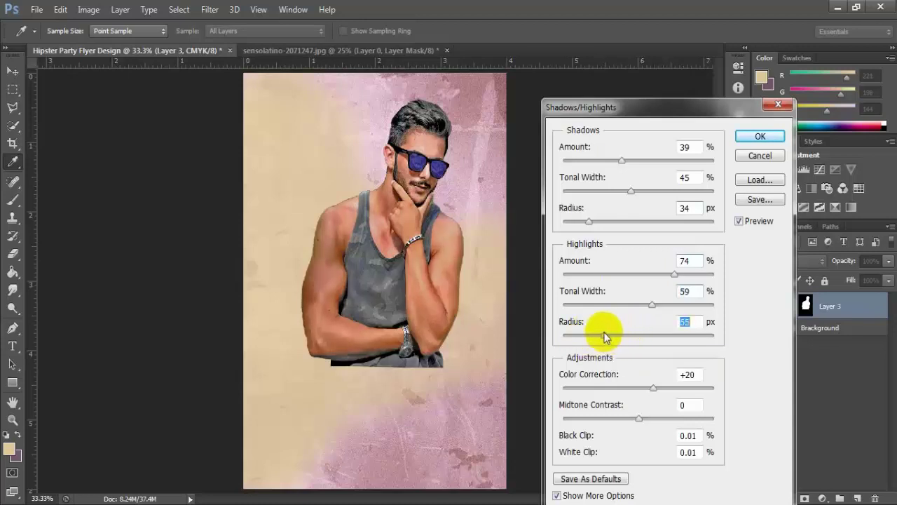
pyautogui.moveTo(603, 334); pyautogui.dragTo(604, 333)
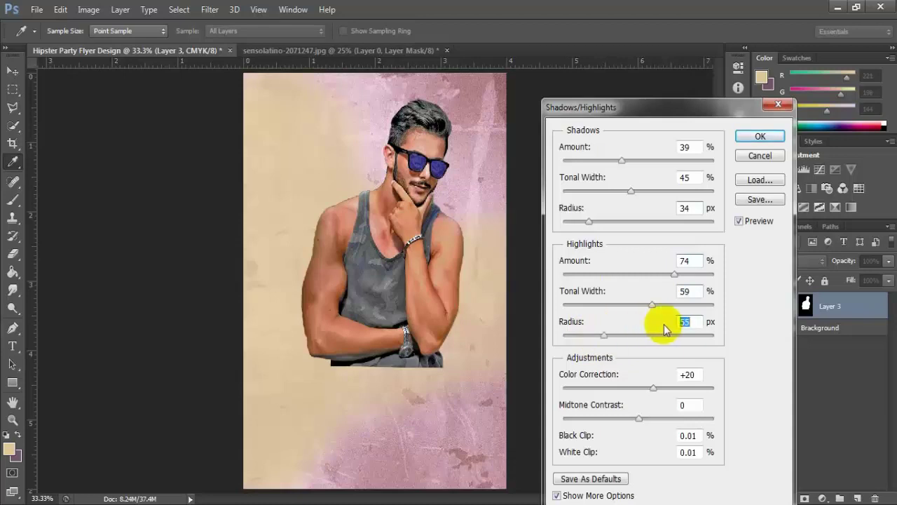
pyautogui.moveTo(689, 322); pyautogui.dragTo(678, 324)
pyautogui.moveTo(684, 375); pyautogui.dragTo(705, 375)
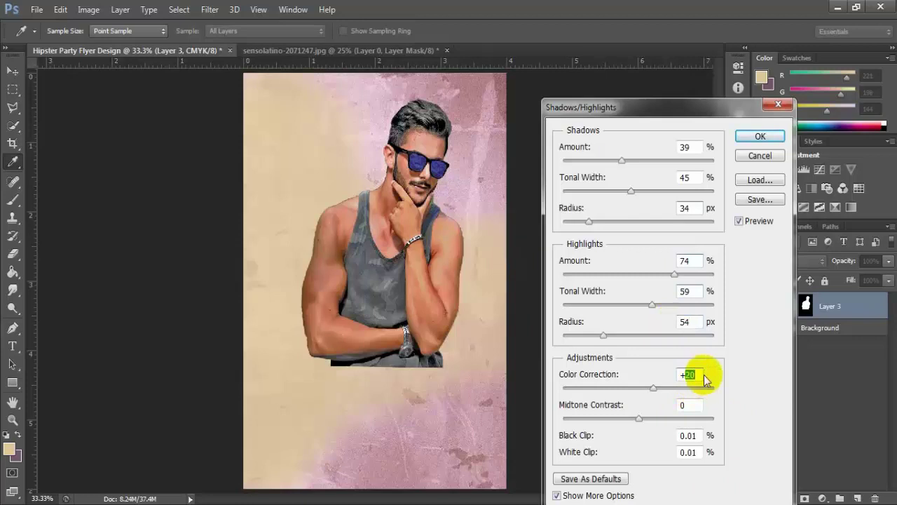
pyautogui.write('+26')
pyautogui.press('Tab')
pyautogui.write('+26')
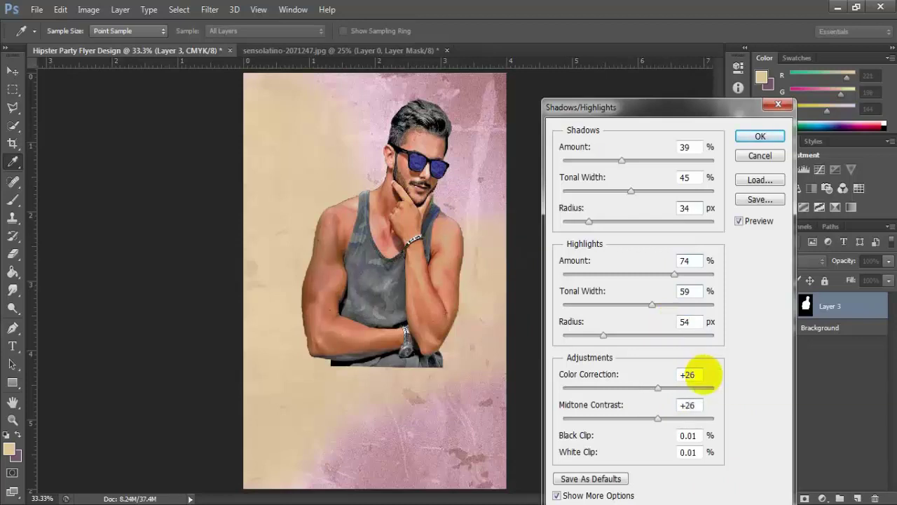
# Apply the Shadows/Highlights adjustment and Auto Contrast to the portrait
pyautogui.click(761, 136)
pyautogui.press('v')
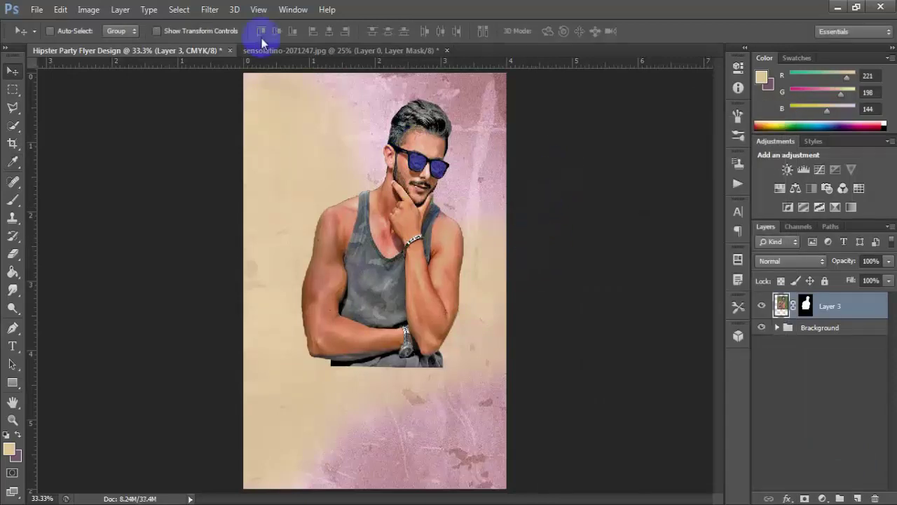
pyautogui.click(89, 9)
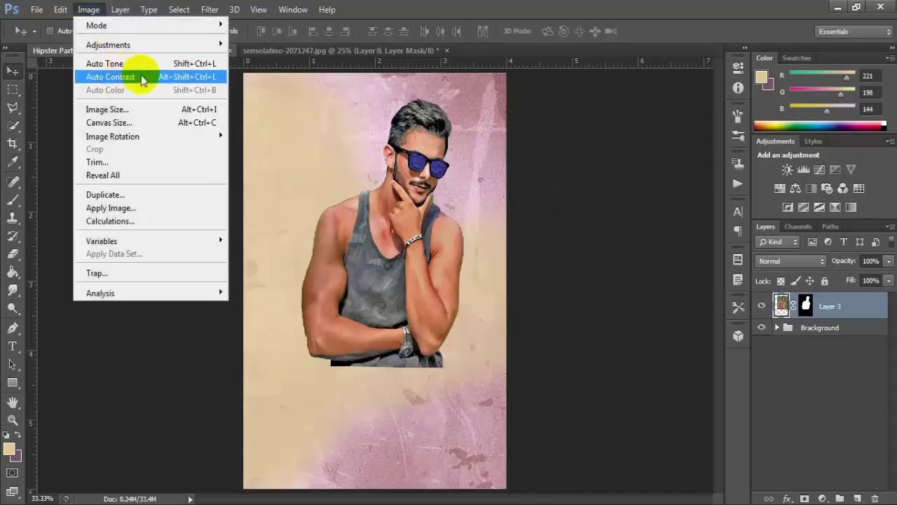
pyautogui.click(204, 77)
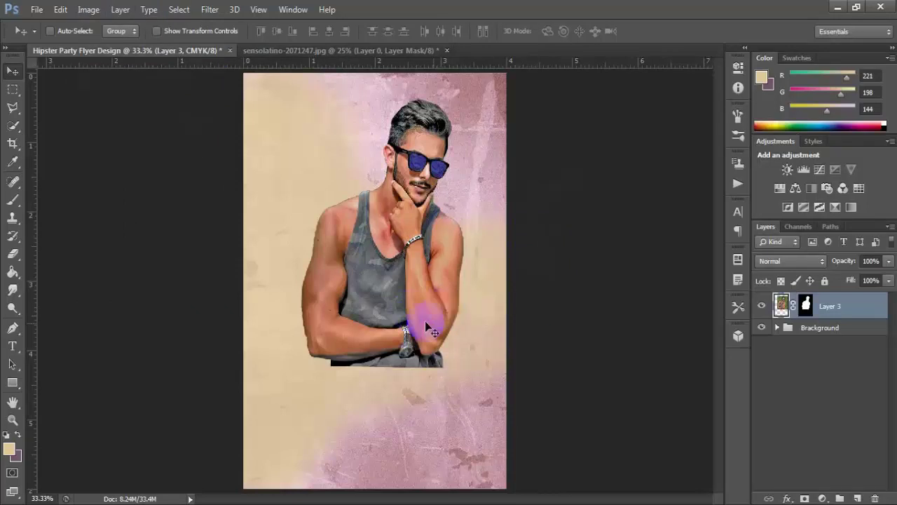
# Paint black on the layer mask with a soft 300 px, 100% brush to fade the bottom edge
pyautogui.click(806, 305)
pyautogui.click(806, 305)
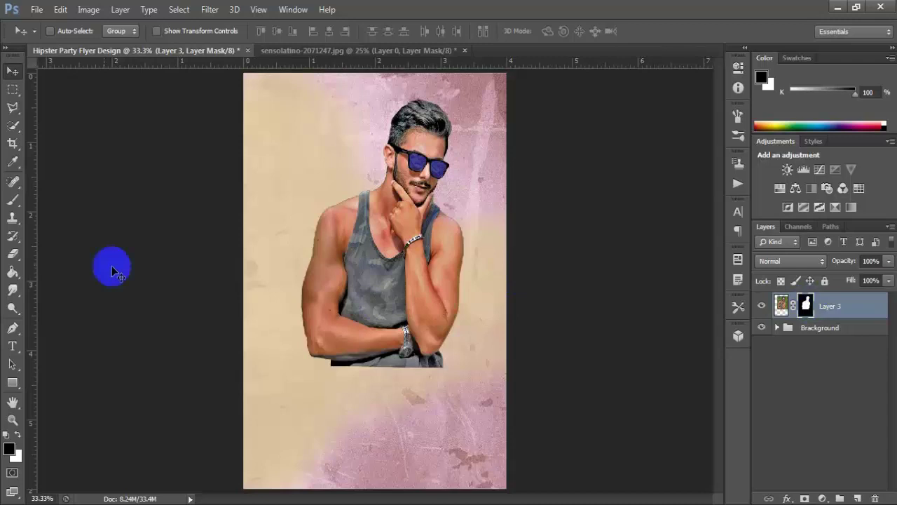
pyautogui.click(14, 200)
pyautogui.rightClick(14, 201)
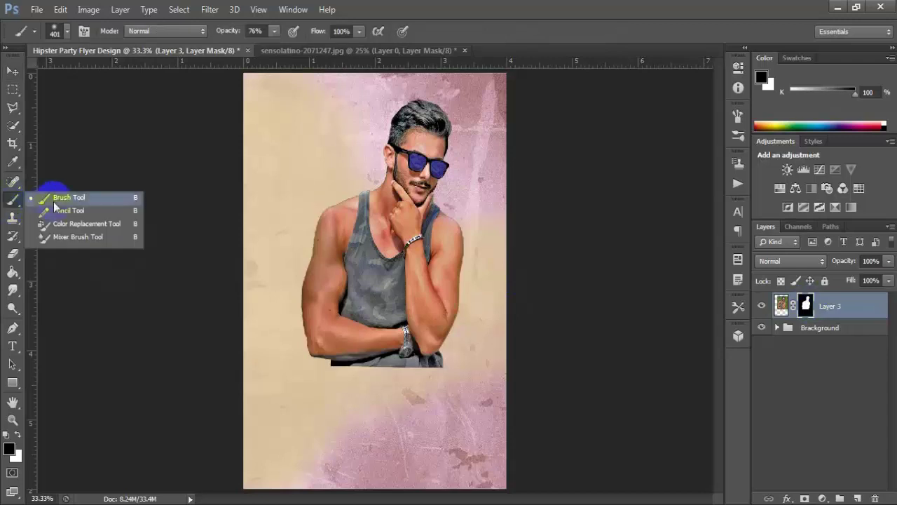
pyautogui.click(110, 199)
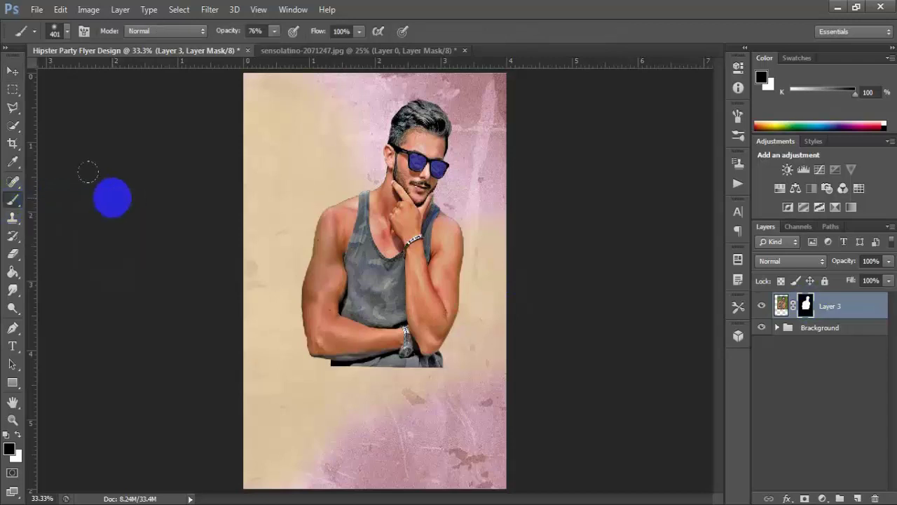
pyautogui.click(67, 31)
pyautogui.click(115, 141)
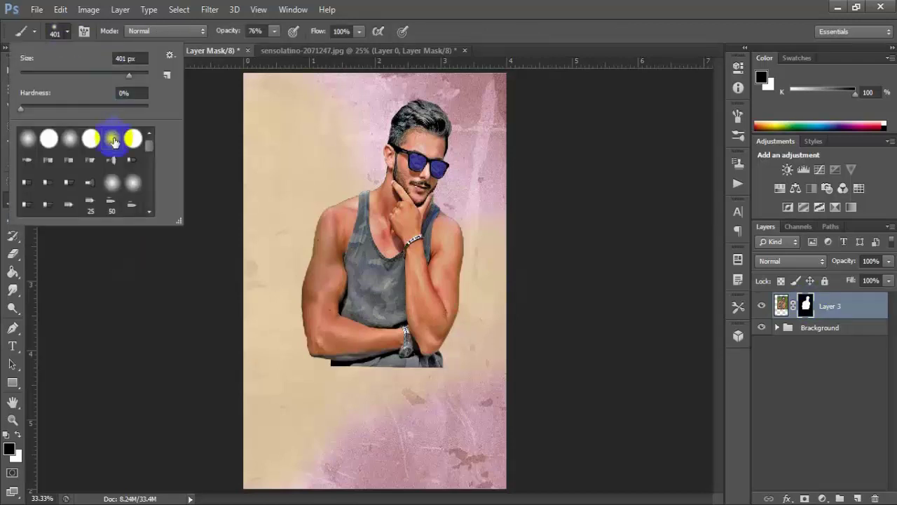
pyautogui.click(274, 31)
pyautogui.moveTo(276, 46); pyautogui.dragTo(290, 46)
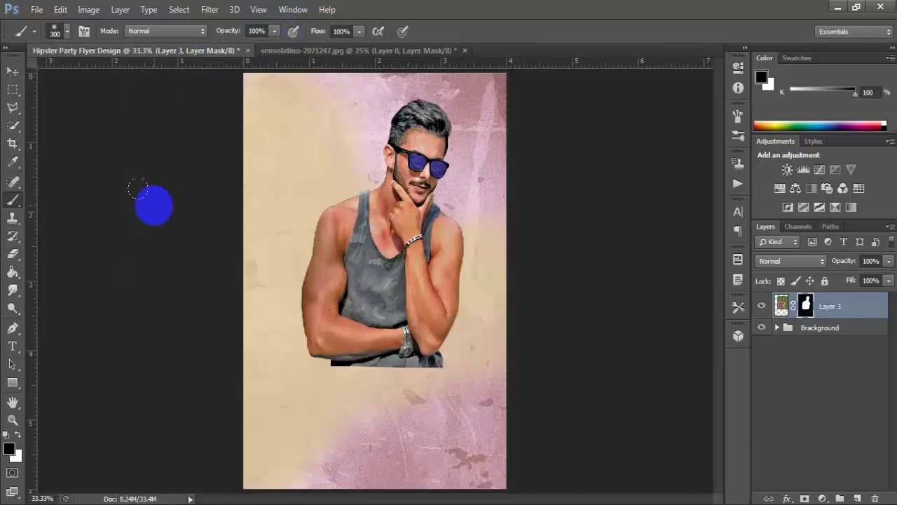
pyautogui.moveTo(346, 357)
pyautogui.mouseDown()
pyautogui.moveTo(333, 375)
pyautogui.moveTo(303, 373)
pyautogui.moveTo(270, 310)
pyautogui.moveTo(297, 174)
pyautogui.mouseUp()
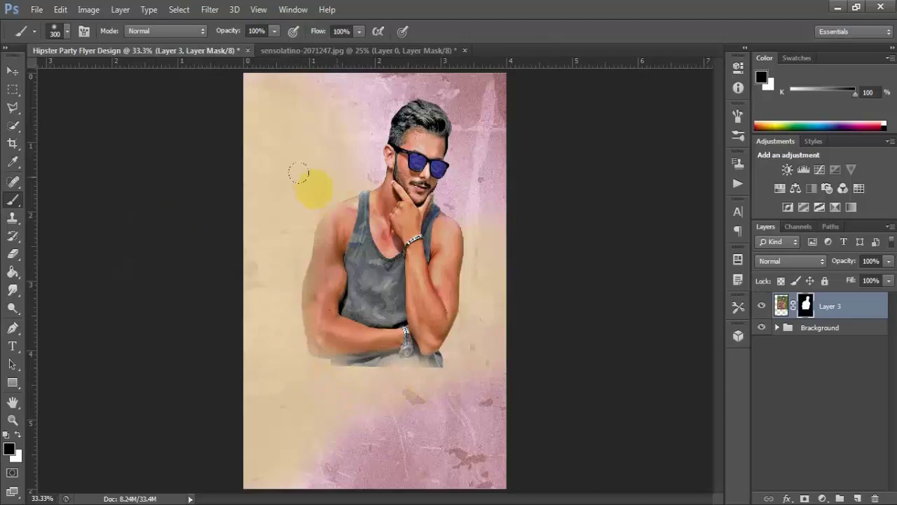
pyautogui.moveTo(481, 281)
pyautogui.mouseDown()
pyautogui.moveTo(453, 374)
pyautogui.moveTo(356, 387)
pyautogui.moveTo(330, 376)
pyautogui.moveTo(453, 366)
pyautogui.moveTo(396, 379)
pyautogui.moveTo(311, 377)
pyautogui.moveTo(436, 361)
pyautogui.moveTo(236, 340)
pyautogui.mouseUp()
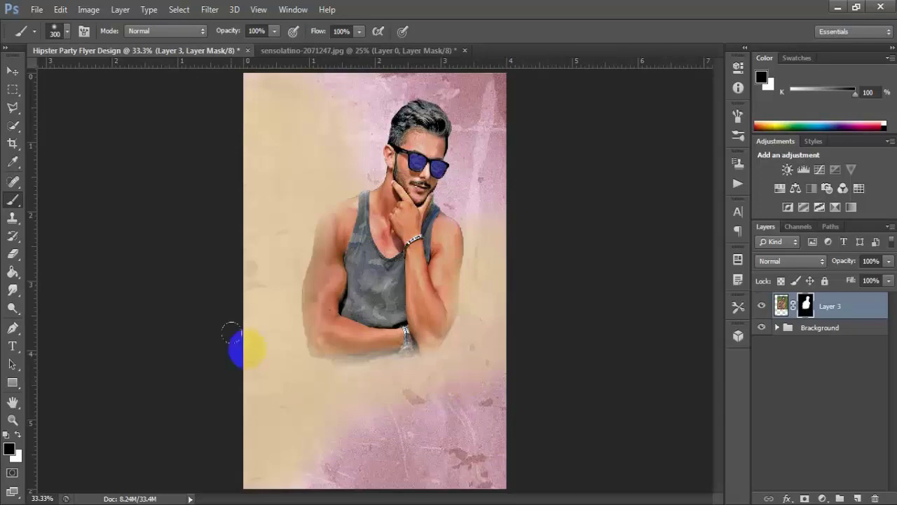
# Load the 64_LightingBrushes_by_xresch brush set and choose the 2320 stroke tip
pyautogui.click(68, 36)
pyautogui.click(169, 54)
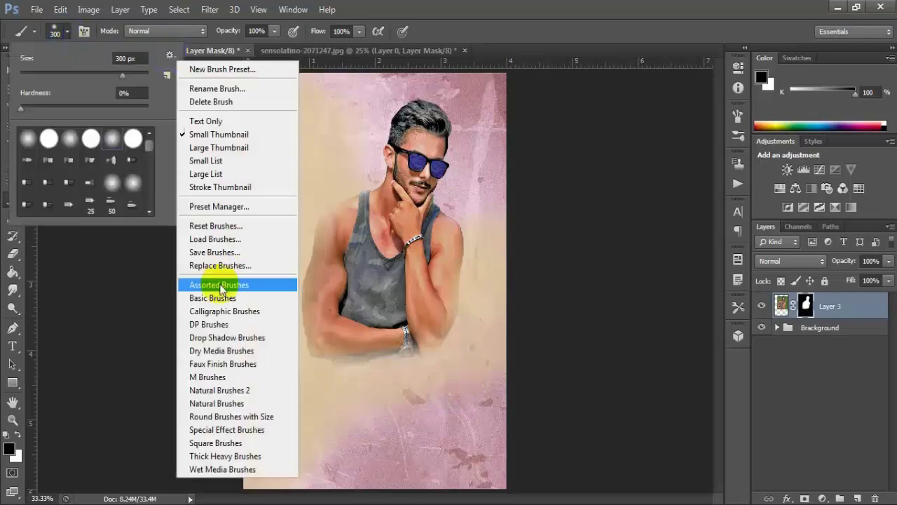
pyautogui.click(214, 239)
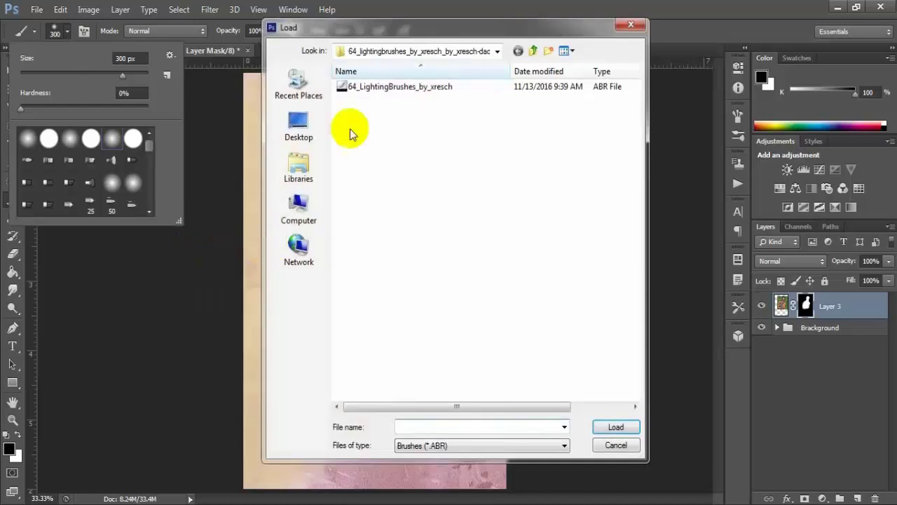
pyautogui.click(350, 88)
pyautogui.click(614, 425)
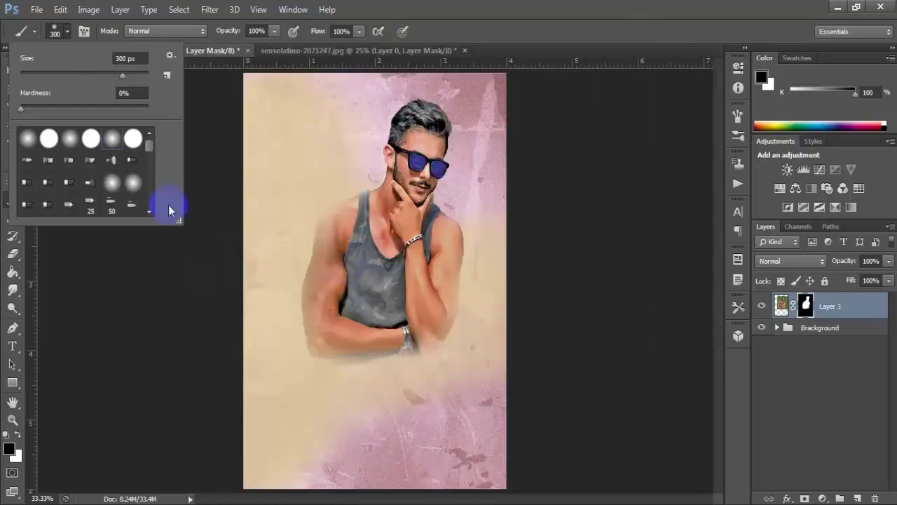
pyautogui.moveTo(148, 163); pyautogui.dragTo(146, 210)
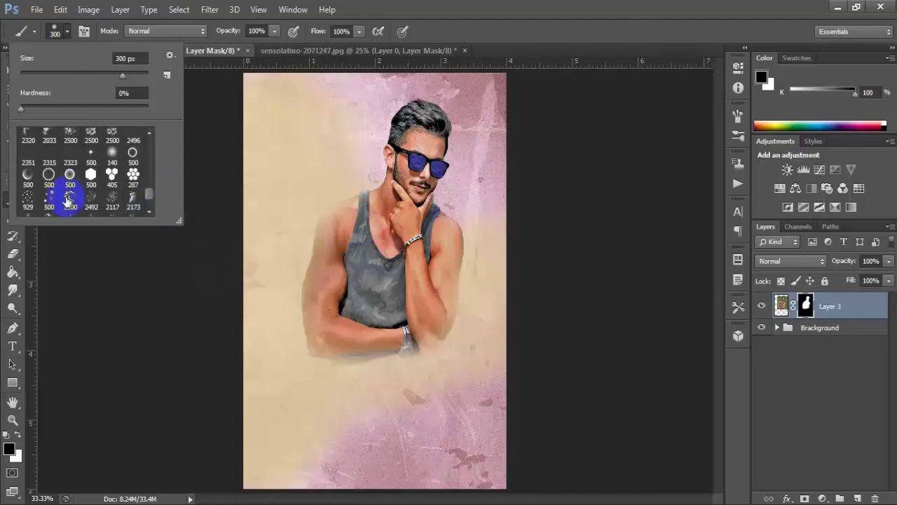
pyautogui.scroll(1, 68, 202)
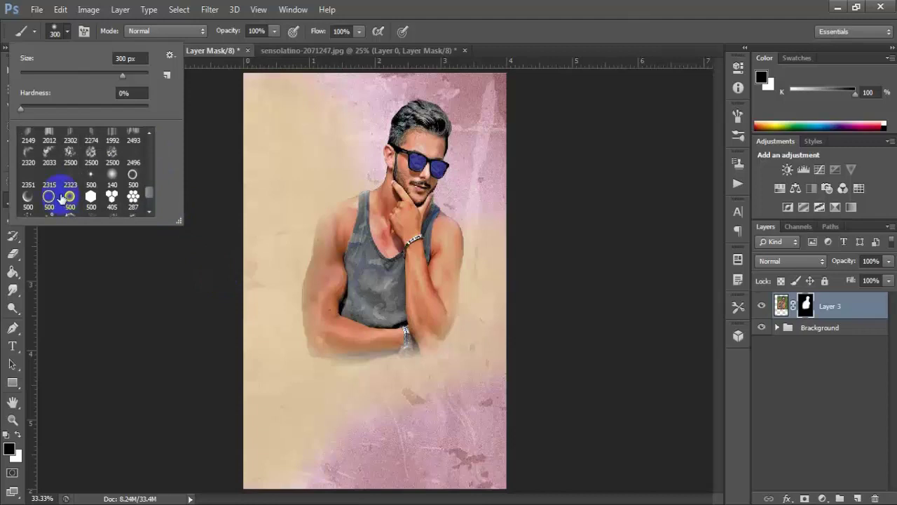
pyautogui.click(26, 157)
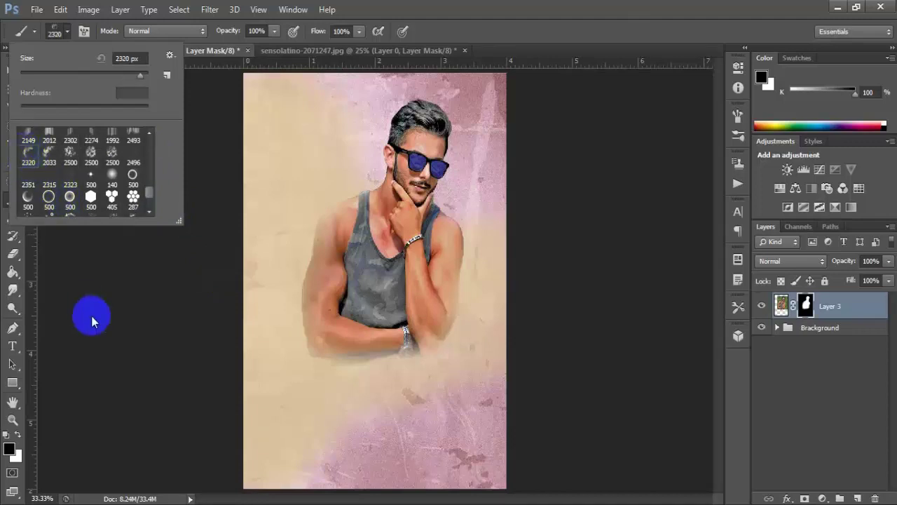
# Set the brush tip to a 32° angle and 714 px size
pyautogui.click(743, 137)
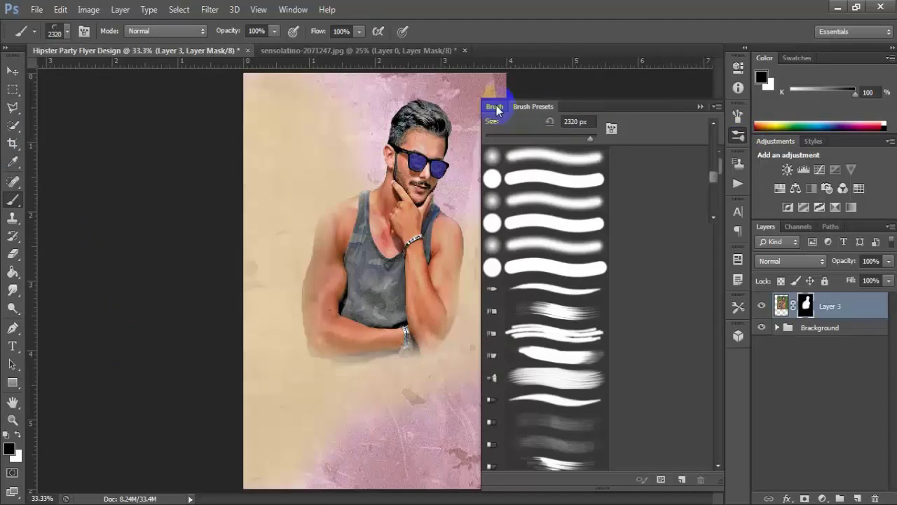
pyautogui.click(495, 106)
pyautogui.moveTo(715, 288); pyautogui.dragTo(706, 251)
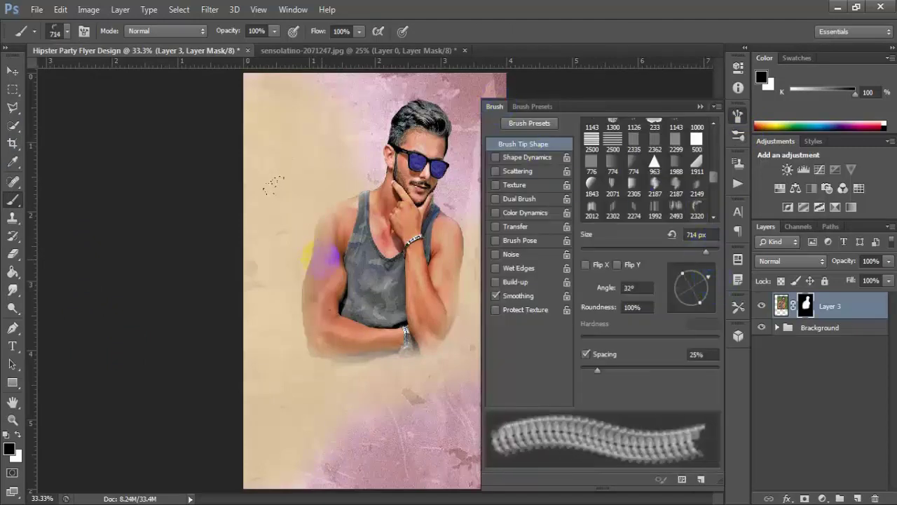
pyautogui.click(701, 106)
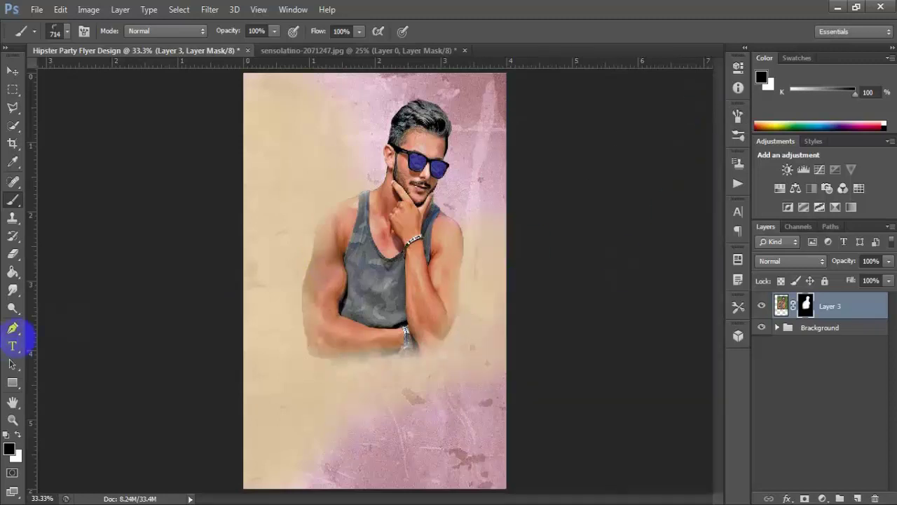
pyautogui.click(13, 70)
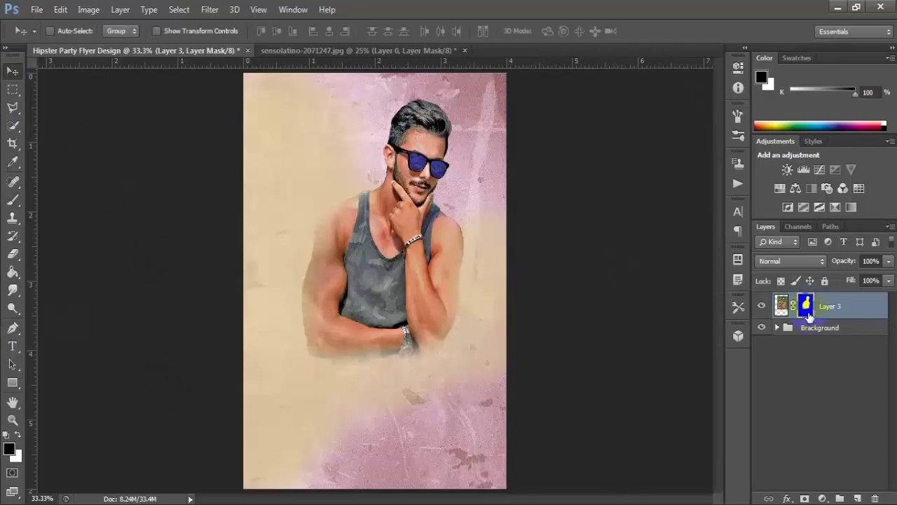
# Apply Layer 3's mask to bake in the fade, then list the adjustment layer types
pyautogui.rightClick(808, 309)
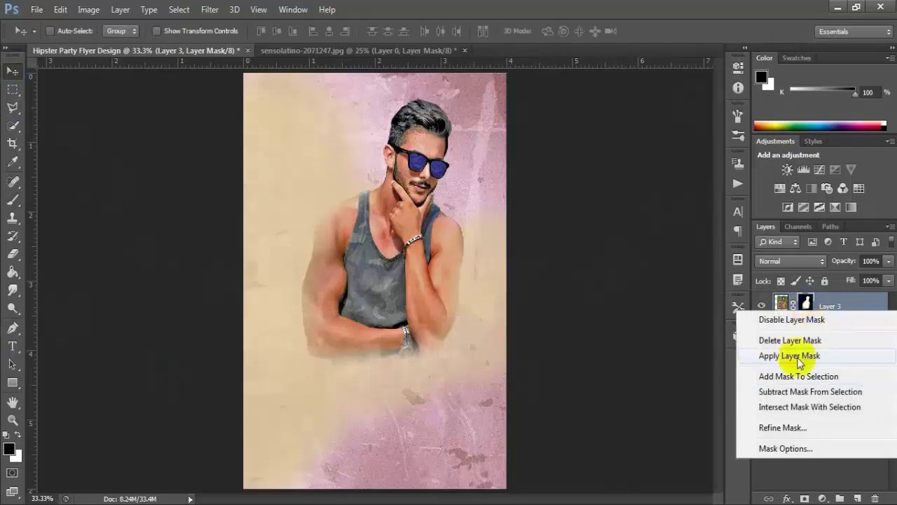
pyautogui.click(836, 356)
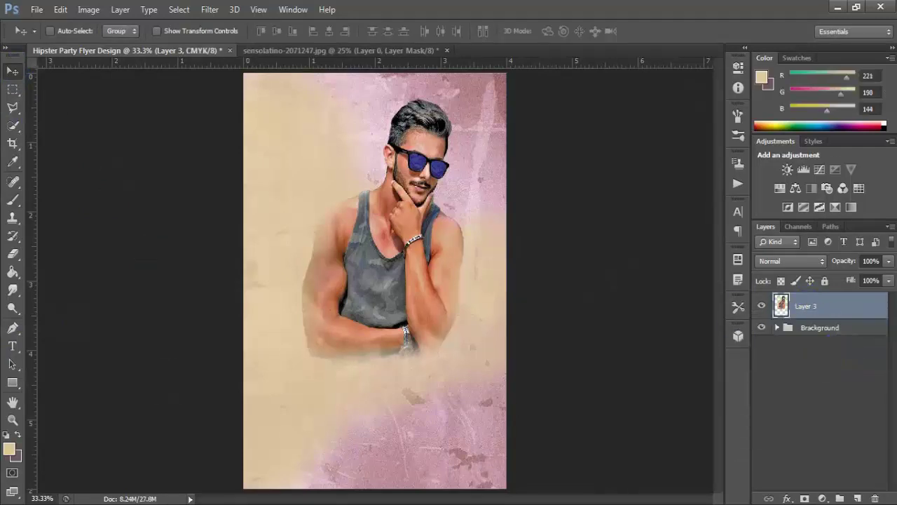
pyautogui.click(830, 310)
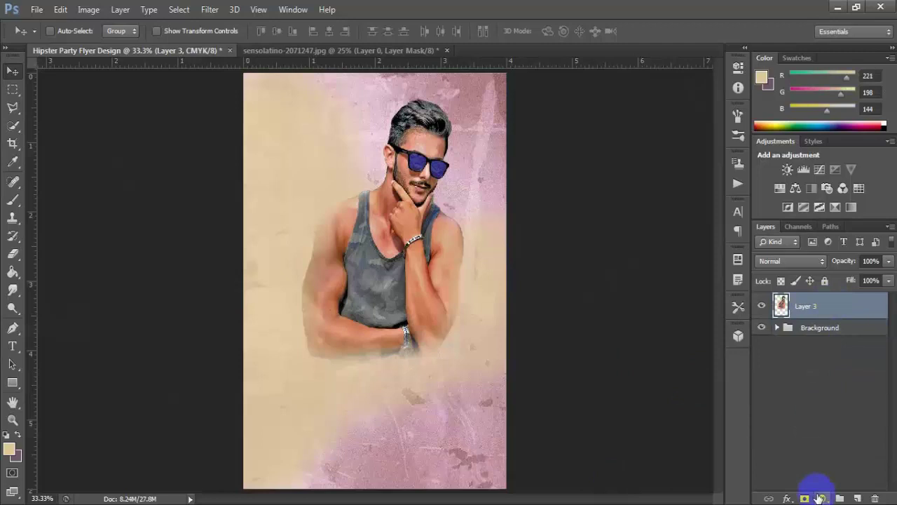
pyautogui.click(823, 498)
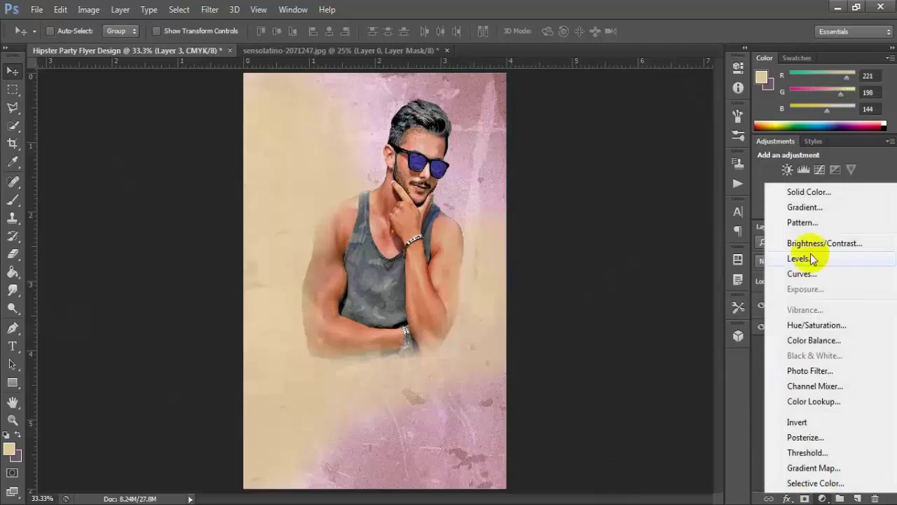
# Add a Selective Color layer clipped to Layer 3, cutting Neutrals cyan, magenta, yellow and Black -23
pyautogui.click(868, 485)
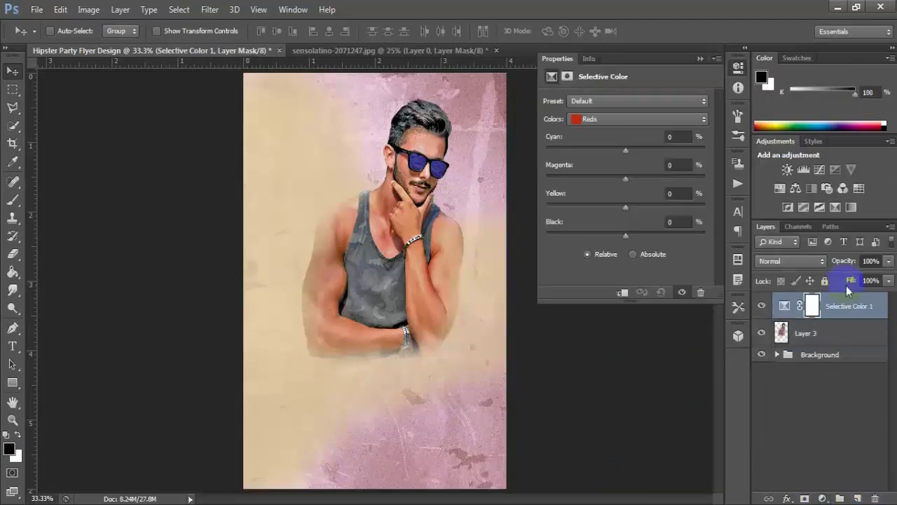
pyautogui.click(623, 294)
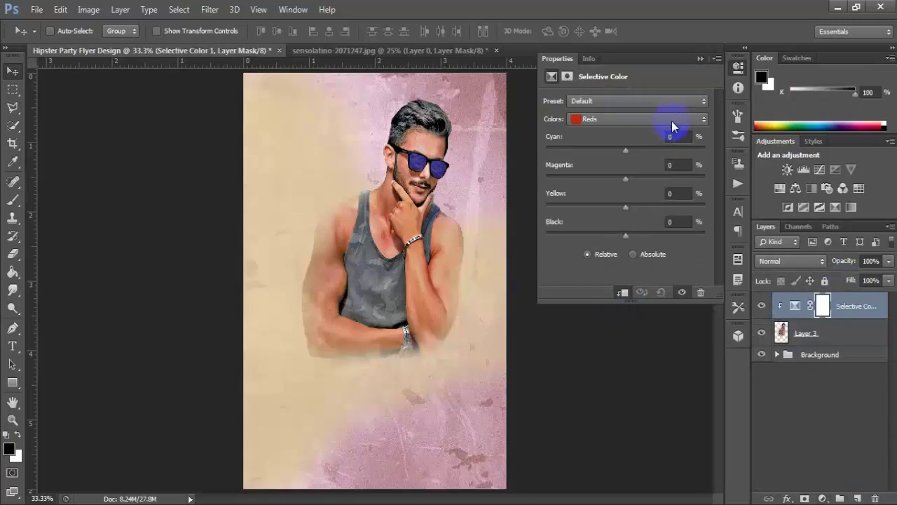
pyautogui.click(671, 121)
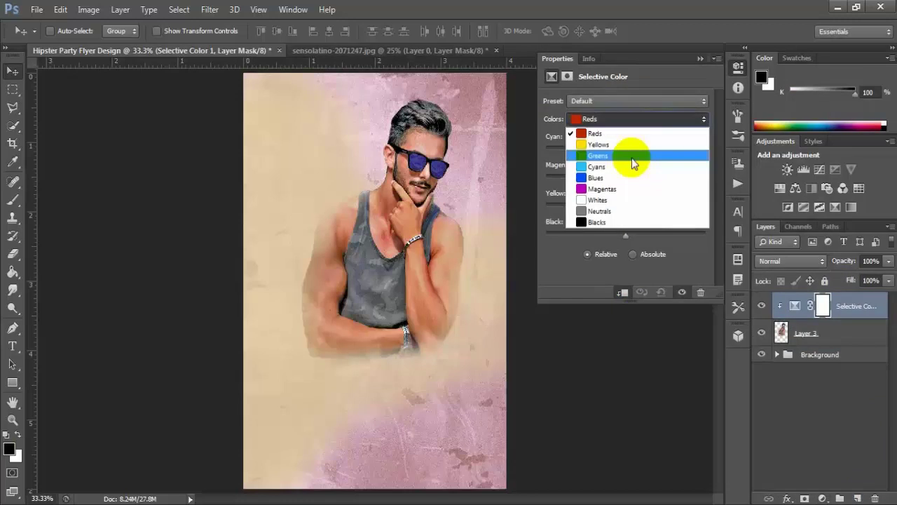
pyautogui.click(638, 210)
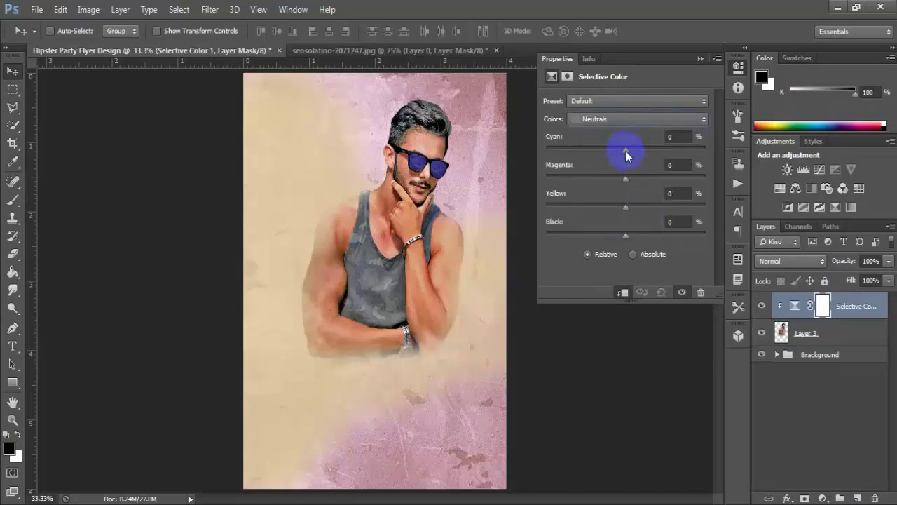
pyautogui.moveTo(626, 152); pyautogui.dragTo(566, 145)
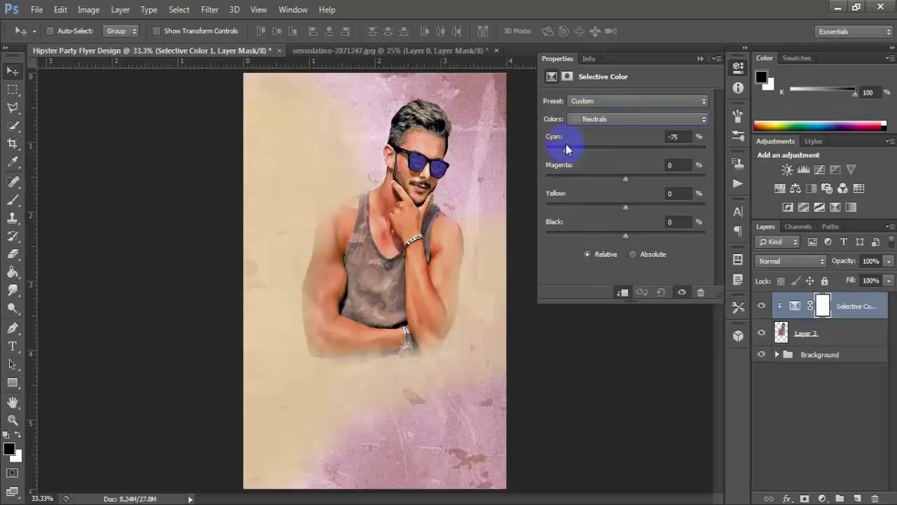
pyautogui.doubleClick(676, 136)
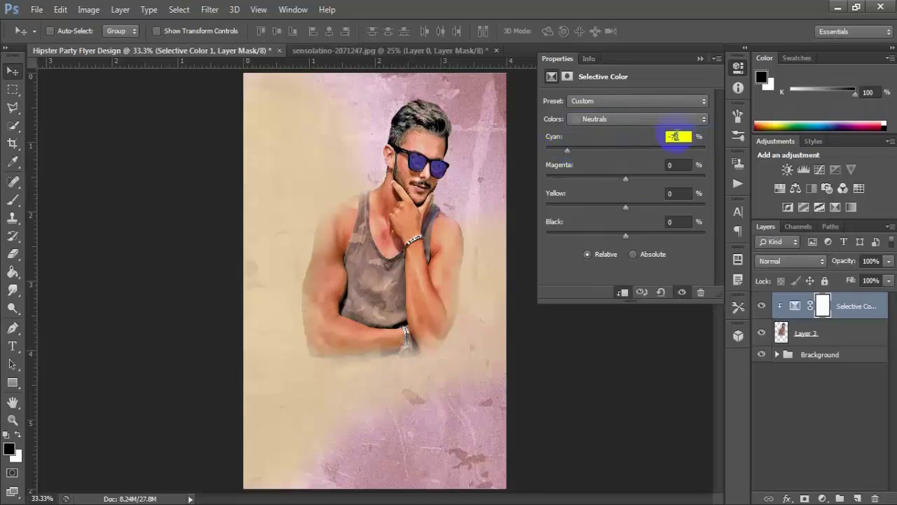
pyautogui.write('6')
pyautogui.click(685, 165)
pyautogui.write('-4')
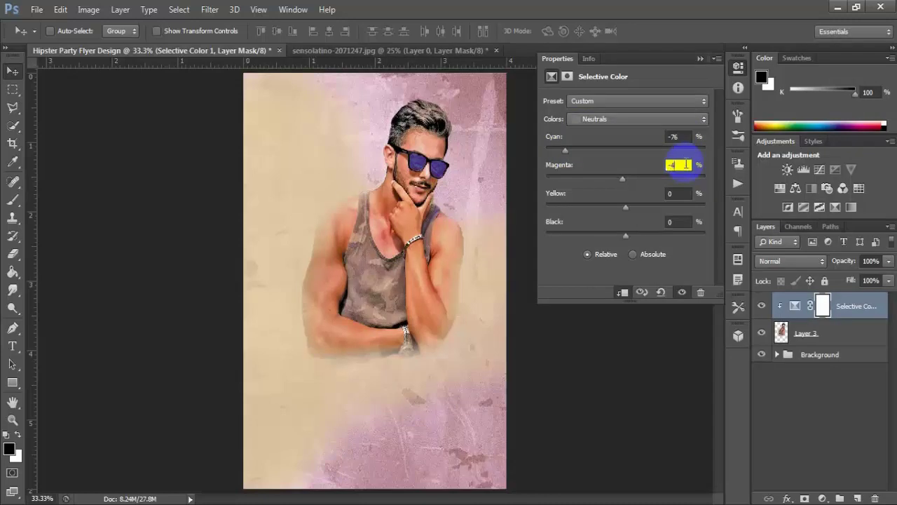
pyautogui.write('7')
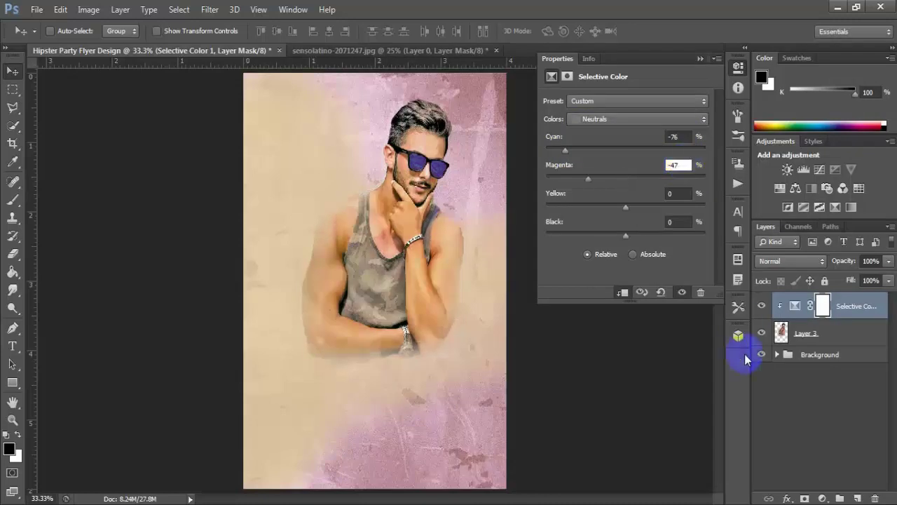
pyautogui.click(673, 194)
pyautogui.write('-14')
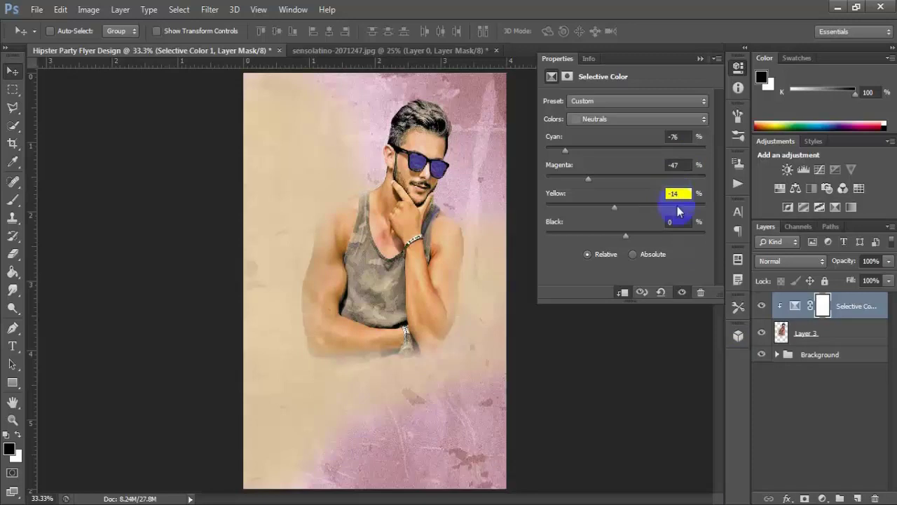
pyautogui.click(675, 222)
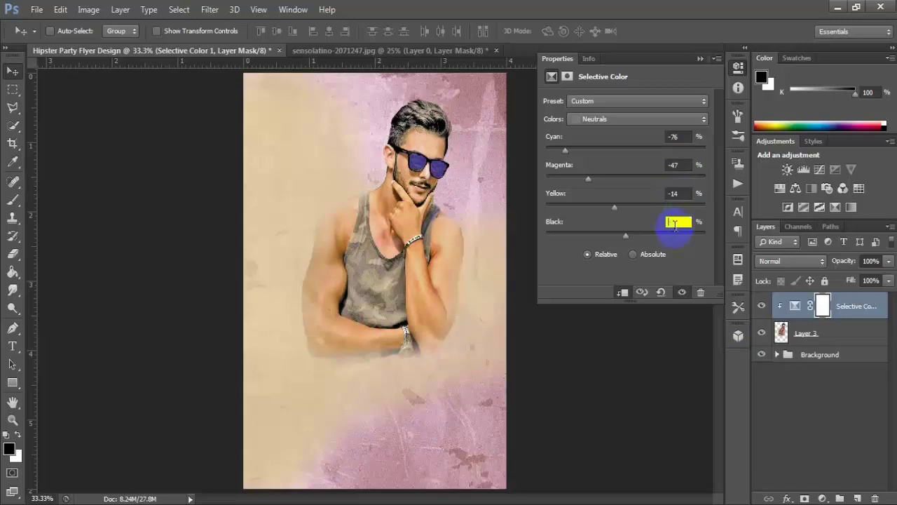
pyautogui.write('-23')
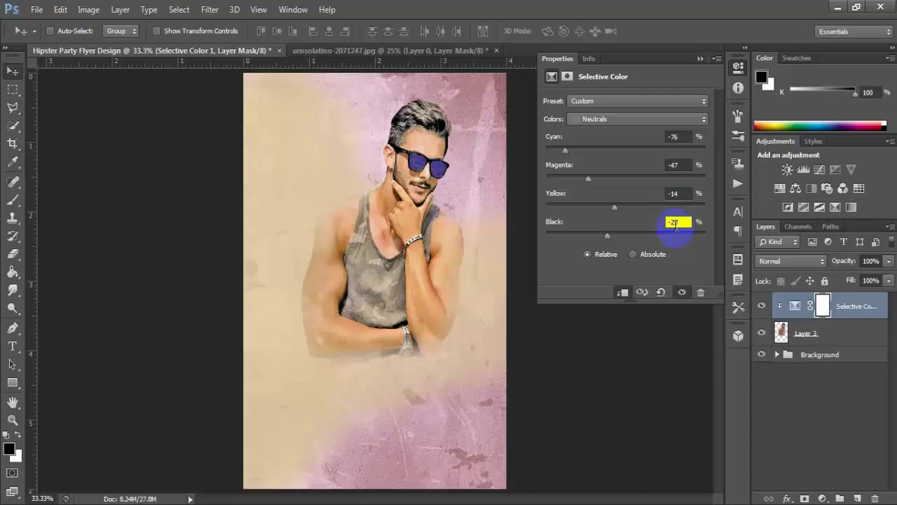
# Fine-tune the Neutrals to Cyan -57, Yellow -16 and Magenta -36
pyautogui.moveTo(565, 150); pyautogui.dragTo(582, 152)
pyautogui.moveTo(609, 206); pyautogui.dragTo(613, 206)
pyautogui.click(589, 179)
pyautogui.moveTo(589, 179); pyautogui.dragTo(597, 179)
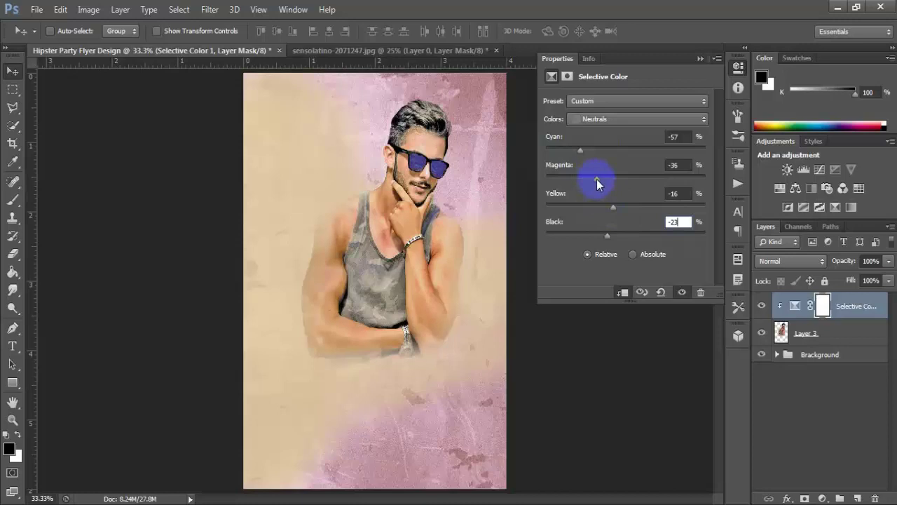
# Set Selective Color Blacks to Cyan -53, Magenta -47, Black -30 and close Properties
pyautogui.click(674, 119)
pyautogui.click(618, 223)
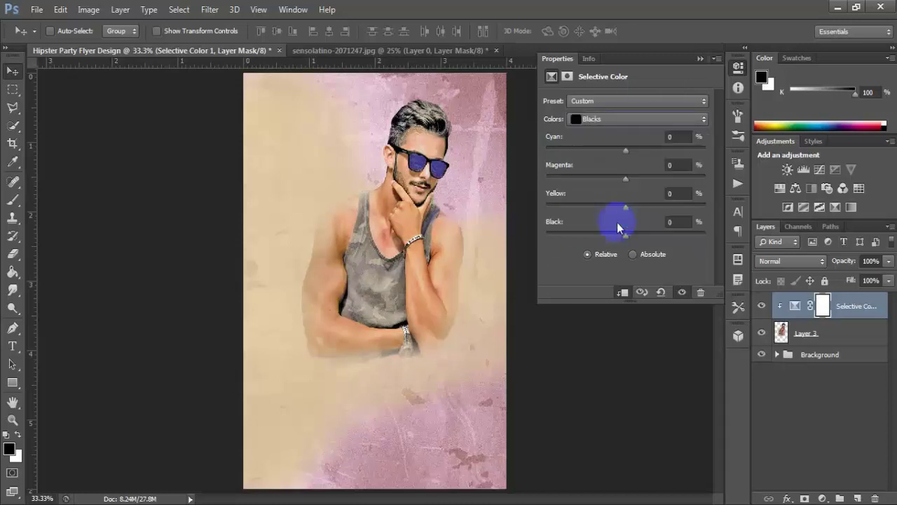
pyautogui.click(684, 136)
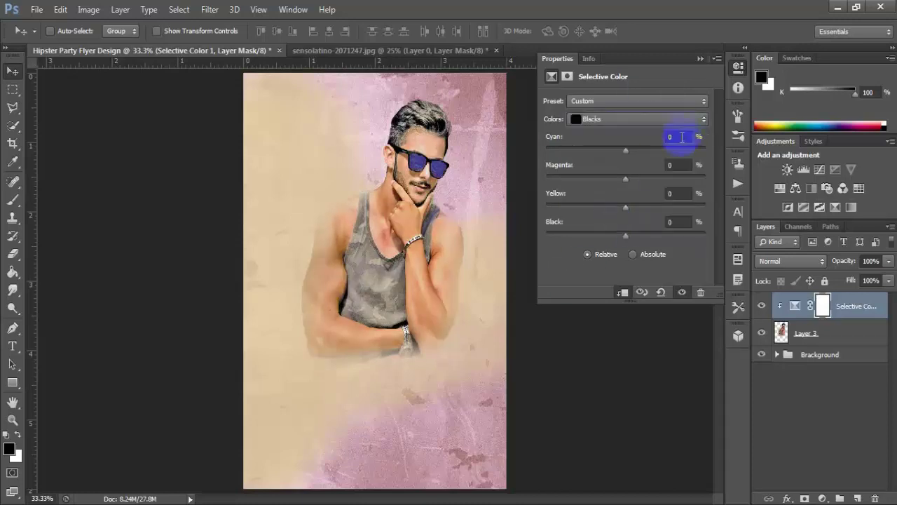
pyautogui.click(672, 137)
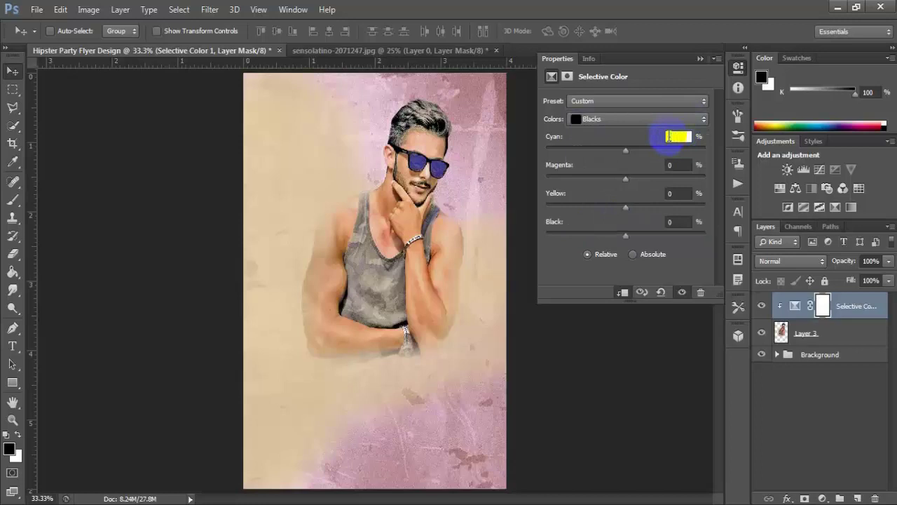
pyautogui.write('-53')
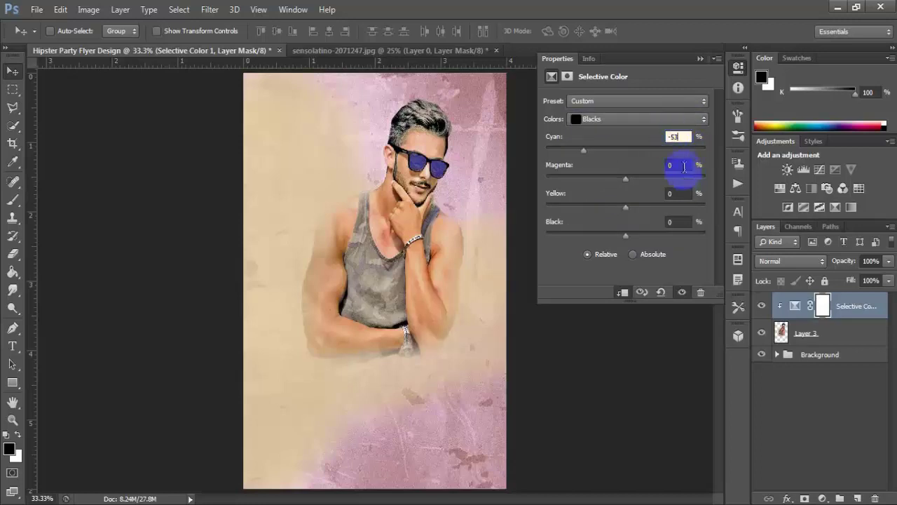
pyautogui.click(684, 166)
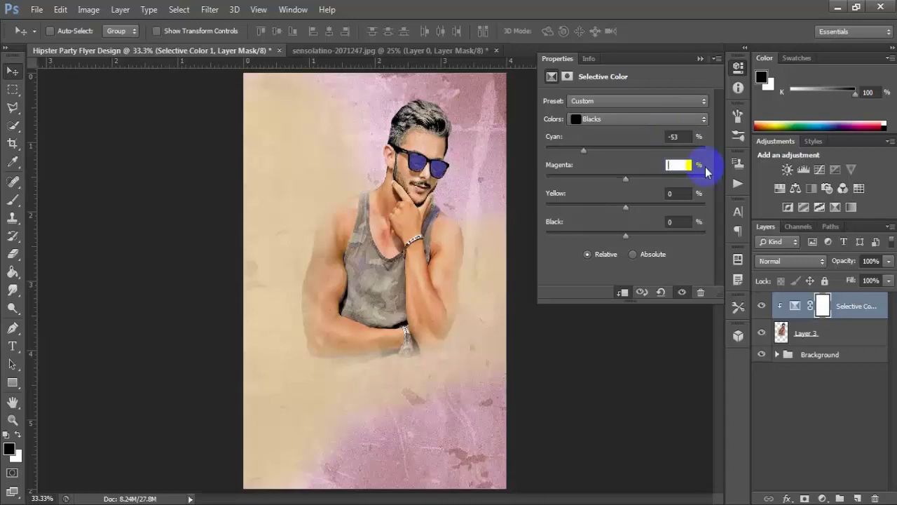
pyautogui.write('-47')
pyautogui.click(679, 221)
pyautogui.write('-')
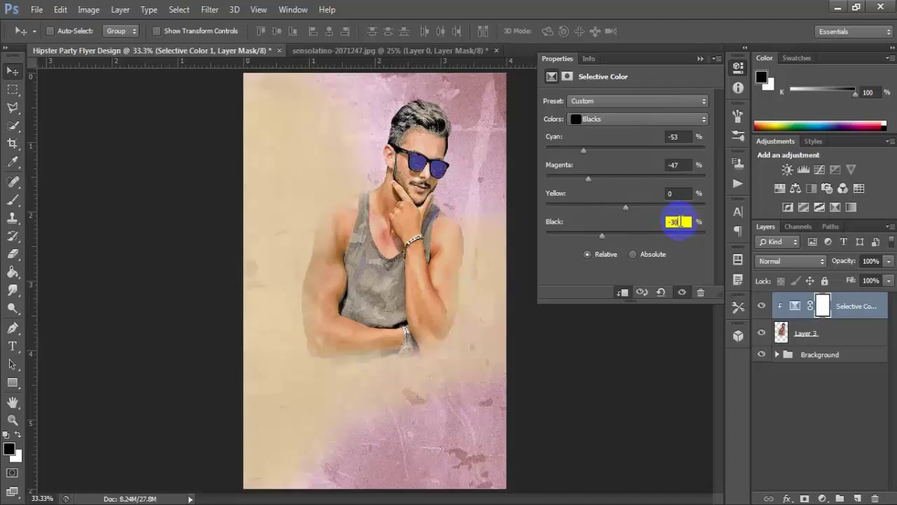
pyautogui.write('30')
pyautogui.click(699, 59)
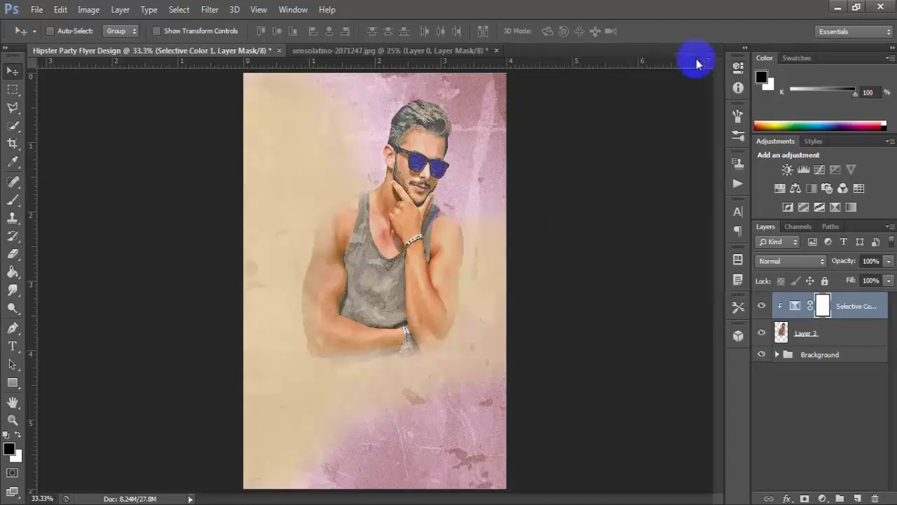
# Add a Color Balance layer clipped to the portrait, targeting its Shadows tone
pyautogui.click(822, 497)
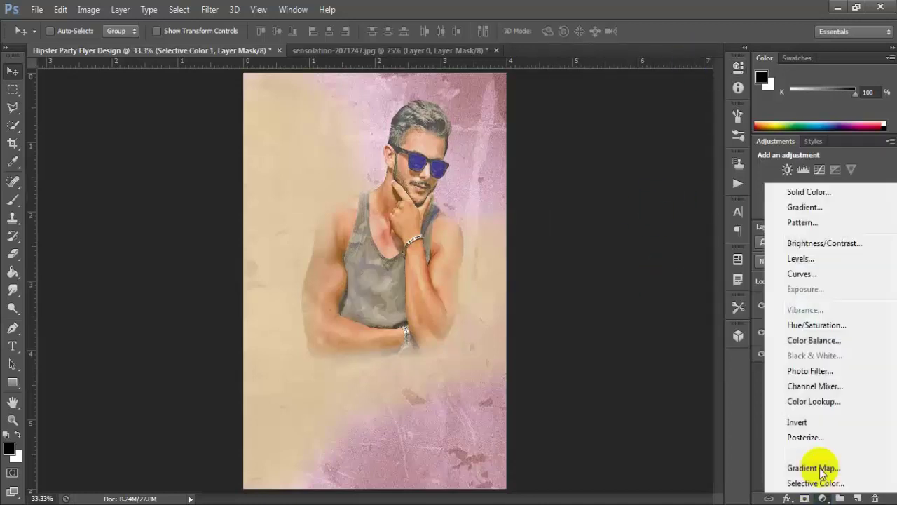
pyautogui.click(849, 341)
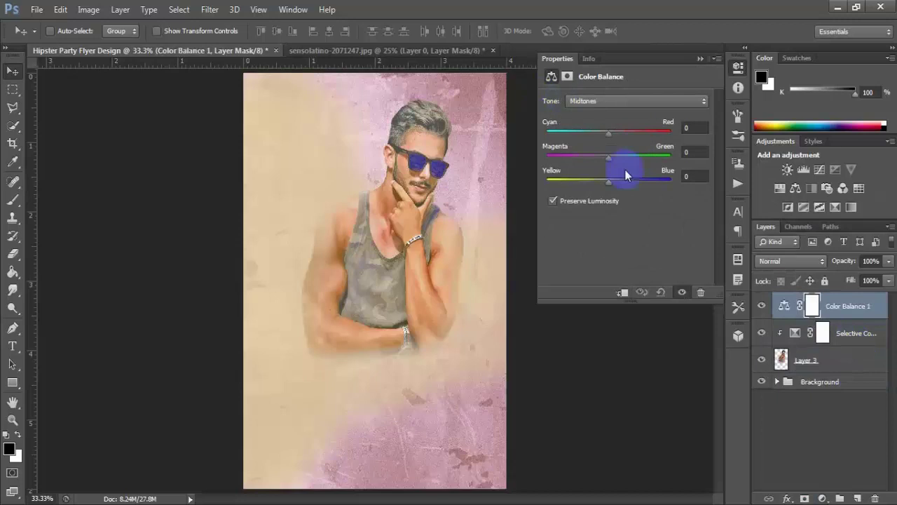
pyautogui.click(622, 291)
pyautogui.click(617, 100)
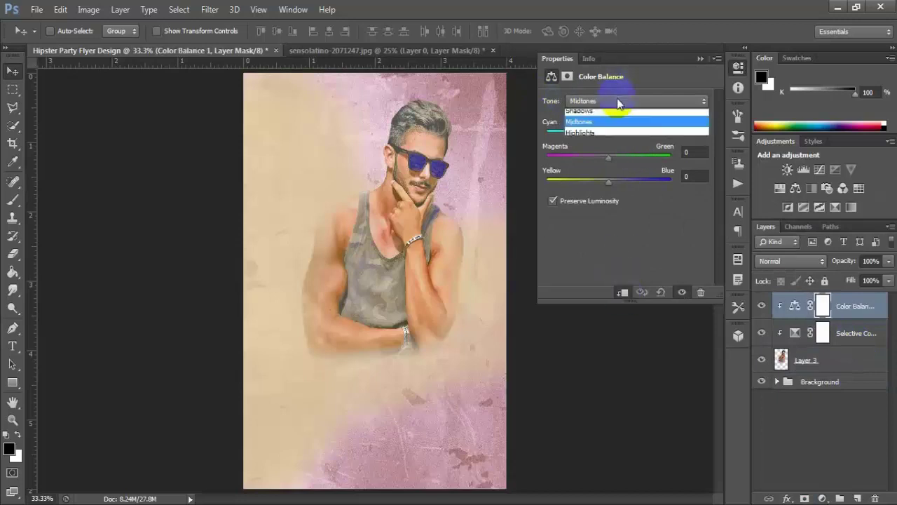
pyautogui.click(611, 116)
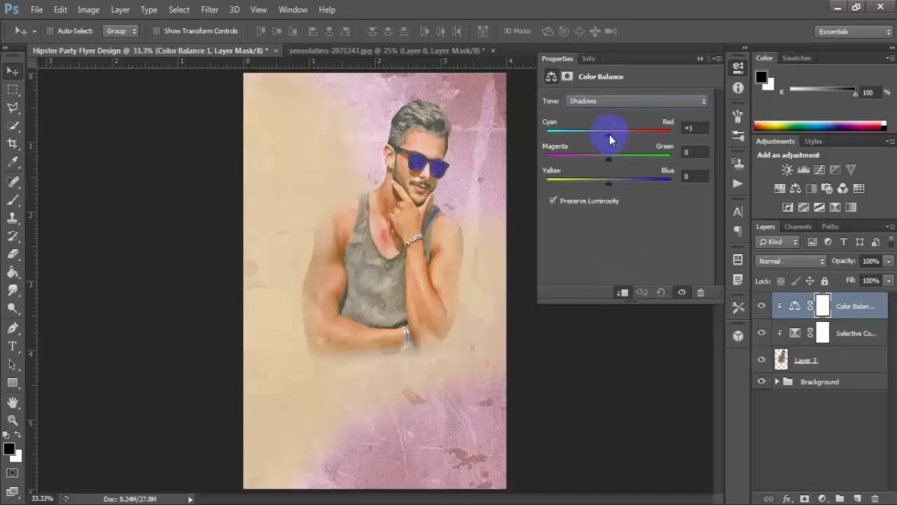
# Set the Shadows to Cyan -17, Magenta -1, Blue +45 and close Properties
pyautogui.moveTo(600, 135); pyautogui.dragTo(592, 132)
pyautogui.click(692, 128)
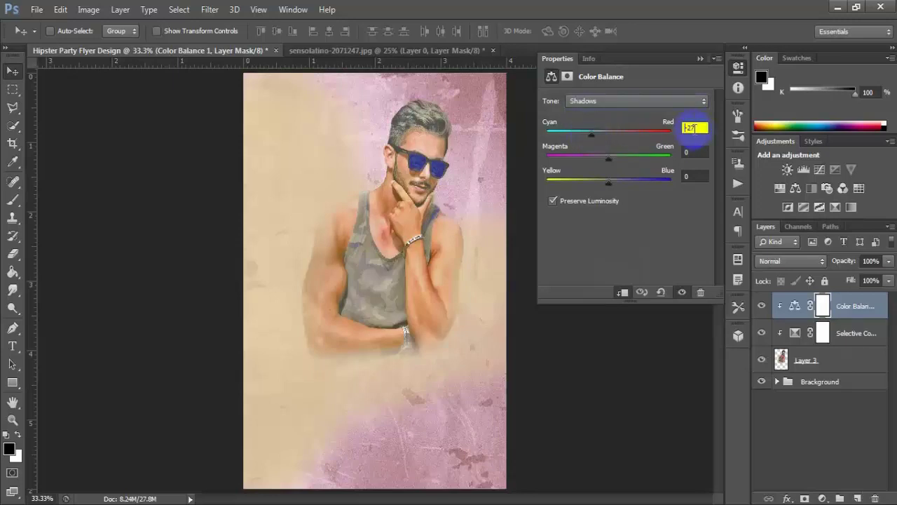
pyautogui.moveTo(689, 127); pyautogui.dragTo(700, 127)
pyautogui.write('-30')
pyautogui.click(694, 153)
pyautogui.write('-2')
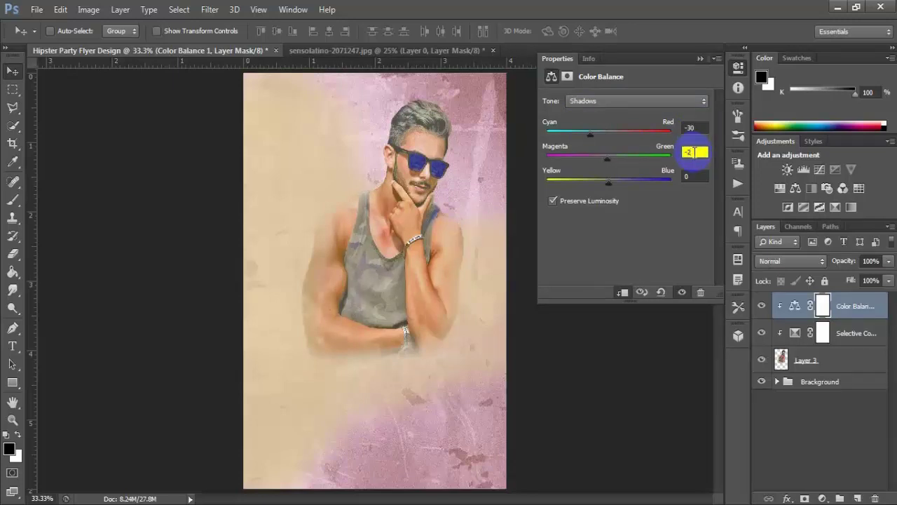
pyautogui.write('6')
pyautogui.click(696, 176)
pyautogui.write('+')
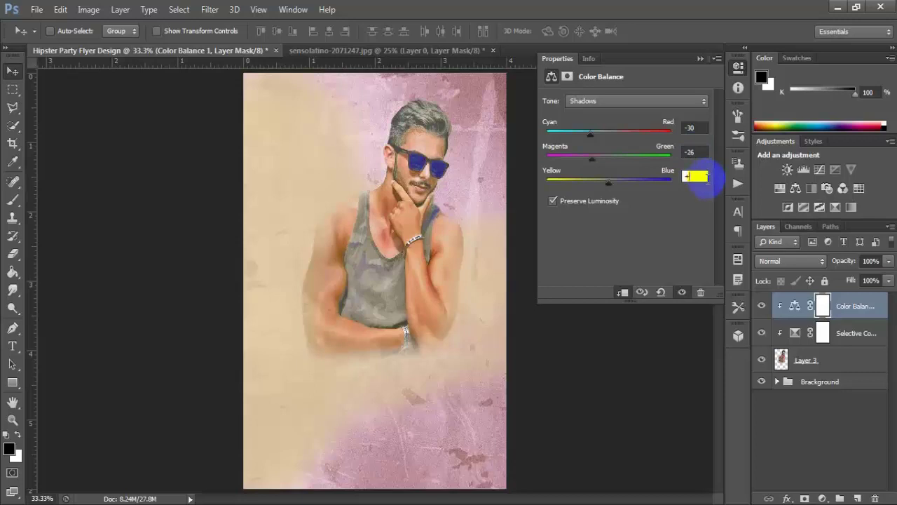
pyautogui.write('48')
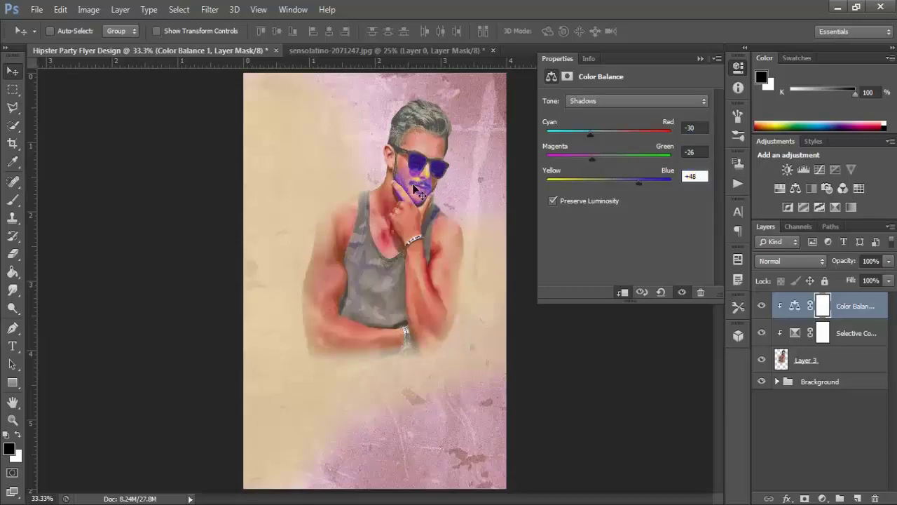
pyautogui.moveTo(639, 182)
pyautogui.mouseDown()
pyautogui.moveTo(598, 180)
pyautogui.moveTo(635, 175)
pyautogui.moveTo(605, 160)
pyautogui.moveTo(598, 135)
pyautogui.mouseUp()
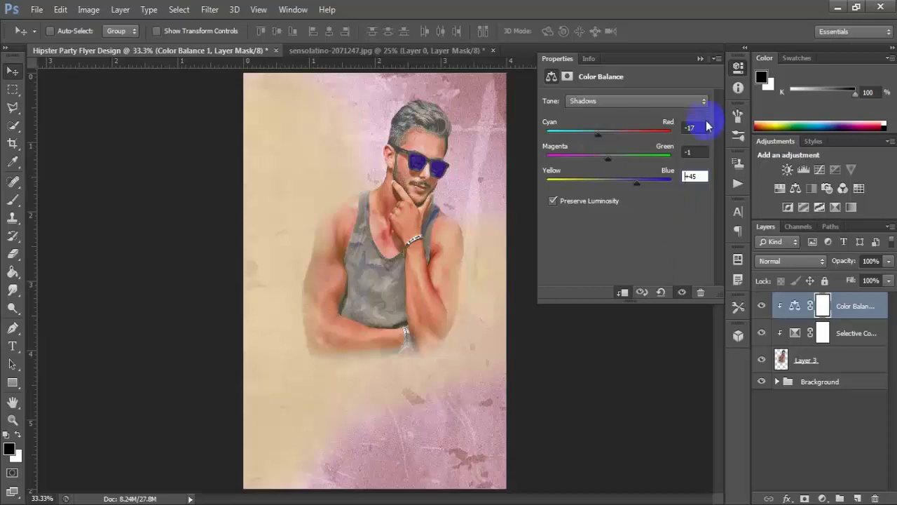
pyautogui.click(698, 62)
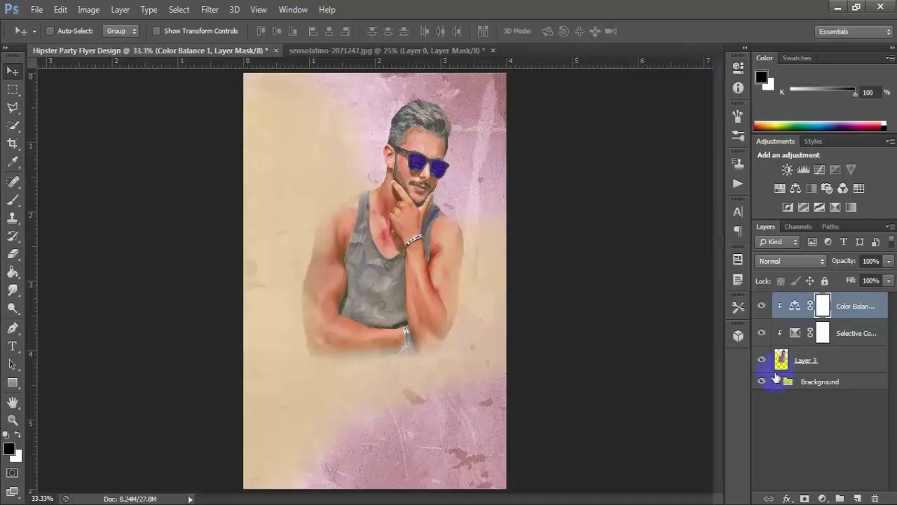
# Add a new layer above the Background group and set the foreground colour to #634857
pyautogui.click(827, 384)
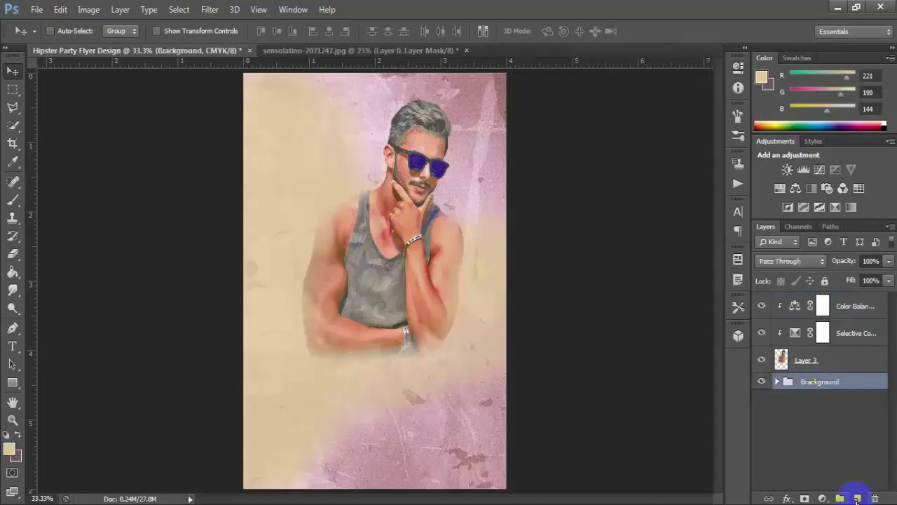
pyautogui.click(856, 498)
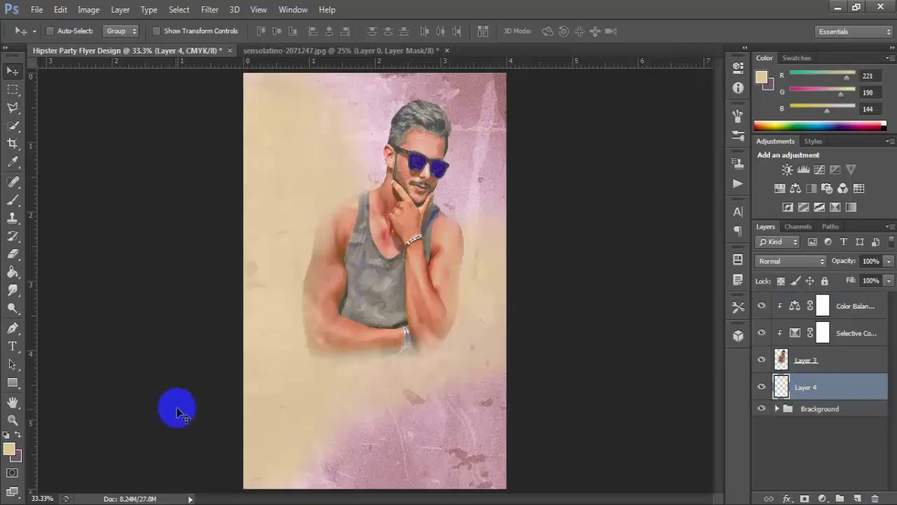
pyautogui.click(11, 449)
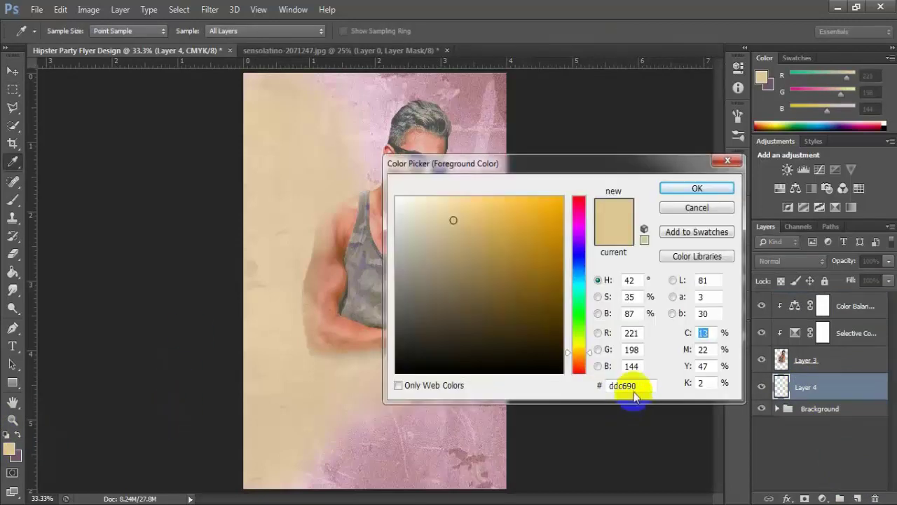
pyautogui.moveTo(623, 386); pyautogui.dragTo(594, 387)
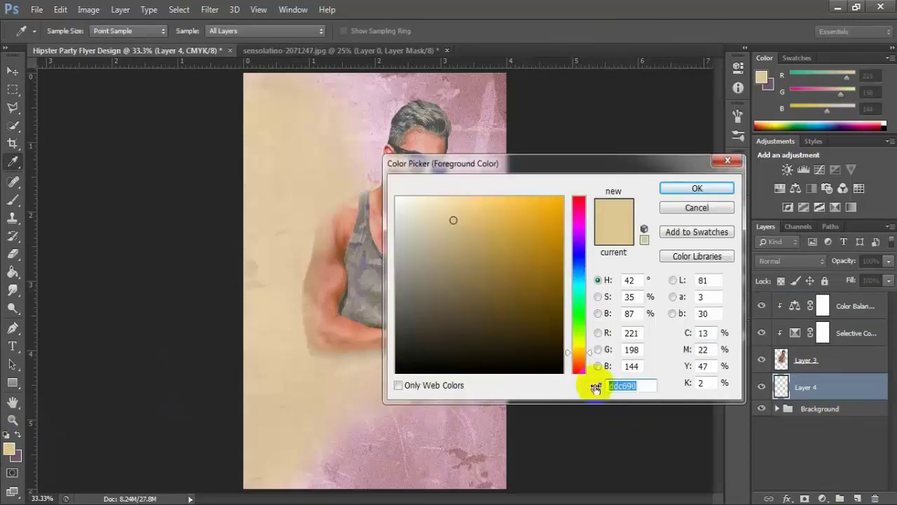
pyautogui.write('63')
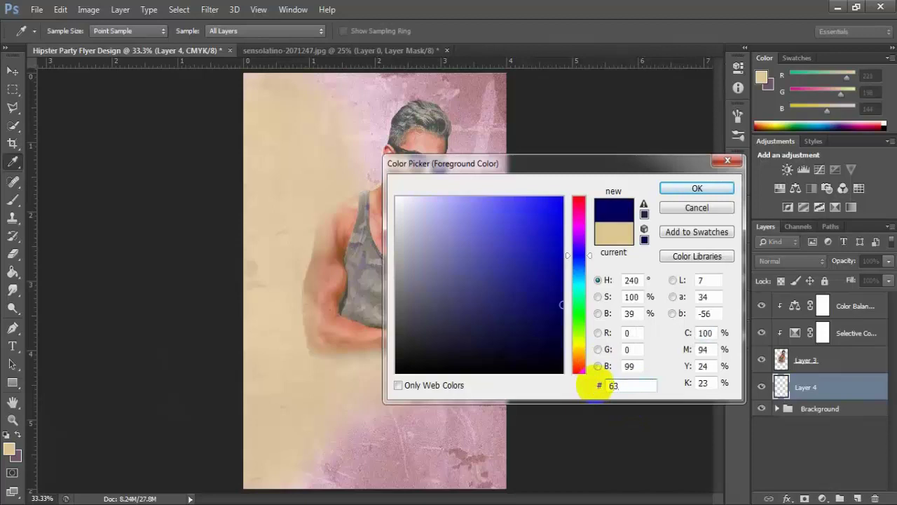
pyautogui.write('485')
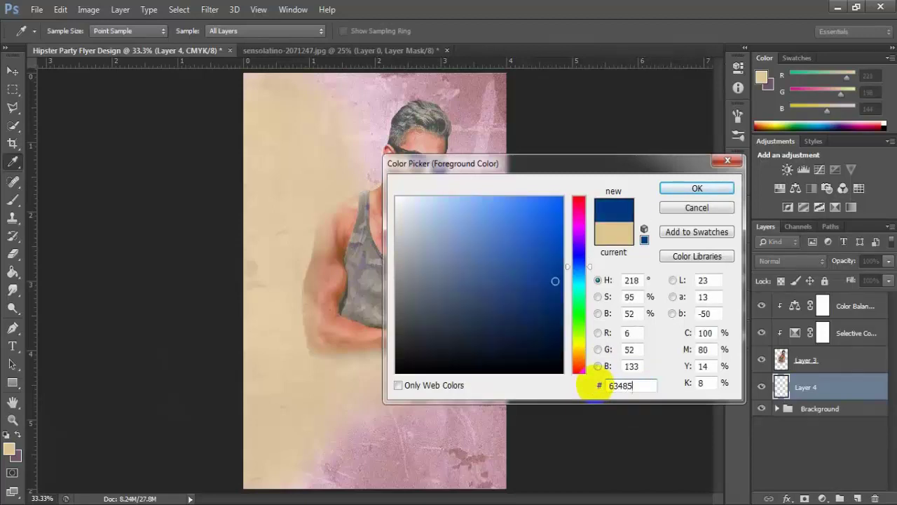
pyautogui.write('7')
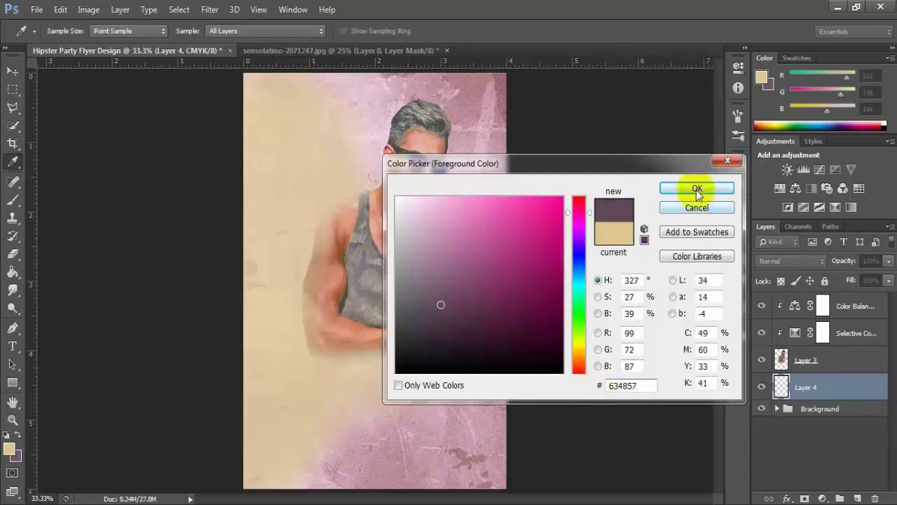
pyautogui.click(697, 190)
# Choose the Brush tool with the 2320 textured stroke preset
pyautogui.click(12, 200)
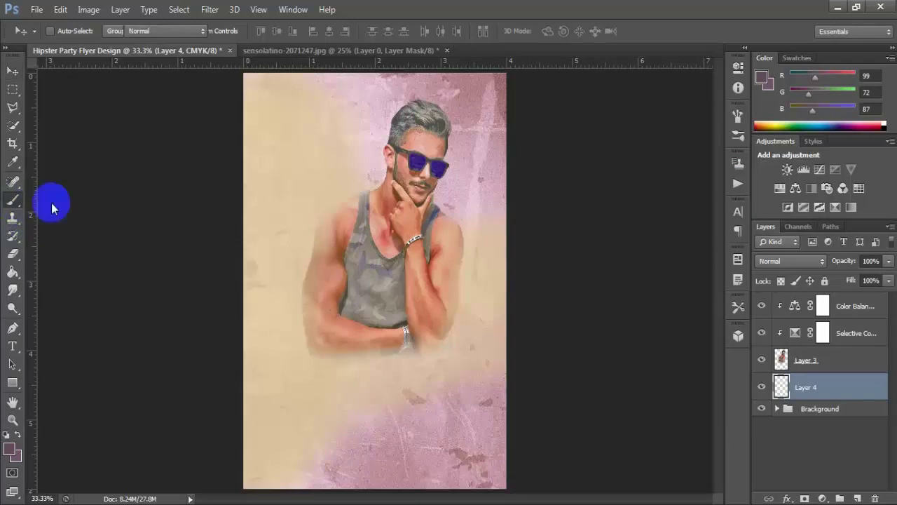
pyautogui.rightClick(13, 200)
pyautogui.click(46, 194)
pyautogui.click(68, 31)
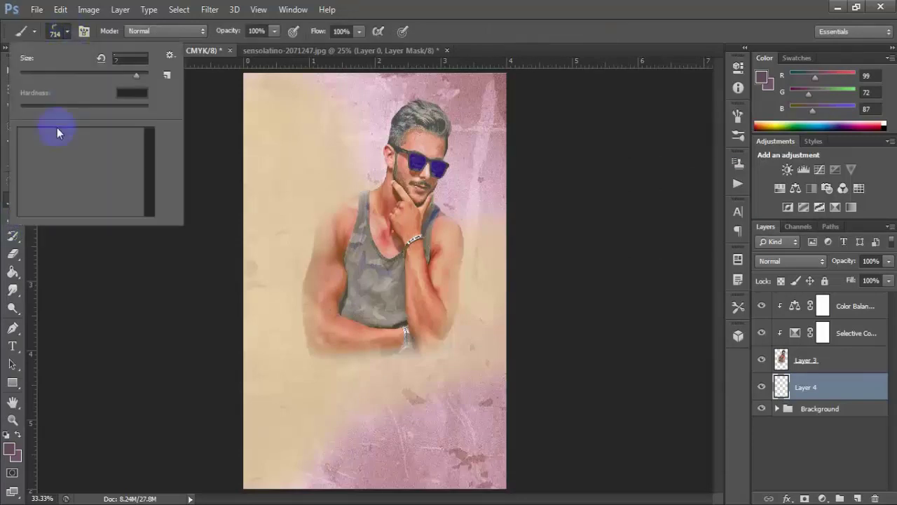
pyautogui.click(28, 153)
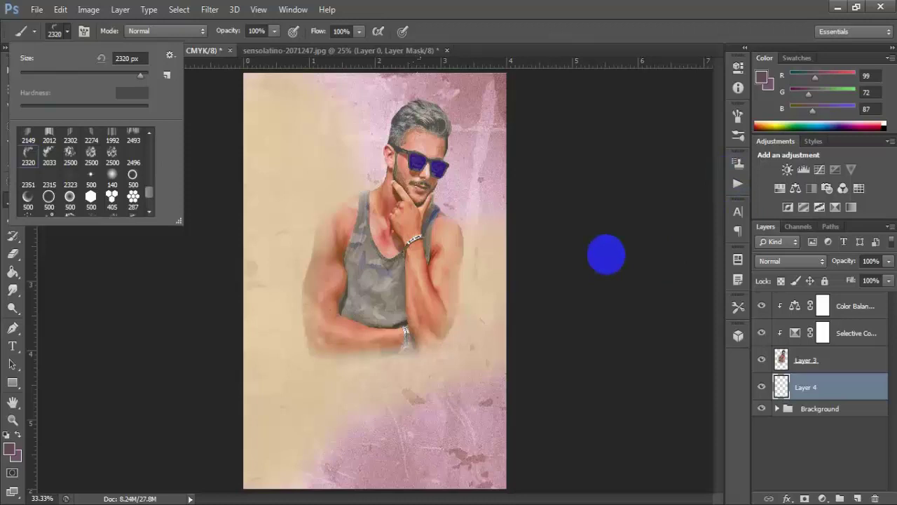
pyautogui.click(699, 274)
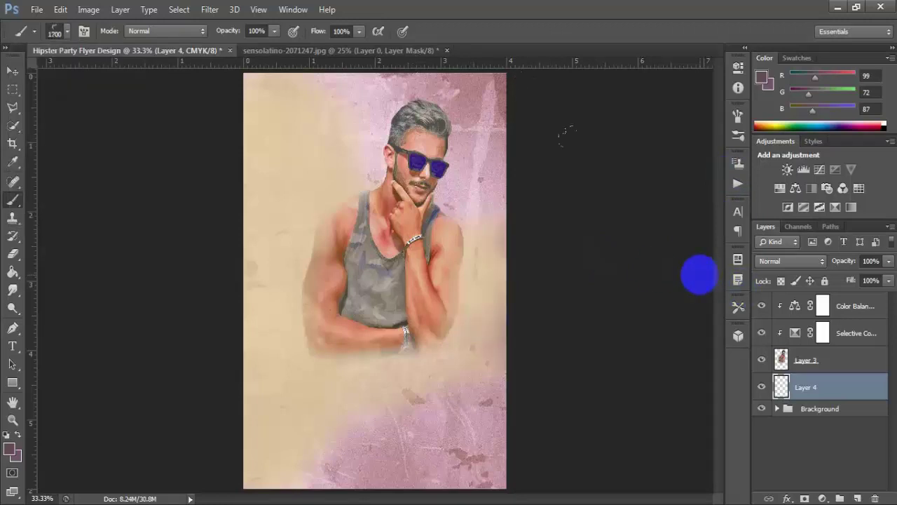
# Rotate the brush tip to 36° and paint purple strokes along the figure's left side
pyautogui.click(737, 116)
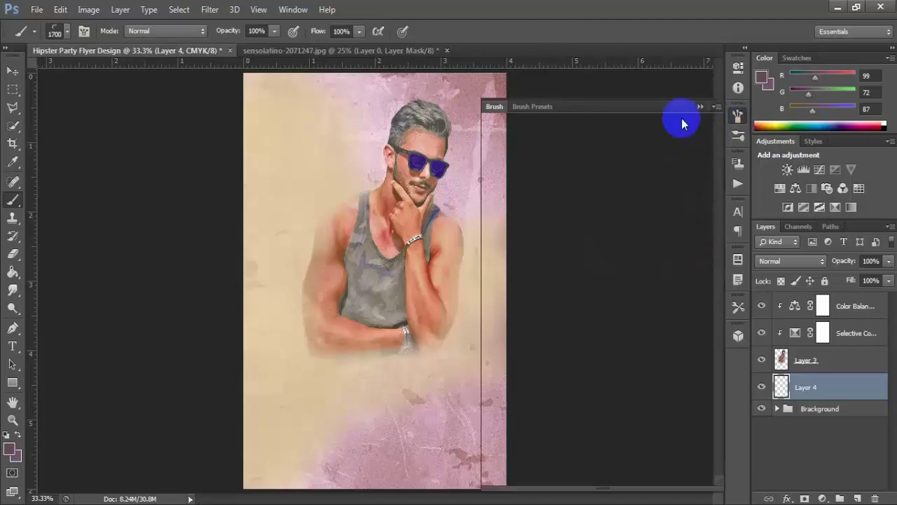
pyautogui.click(499, 105)
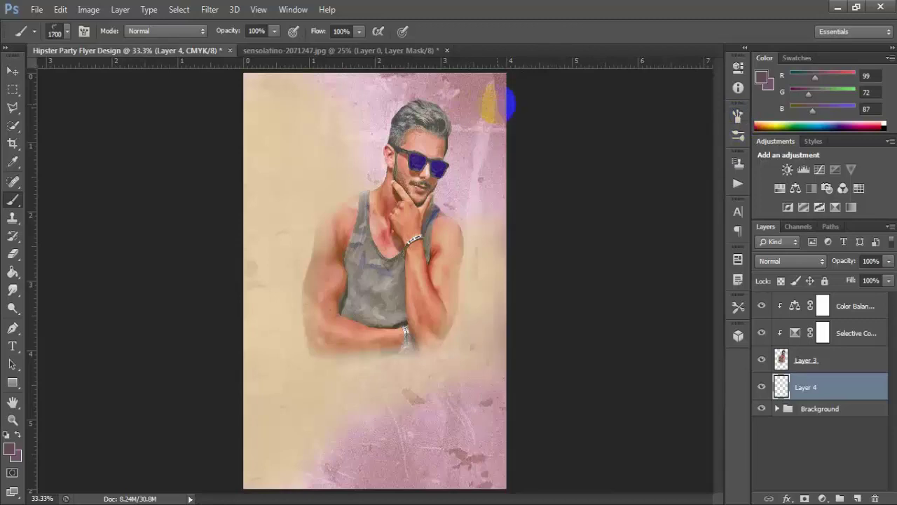
pyautogui.click(738, 119)
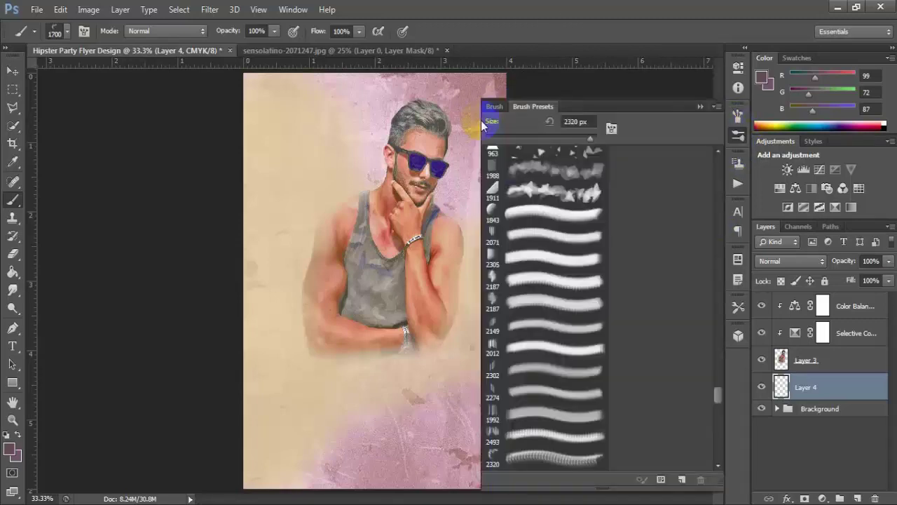
pyautogui.click(496, 106)
pyautogui.moveTo(673, 291); pyautogui.dragTo(711, 276)
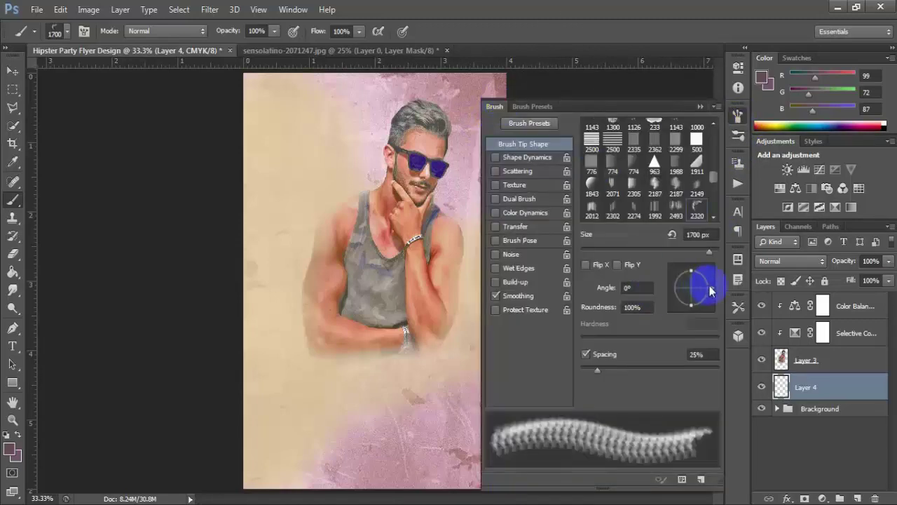
pyautogui.click(403, 263)
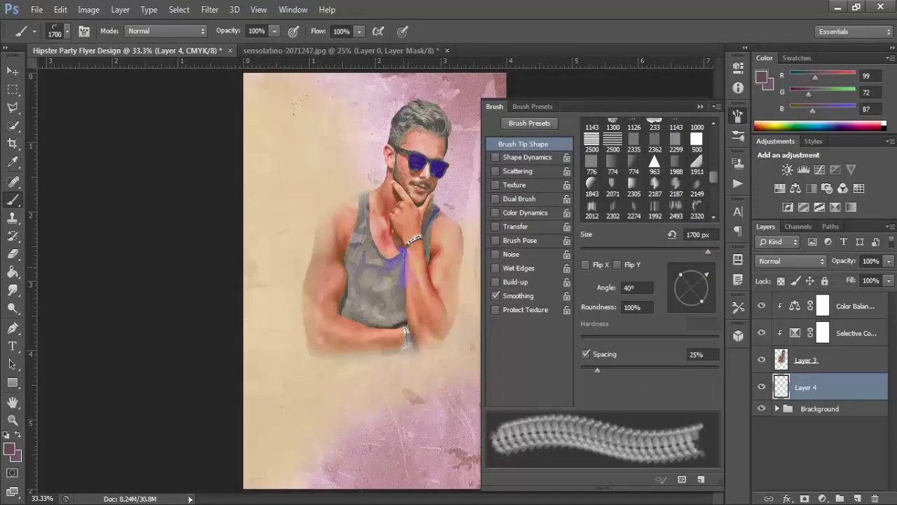
pyautogui.click(706, 277)
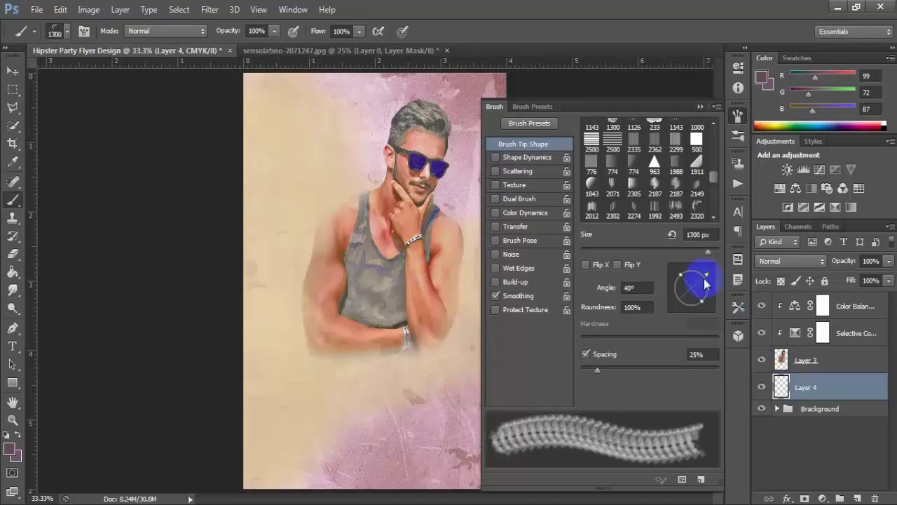
pyautogui.moveTo(709, 277); pyautogui.dragTo(710, 280)
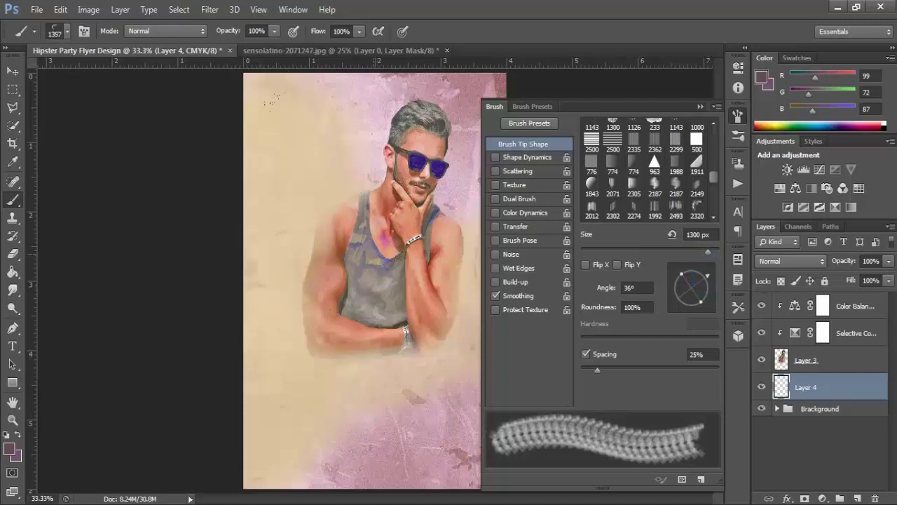
pyautogui.click(336, 248)
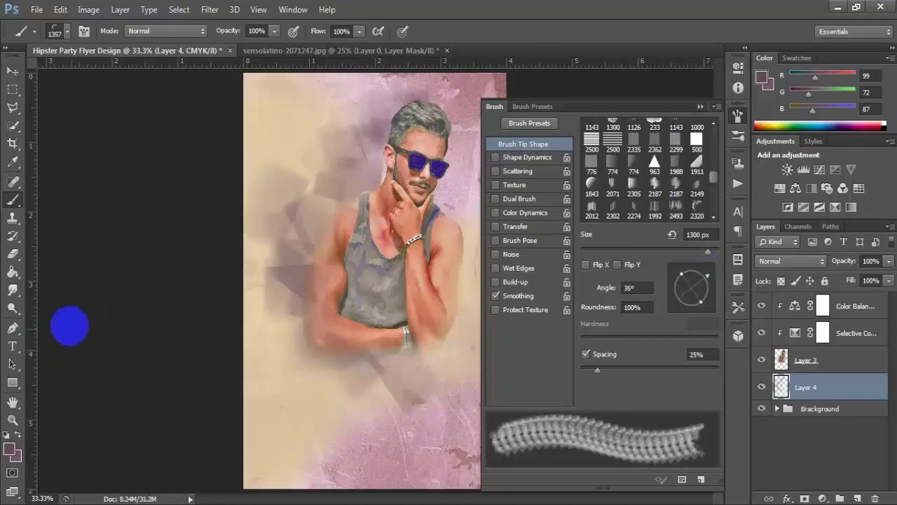
# Scale Layer 4's strokes to about 83.6%, shift them down-right, and stretch them to the page's left edge
pyautogui.hotkey('ctrl', 't')
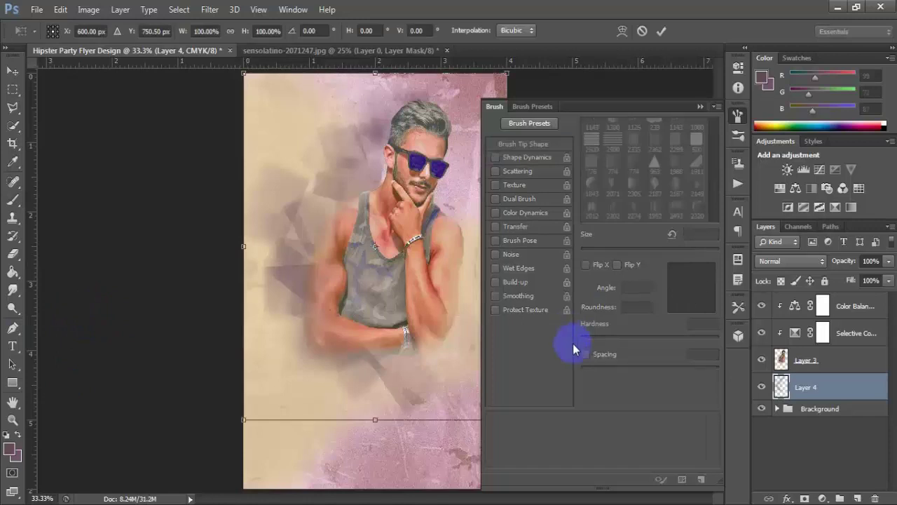
pyautogui.click(698, 107)
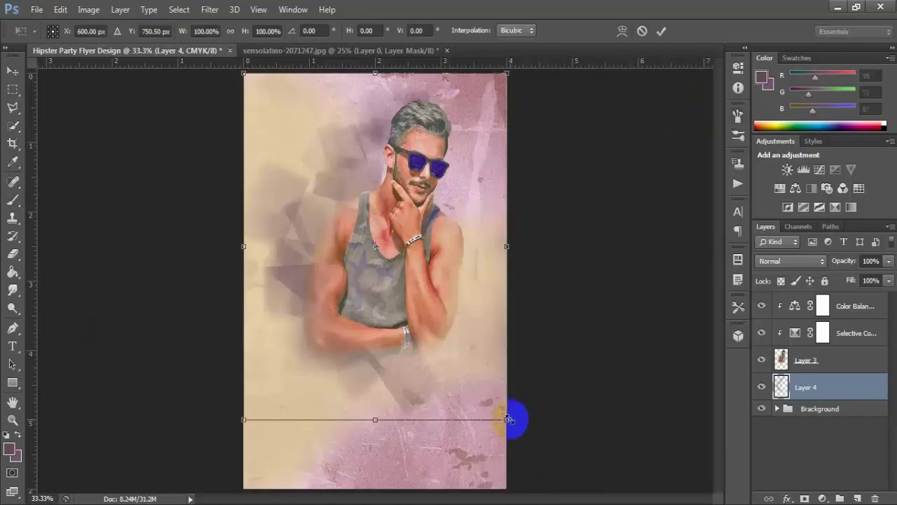
pyautogui.moveTo(507, 420); pyautogui.dragTo(465, 363)
pyautogui.moveTo(399, 290); pyautogui.dragTo(406, 324)
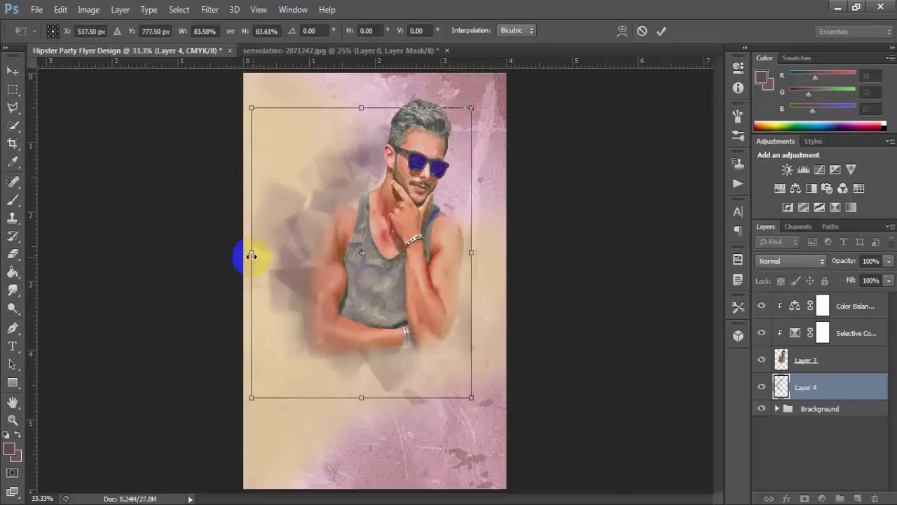
pyautogui.moveTo(251, 256); pyautogui.dragTo(249, 255)
pyautogui.press('Return')
pyautogui.press('b')
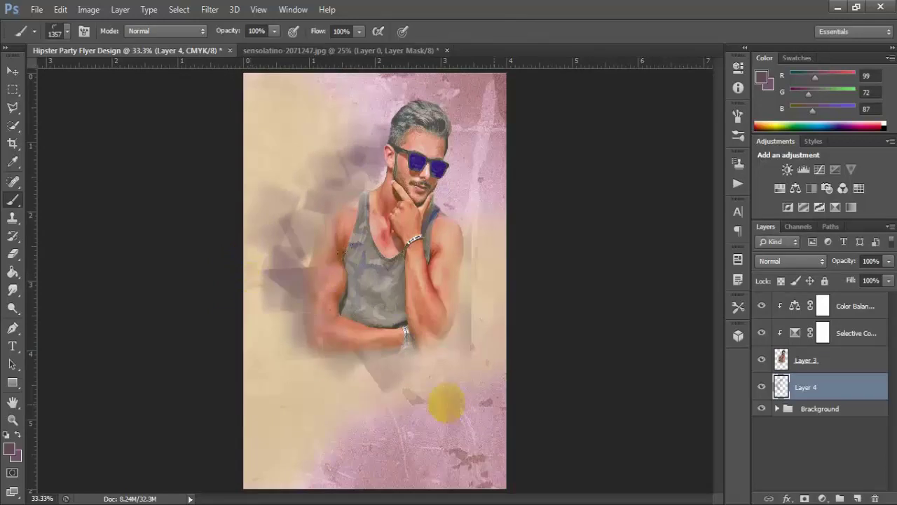
# Duplicate Layer 4, set the copy to Overlay blend mode, and add an empty Layer 5
pyautogui.hotkey('ctrl', 'j')
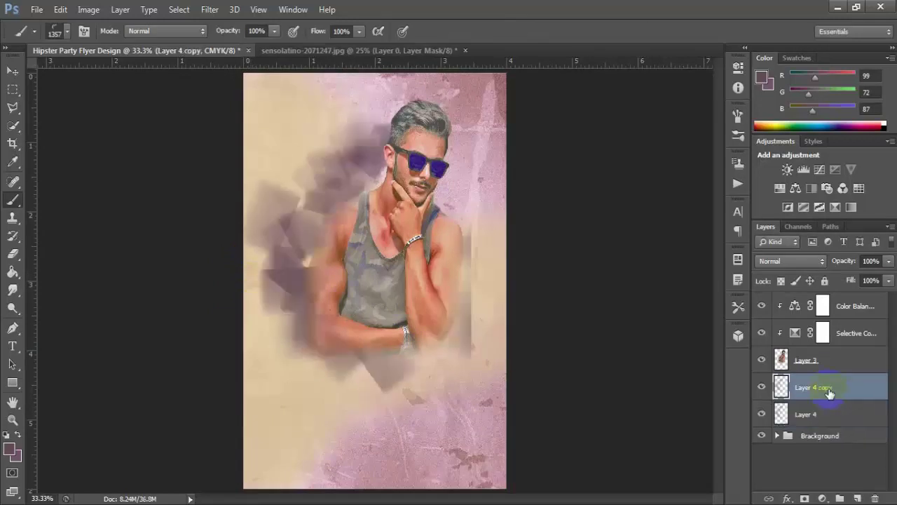
pyautogui.click(803, 260)
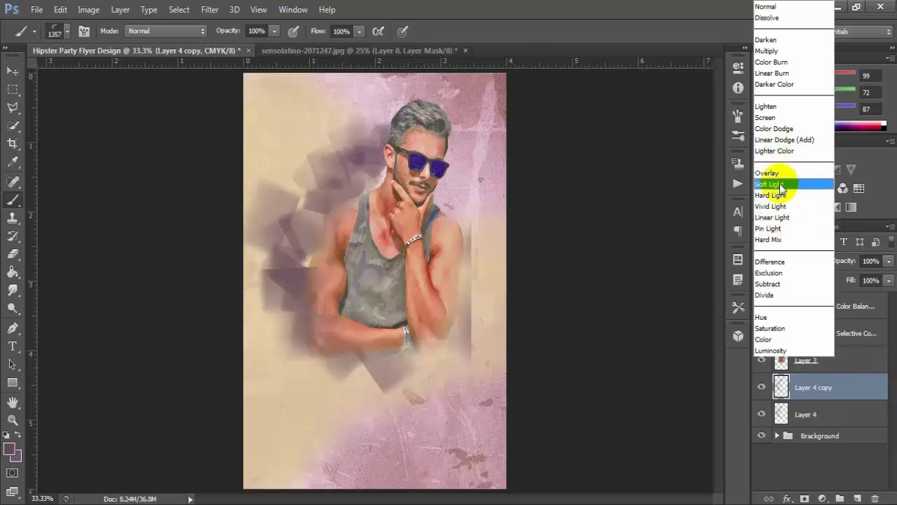
pyautogui.click(794, 175)
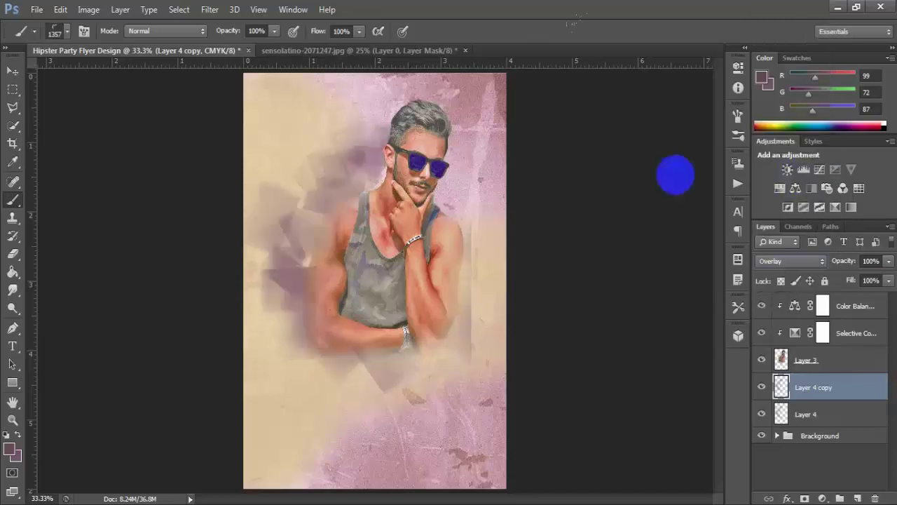
pyautogui.click(857, 498)
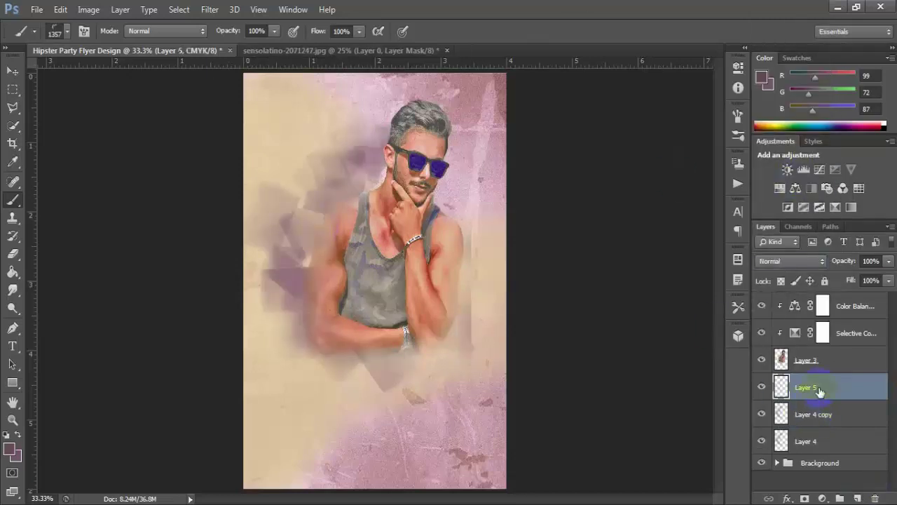
# Set the foreground colour to orange #f8b04e
pyautogui.click(12, 452)
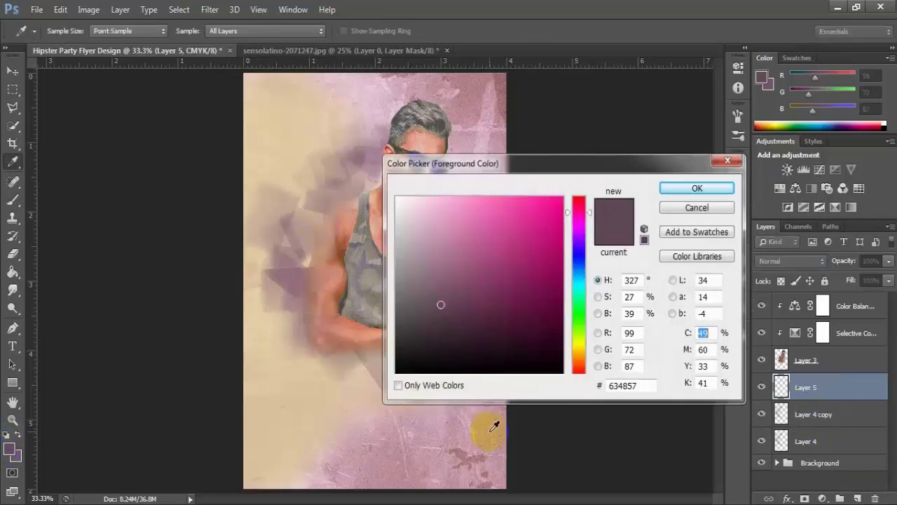
pyautogui.click(631, 386)
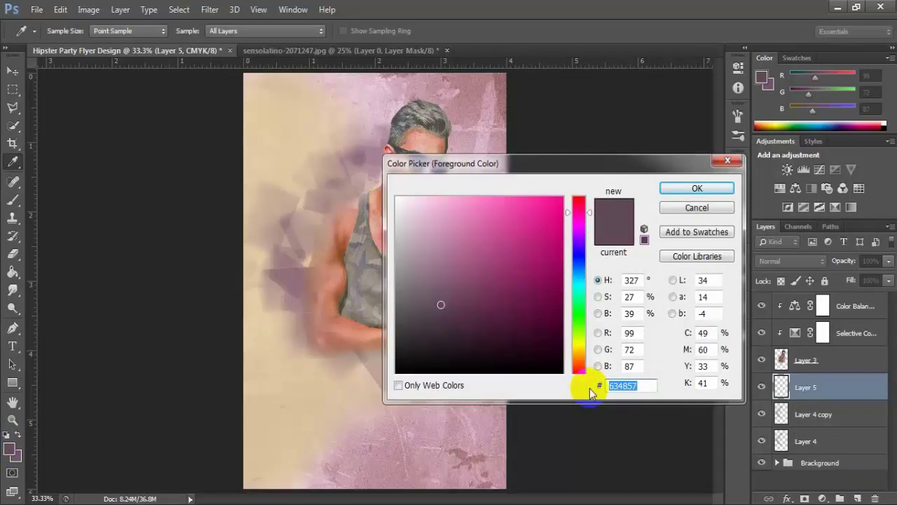
pyautogui.write('f8')
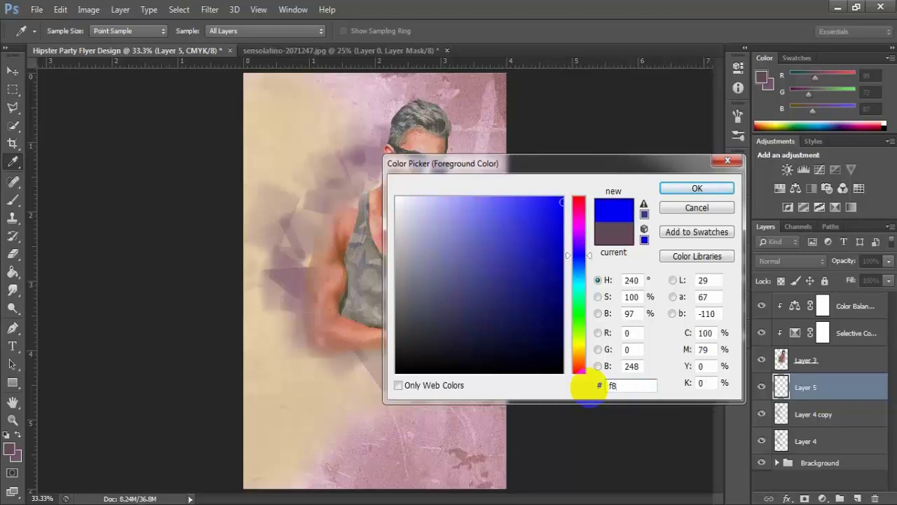
pyautogui.write('b')
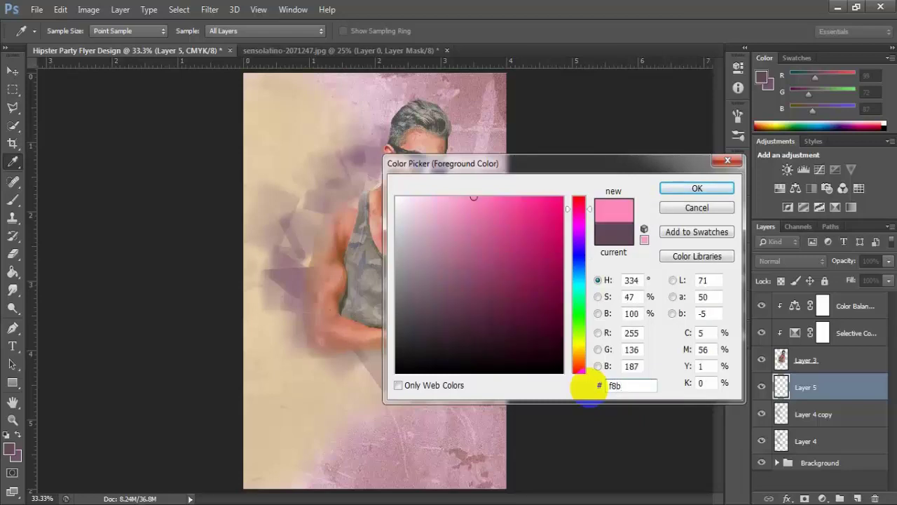
pyautogui.write('04e')
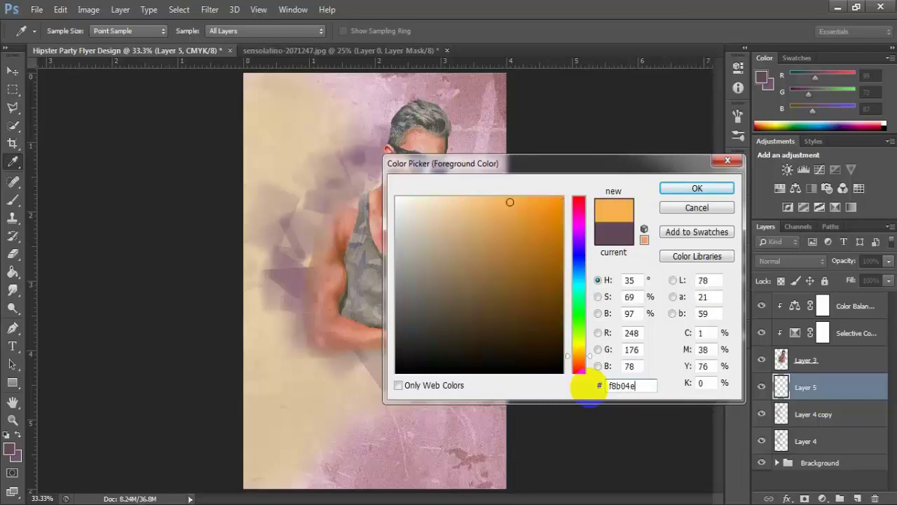
pyautogui.click(696, 189)
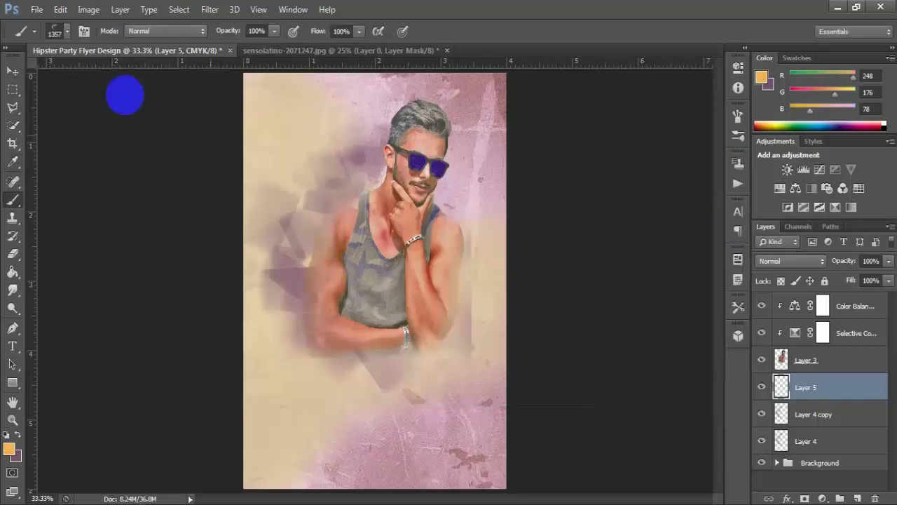
# Paint orange strokes on Layer 5 with a textured brush and blend them in Soft Light
pyautogui.rightClick(40, 204)
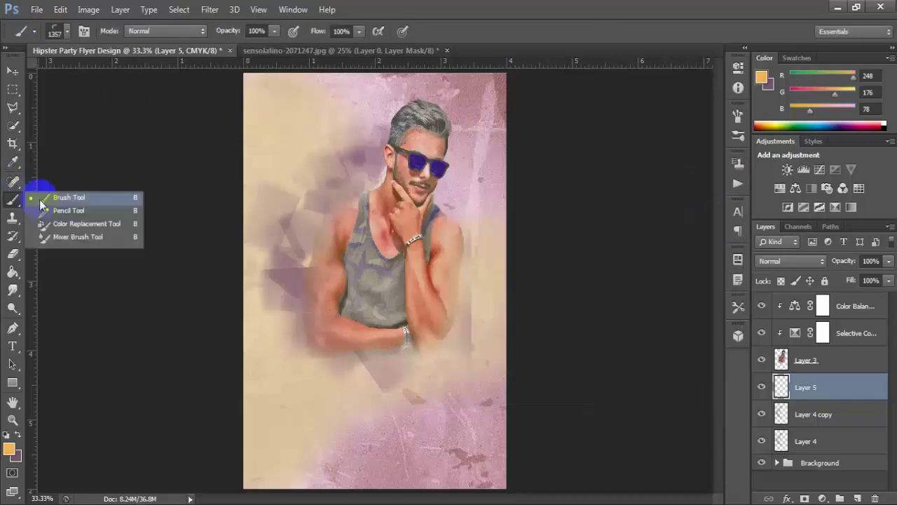
pyautogui.click(31, 198)
pyautogui.click(64, 32)
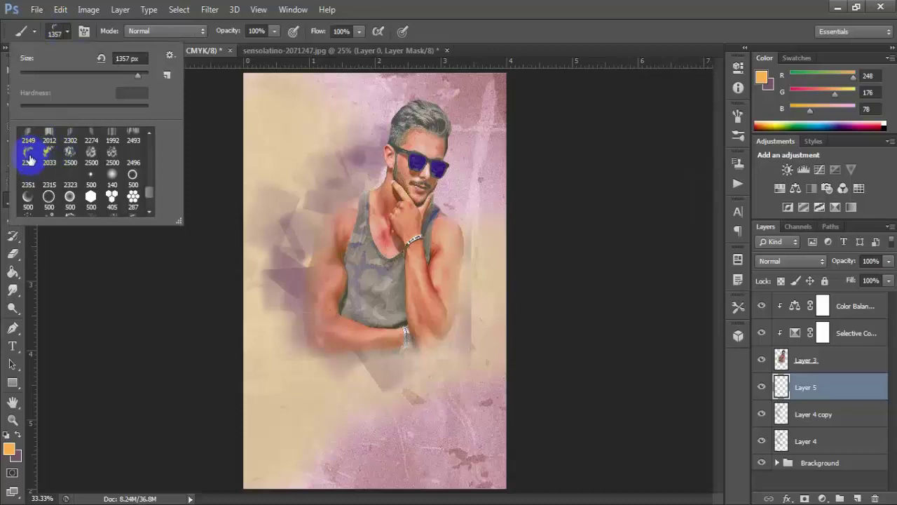
pyautogui.click(671, 254)
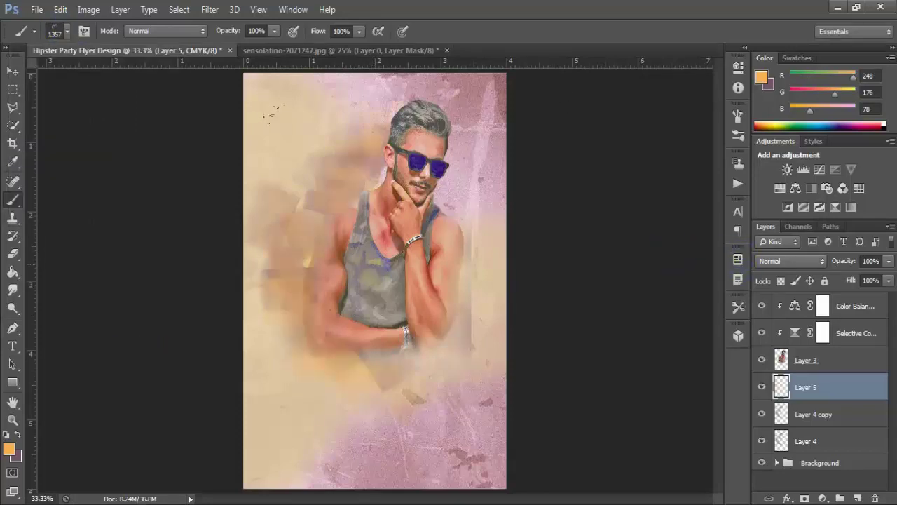
pyautogui.click(815, 261)
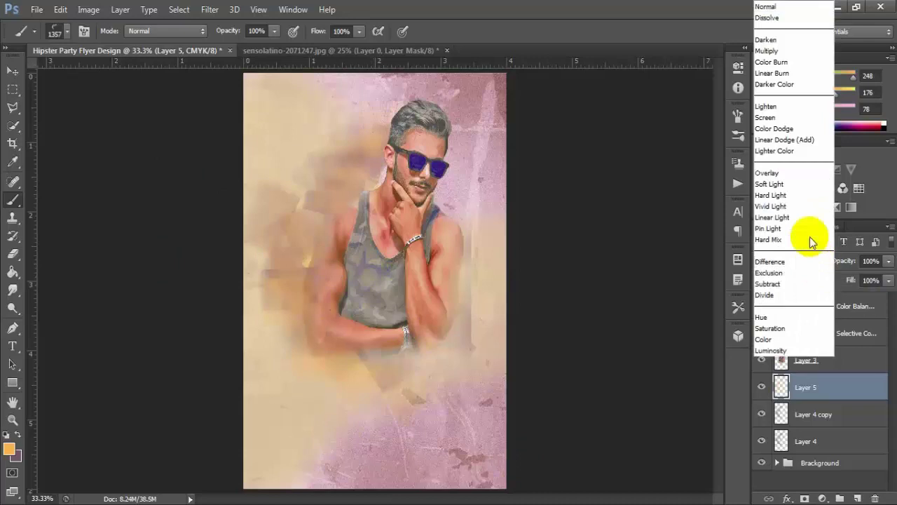
pyautogui.click(804, 190)
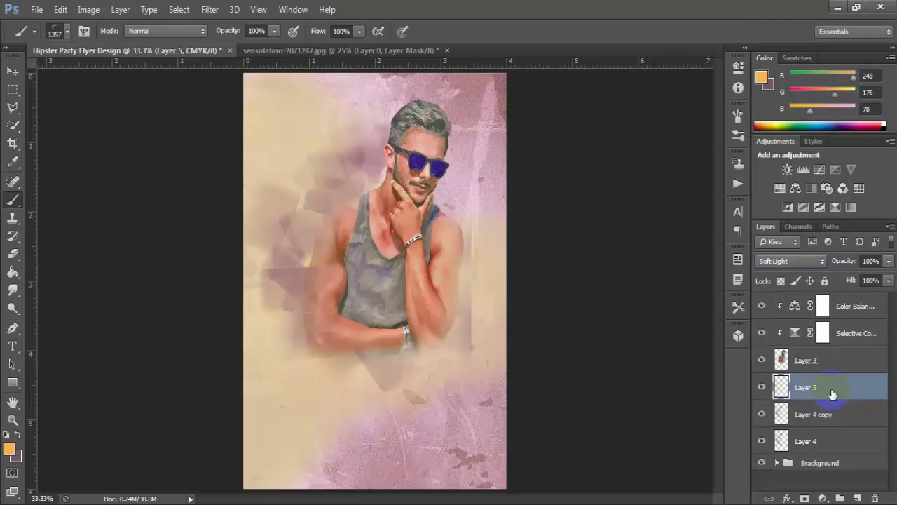
# Duplicate the orange Layer 5 and set the copy to Overlay at 64% opacity
pyautogui.hotkey('ctrl', 'j')
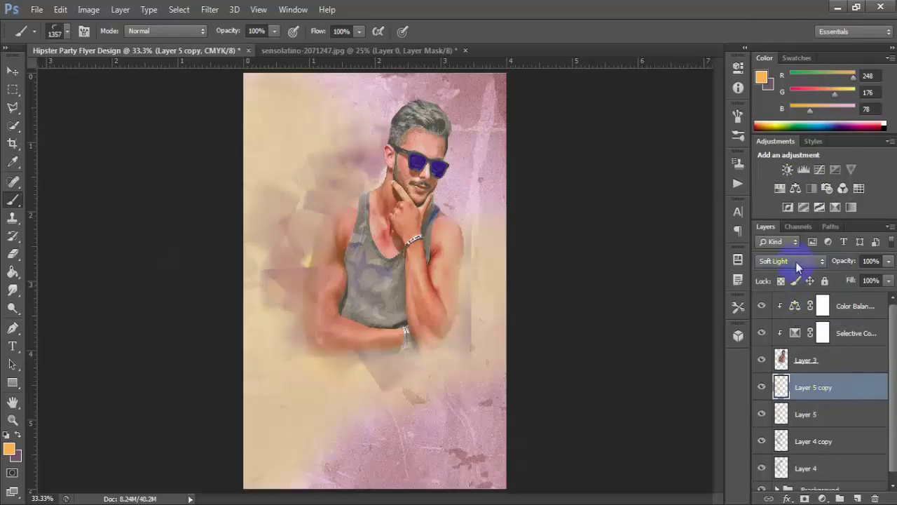
pyautogui.click(796, 261)
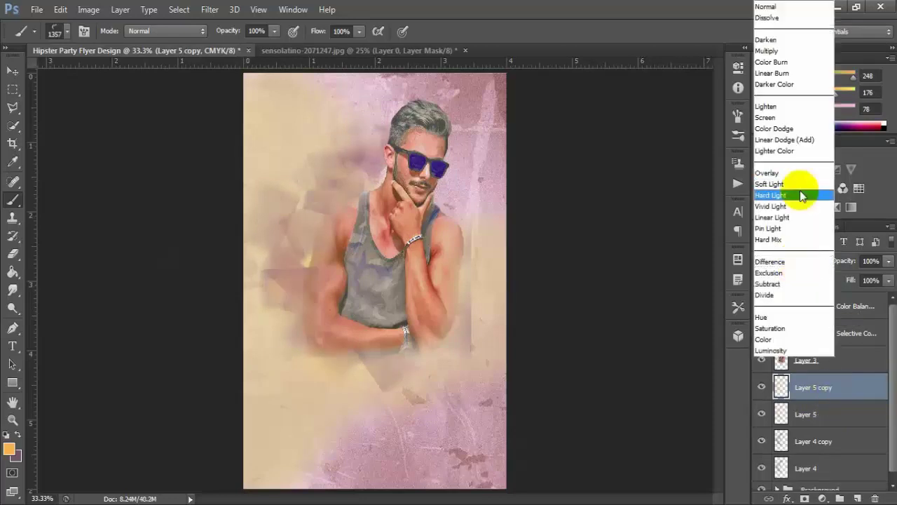
pyautogui.click(774, 176)
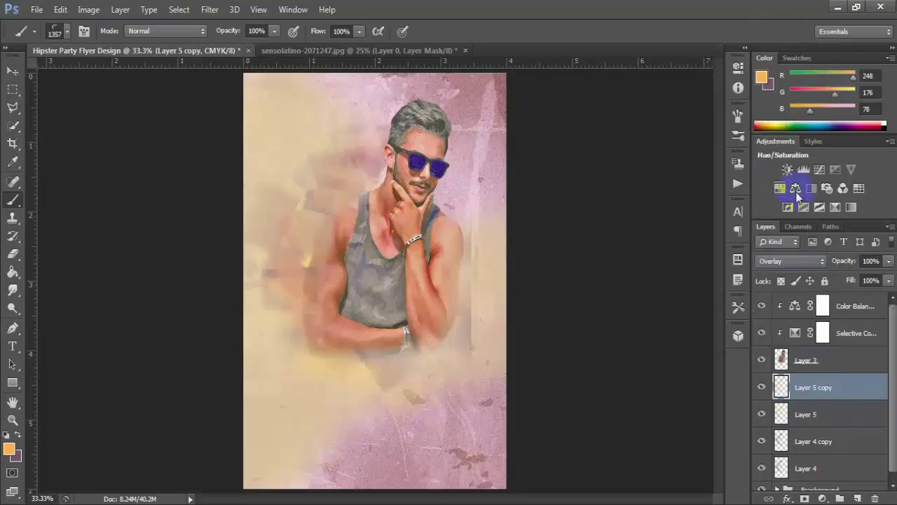
pyautogui.click(888, 261)
pyautogui.moveTo(890, 279); pyautogui.dragTo(869, 280)
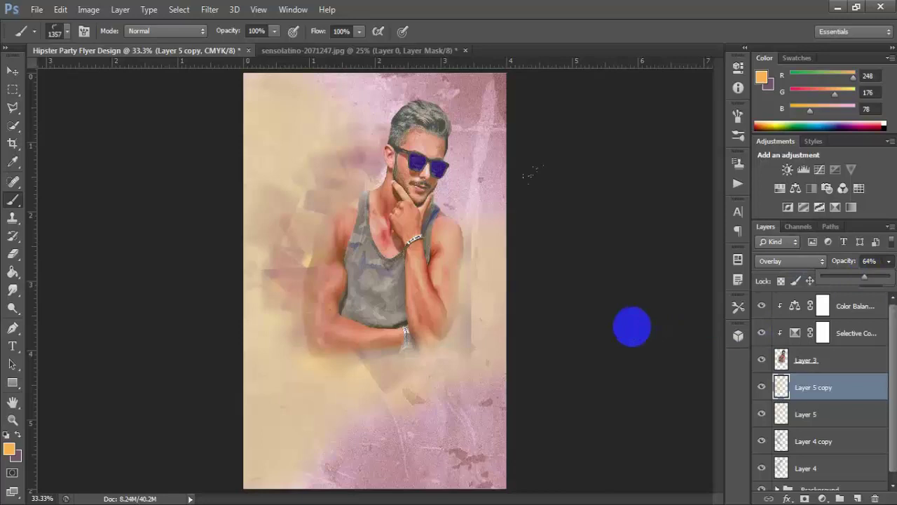
pyautogui.click(477, 203)
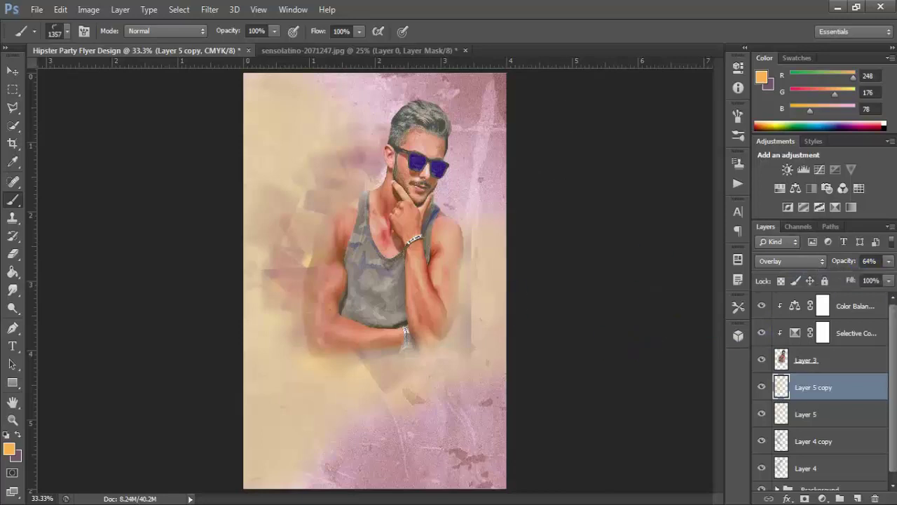
pyautogui.scroll(-1, 841, 389)
# Select Layer 4 up through Color Balance and group them into Group 1 with Ctrl+G
pyautogui.click(811, 467)
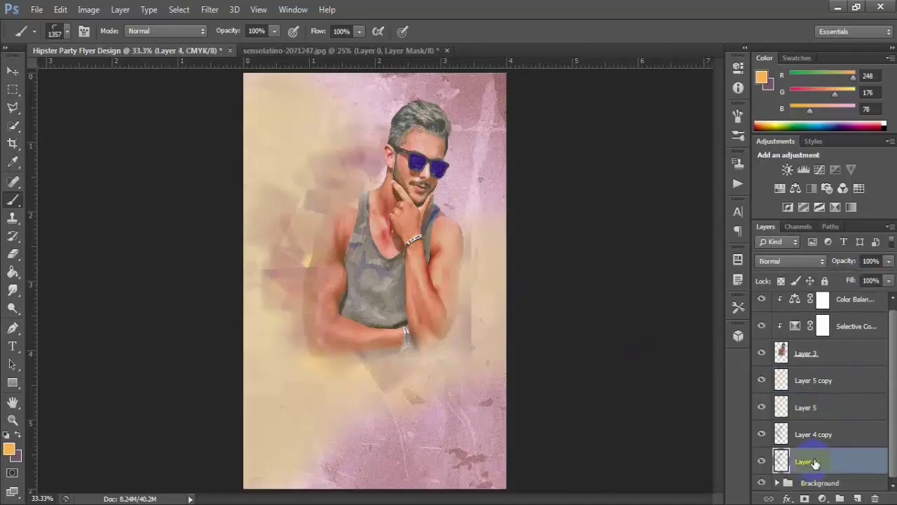
pyautogui.keyDown('shift'); pyautogui.click(834, 419); pyautogui.keyUp('shift')
pyautogui.keyDown('shift'); pyautogui.click(833, 389); pyautogui.keyUp('shift')
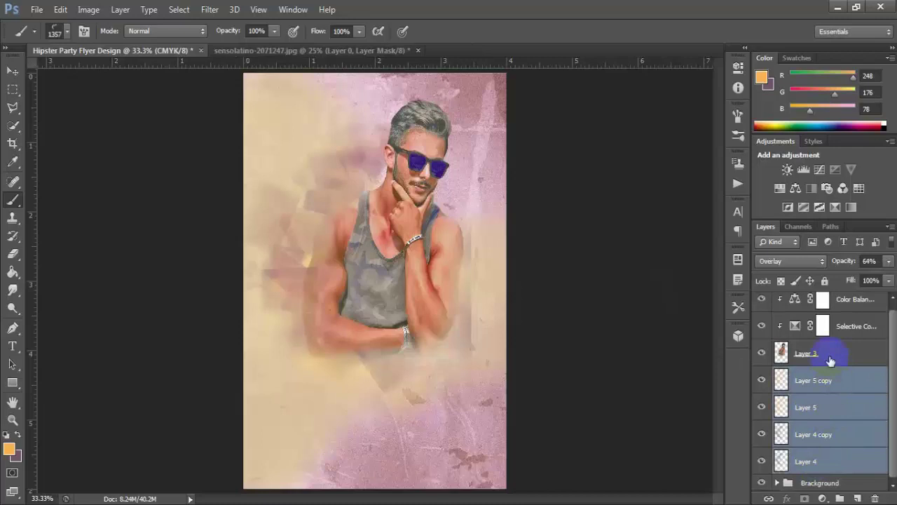
pyautogui.keyDown('shift'); pyautogui.click(831, 353); pyautogui.keyUp('shift')
pyautogui.keyDown('shift'); pyautogui.click(830, 326); pyautogui.keyUp('shift')
pyautogui.hotkey('ctrl', 'g')
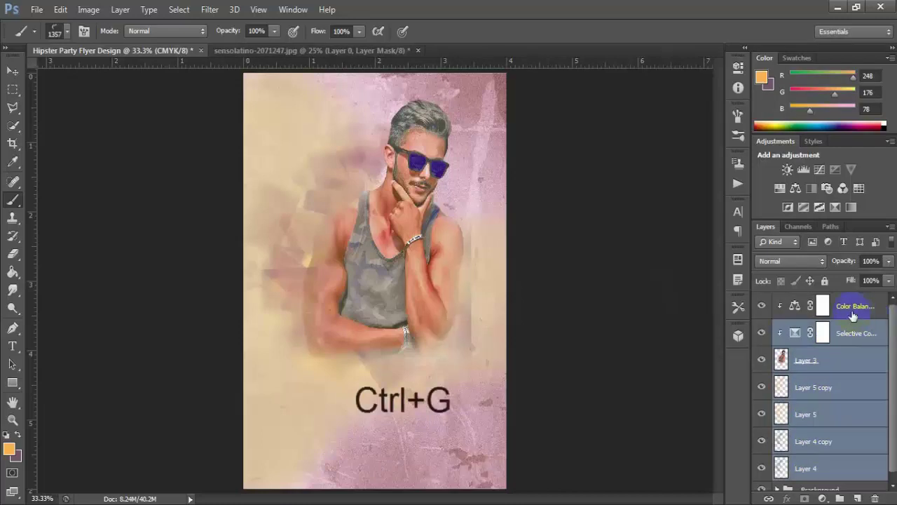
pyautogui.keyDown('shift'); pyautogui.click(851, 313); pyautogui.keyUp('shift')
pyautogui.hotkey('ctrl', 'g')
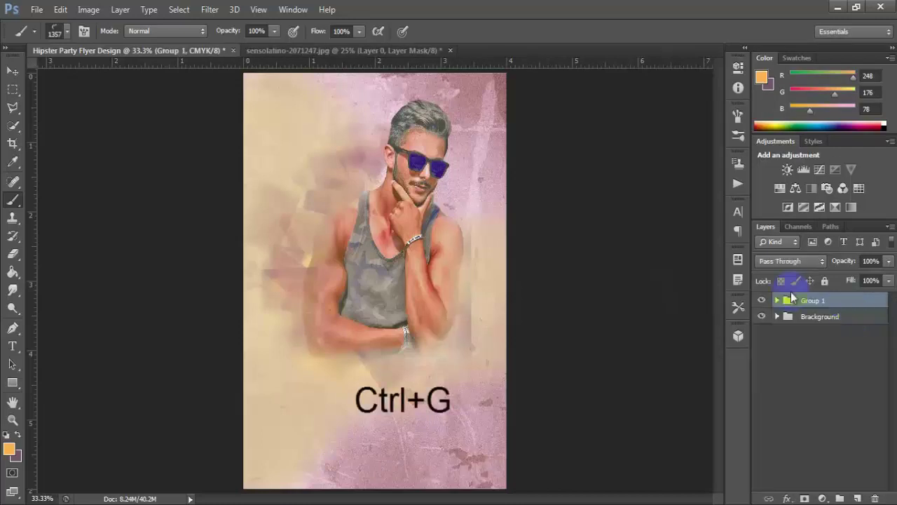
pyautogui.click(824, 498)
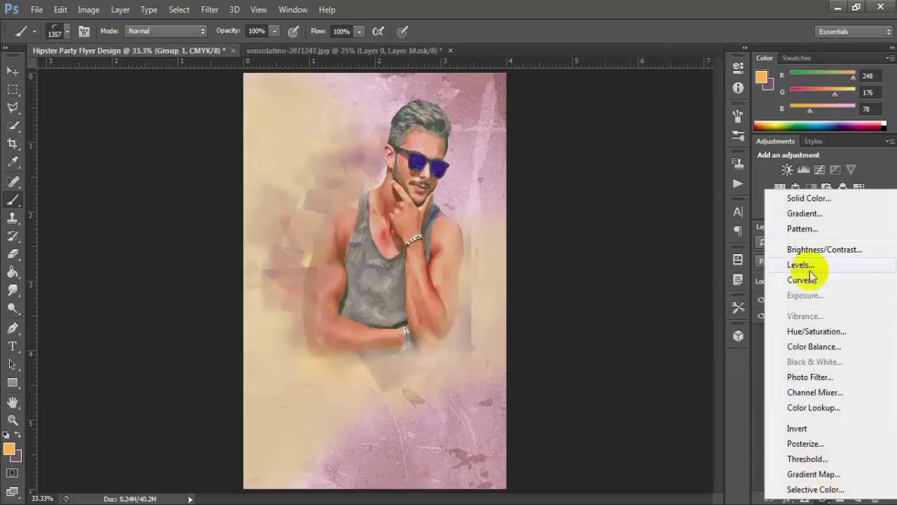
# Add a Curves 1 layer with a midtone point and the white point pulled left
pyautogui.click(850, 282)
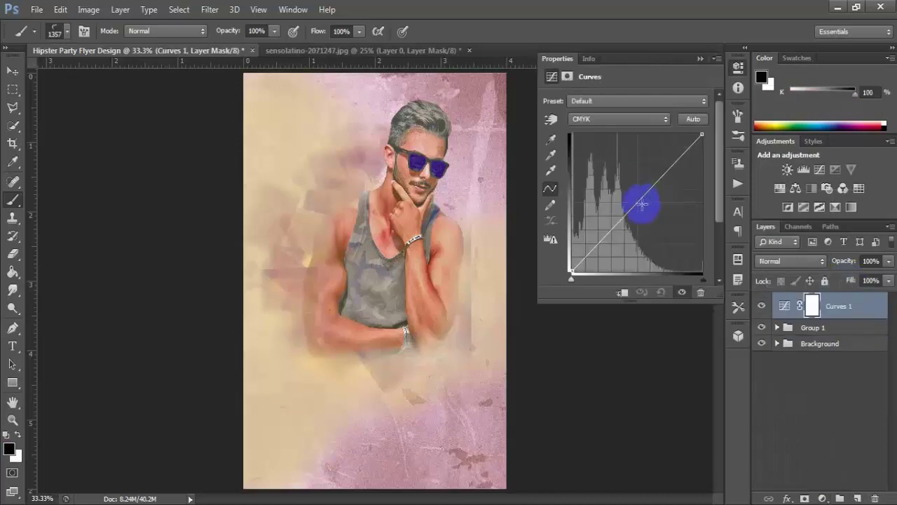
pyautogui.moveTo(638, 200); pyautogui.dragTo(633, 198)
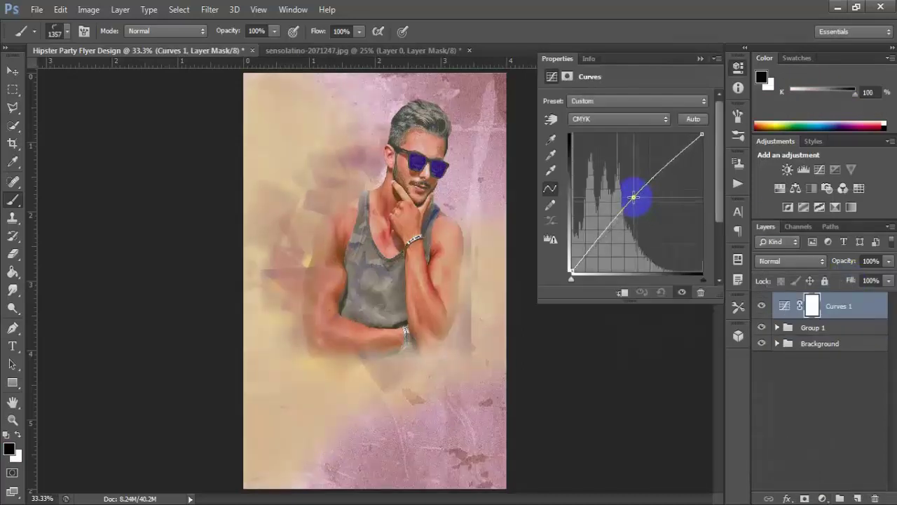
pyautogui.moveTo(701, 133); pyautogui.dragTo(676, 143)
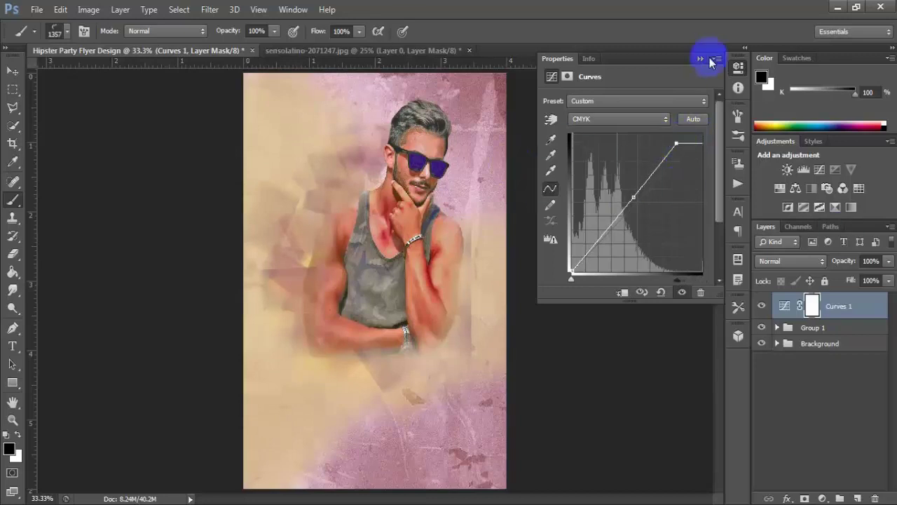
pyautogui.click(700, 61)
pyautogui.click(12, 70)
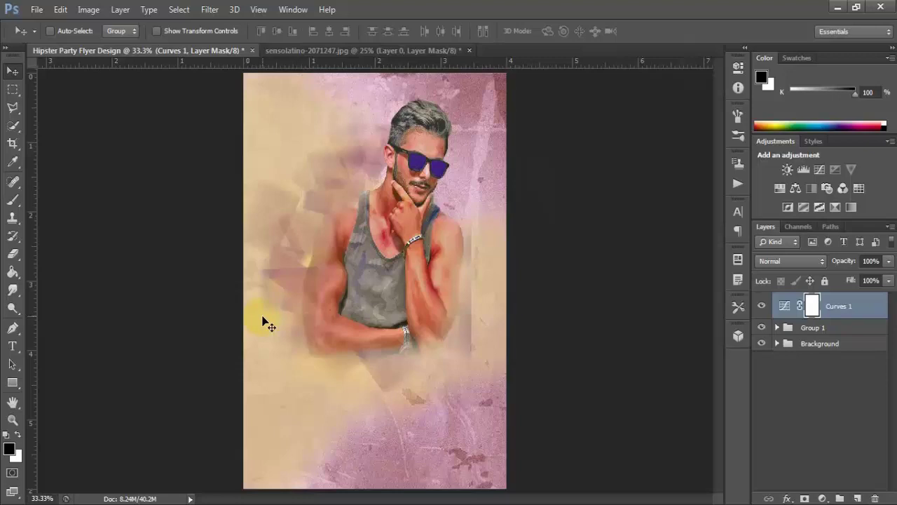
# With Curves 1 targeted, ready the Type tool and open the Character panel
pyautogui.click(785, 306)
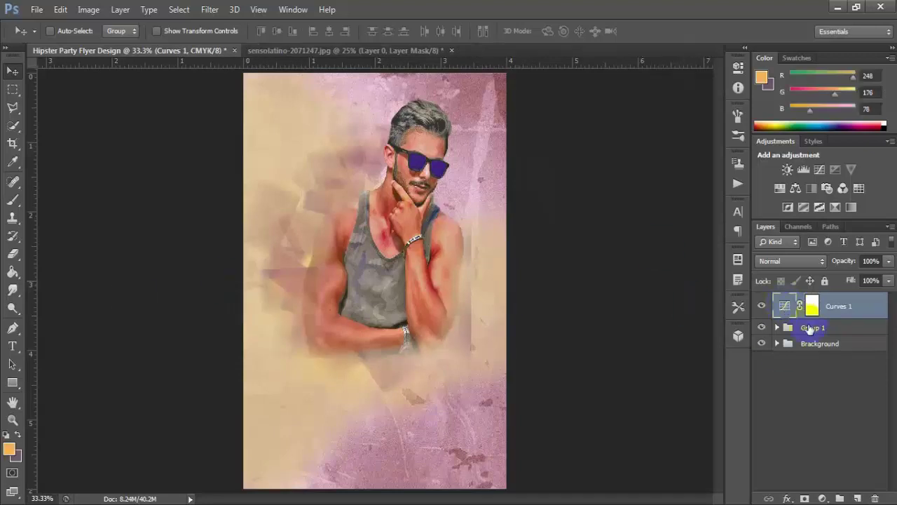
pyautogui.click(12, 346)
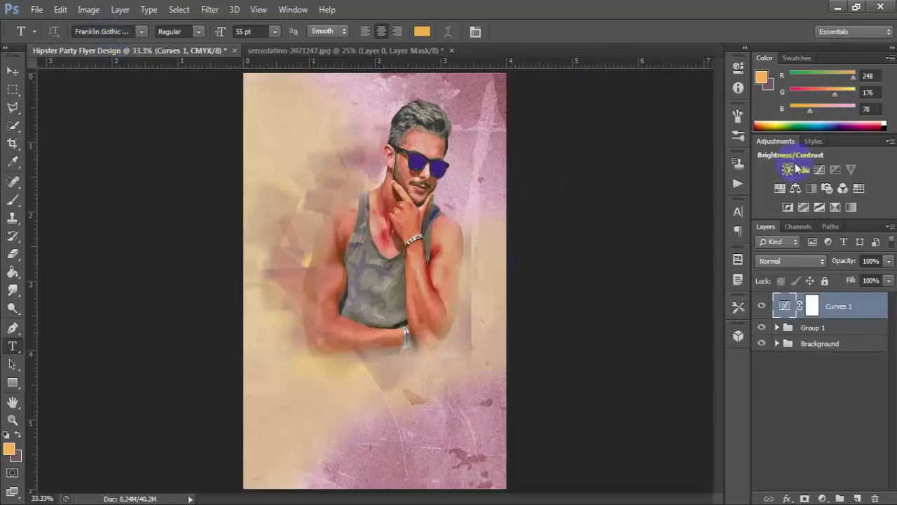
pyautogui.click(738, 212)
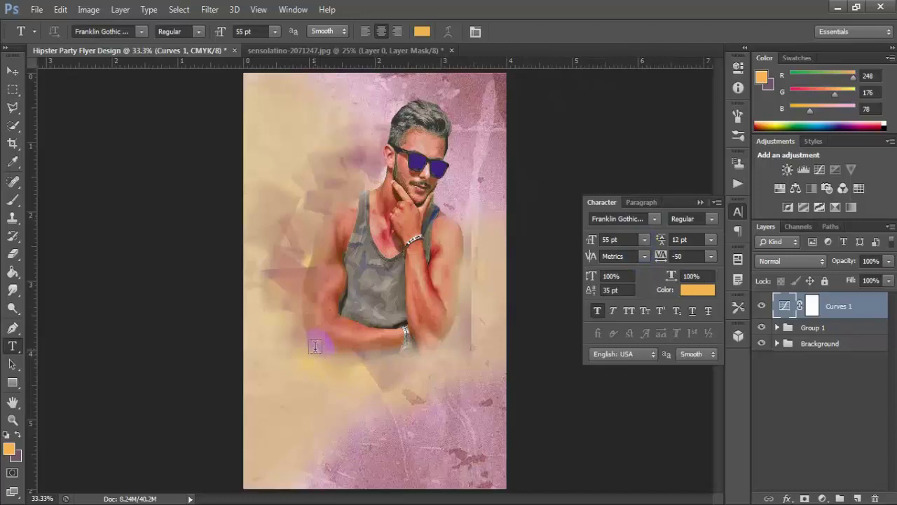
pyautogui.click(690, 289)
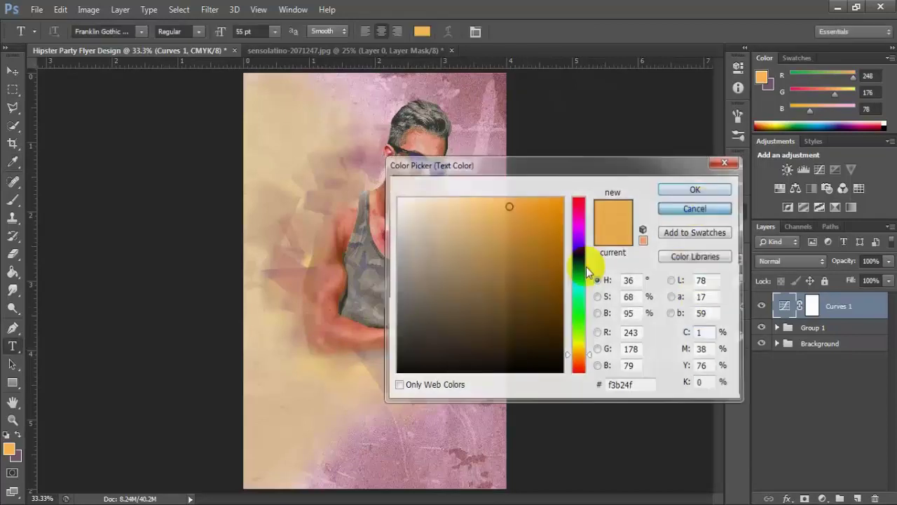
pyautogui.press('Return')
# Type HIPSTER in orange Franklin Gothic and move it onto the lower portrait
pyautogui.click(321, 359)
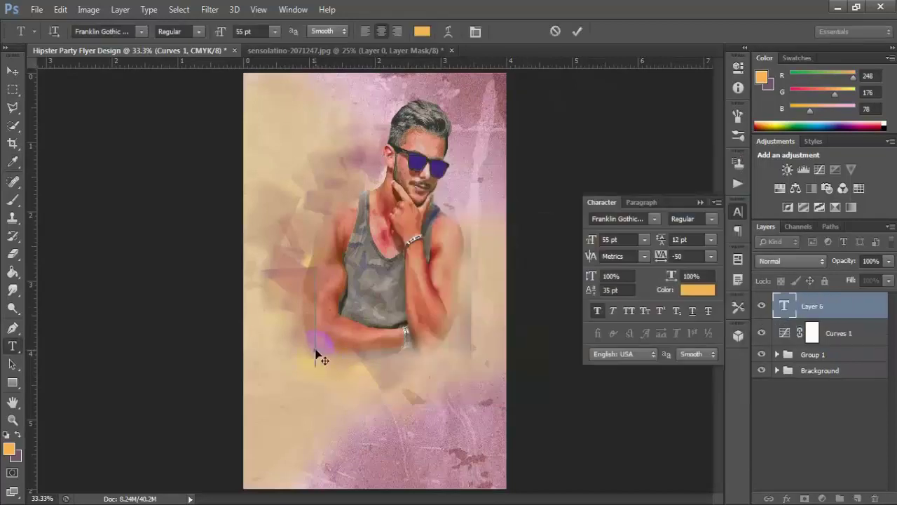
pyautogui.write('HI')
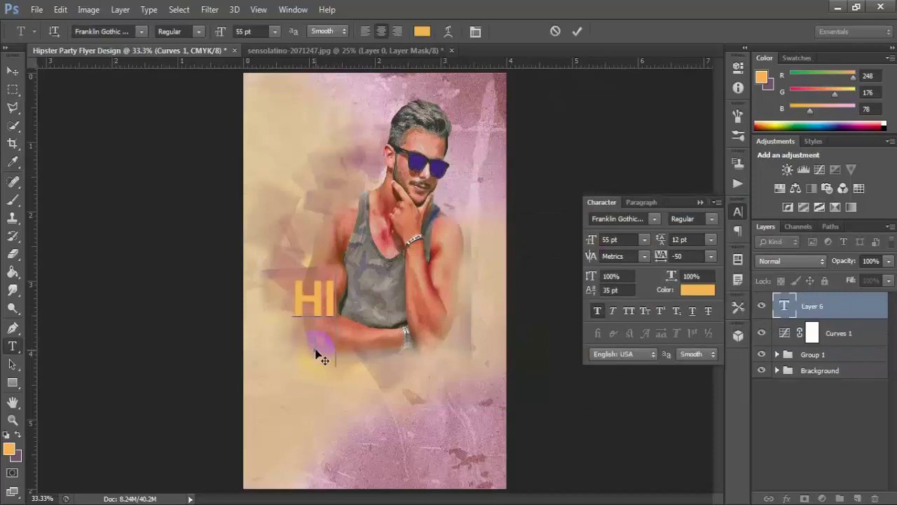
pyautogui.write('PSTER')
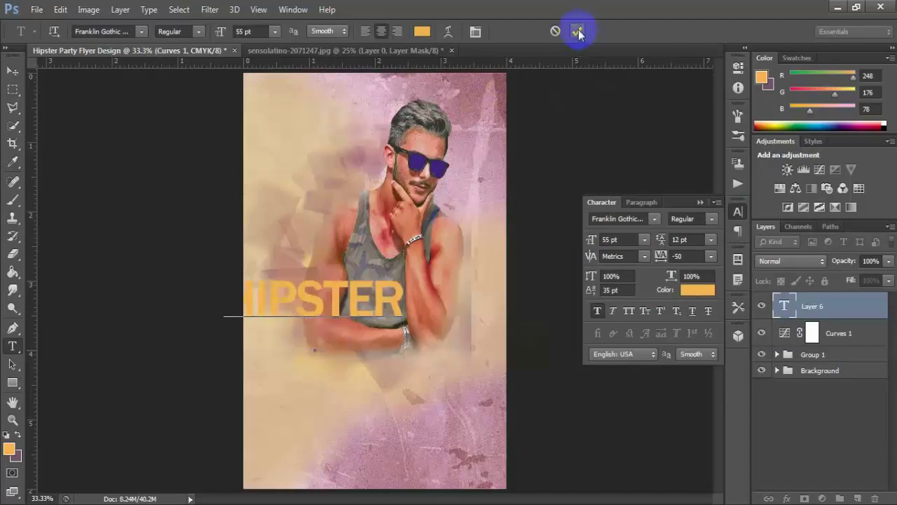
pyautogui.click(577, 31)
pyautogui.click(13, 71)
pyautogui.moveTo(319, 306); pyautogui.dragTo(392, 346)
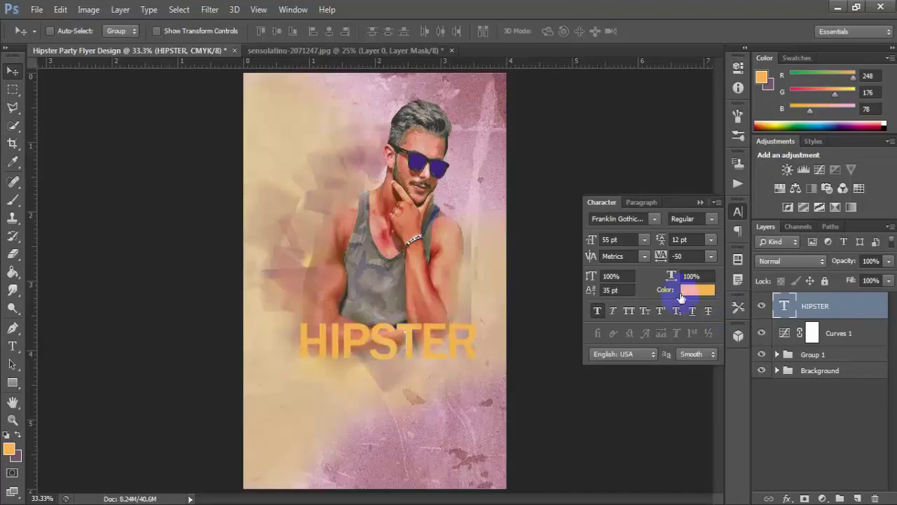
# Change the HIPSTER text colour to plum hex 723C4E
pyautogui.click(696, 289)
pyautogui.doubleClick(617, 386)
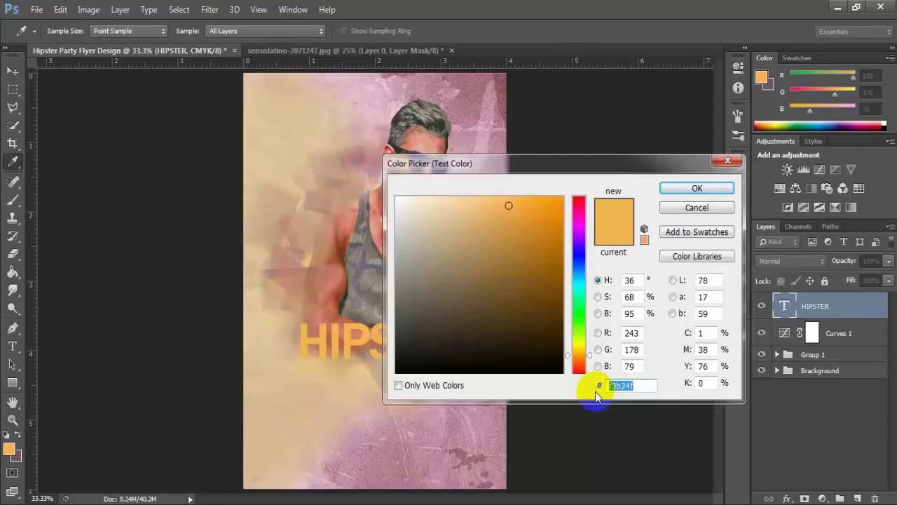
pyautogui.write('723')
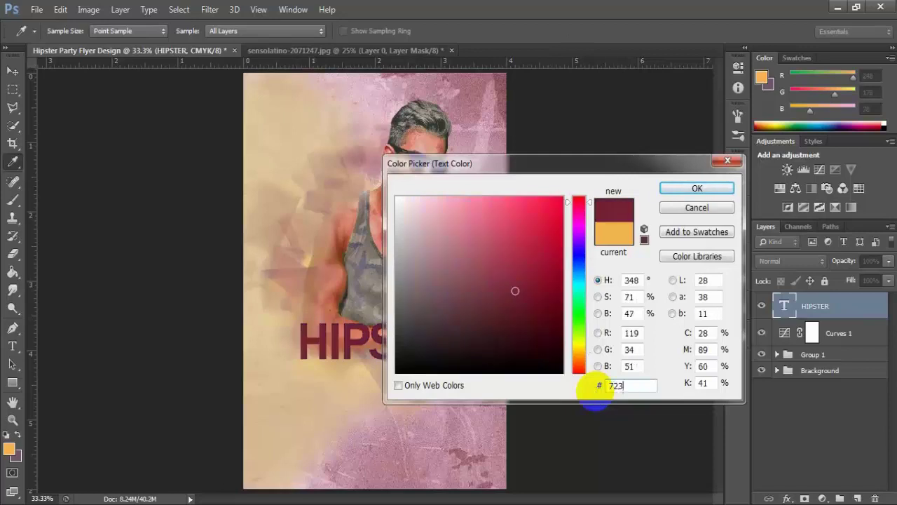
pyautogui.write('C4')
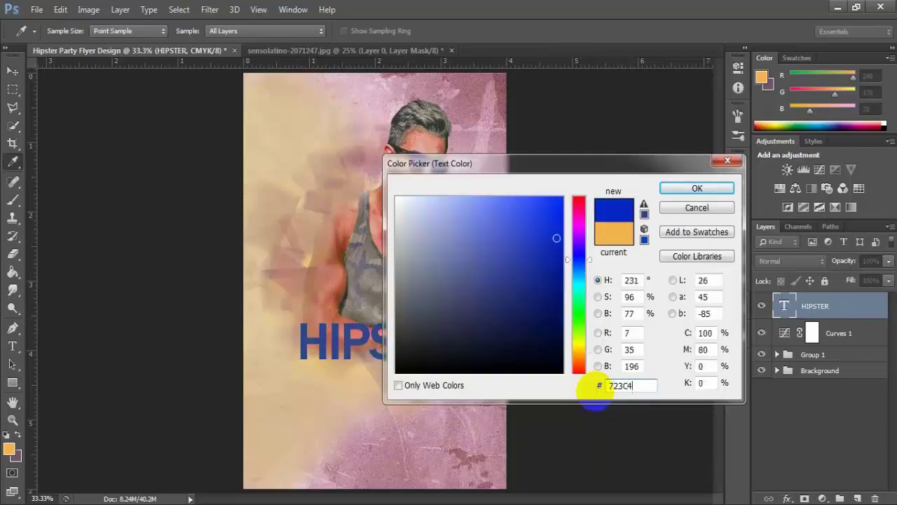
pyautogui.write('E')
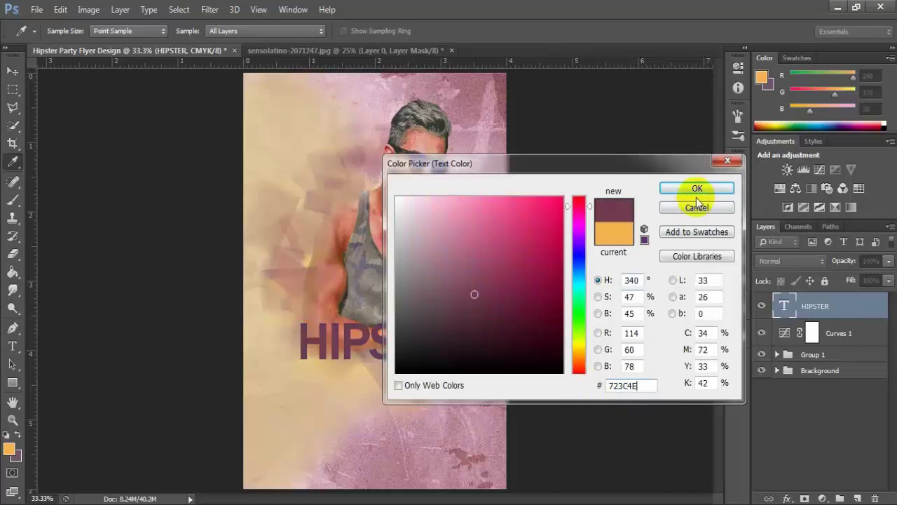
pyautogui.click(697, 189)
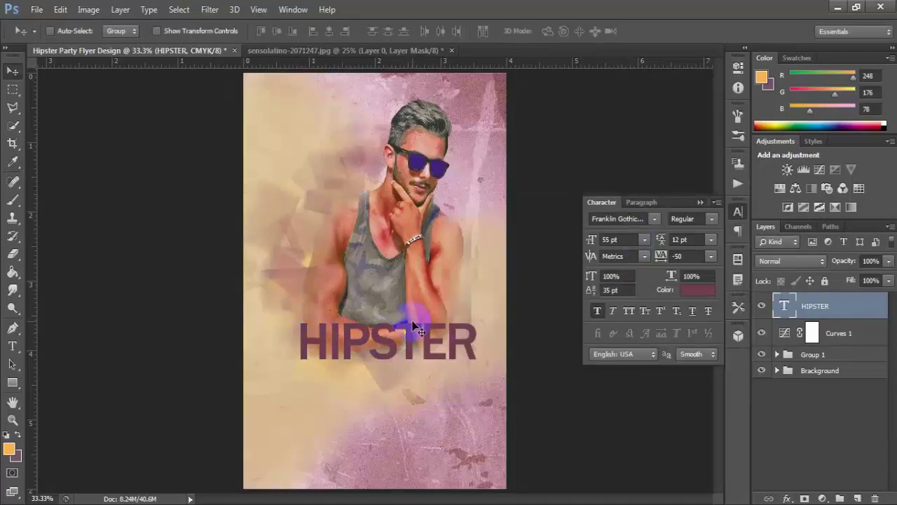
# Set HIPSTER to 58 pt with tracking kept at -50
pyautogui.click(591, 239)
pyautogui.write('57')
pyautogui.press('Return')
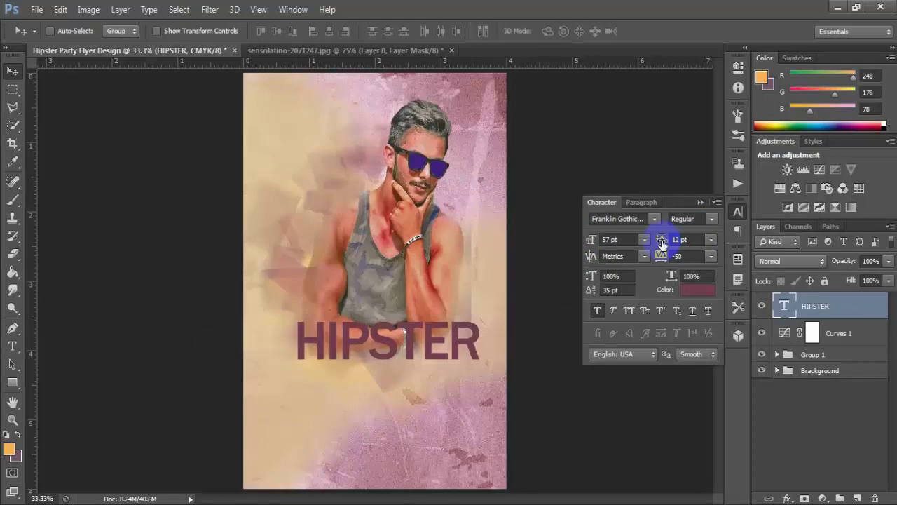
pyautogui.click(608, 239)
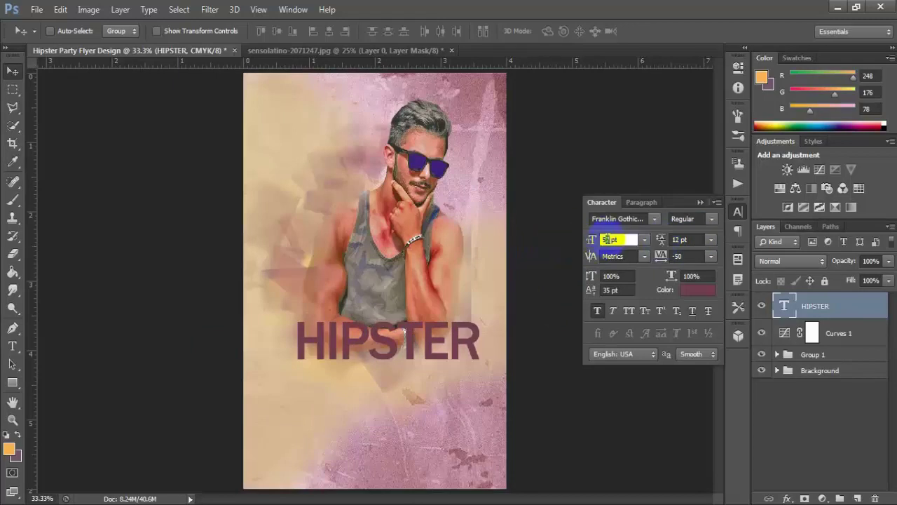
pyautogui.write('58')
pyautogui.press('Return')
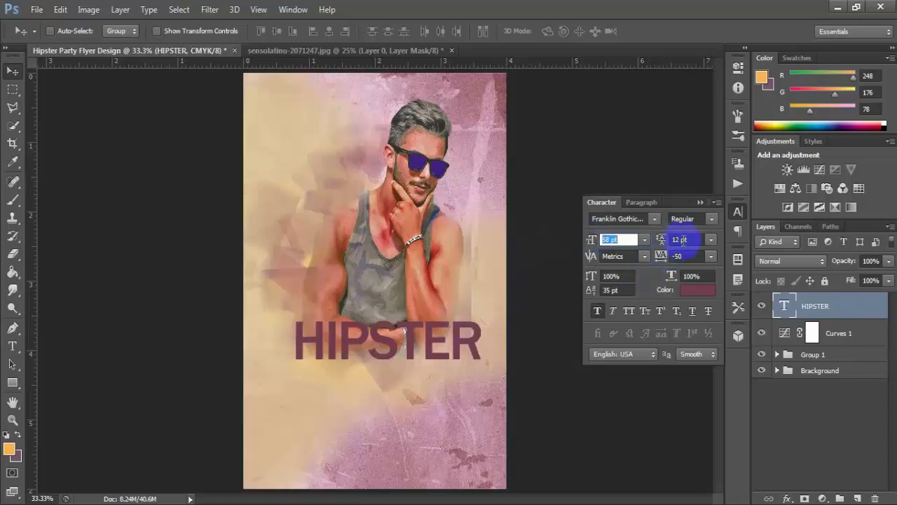
pyautogui.click(711, 258)
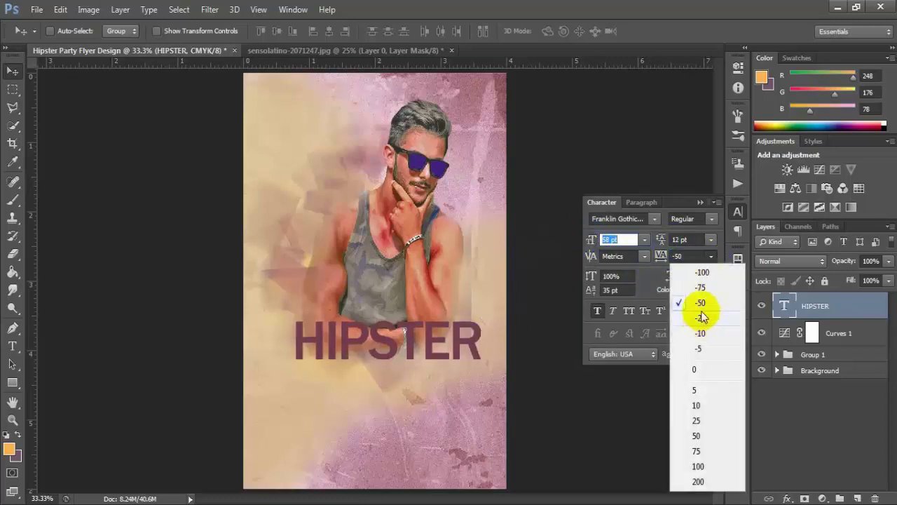
pyautogui.click(731, 306)
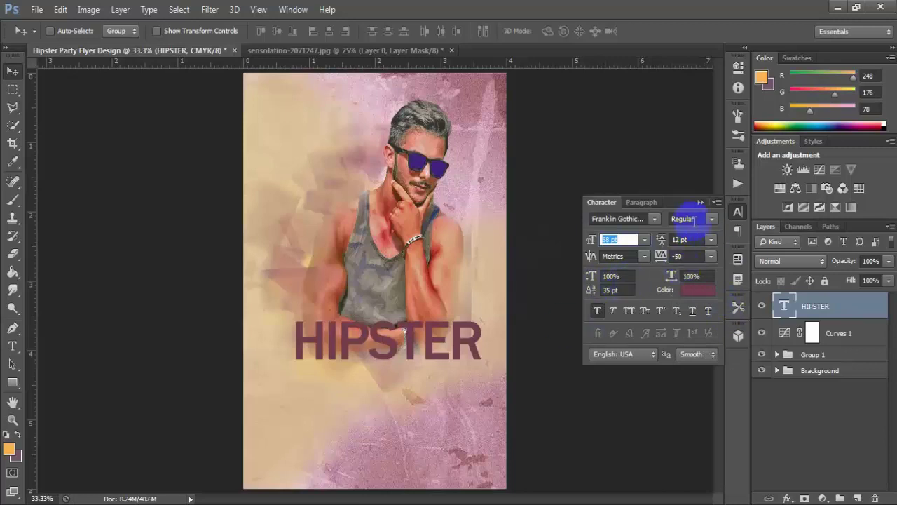
# Blend HIPSTER with Color Burn and nudge it slightly up and left
pyautogui.click(792, 261)
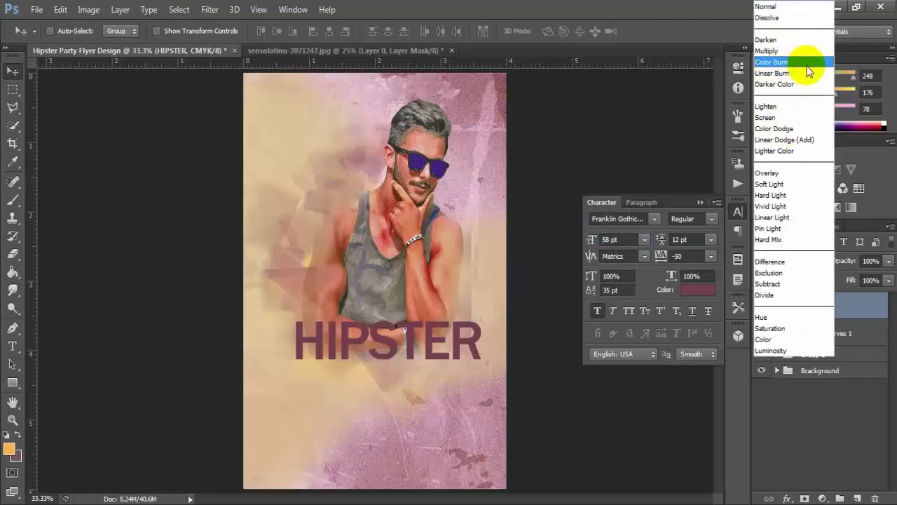
pyautogui.click(815, 64)
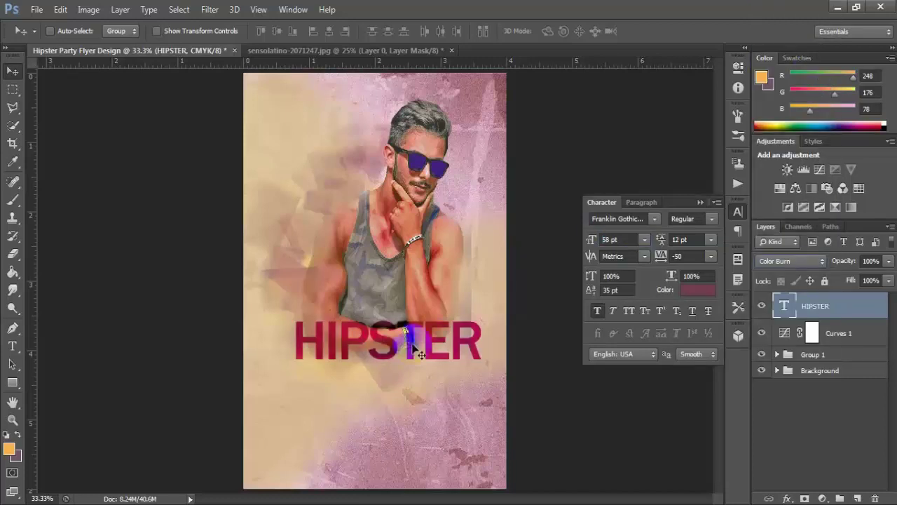
pyautogui.moveTo(413, 350); pyautogui.dragTo(407, 348)
pyautogui.click(540, 281)
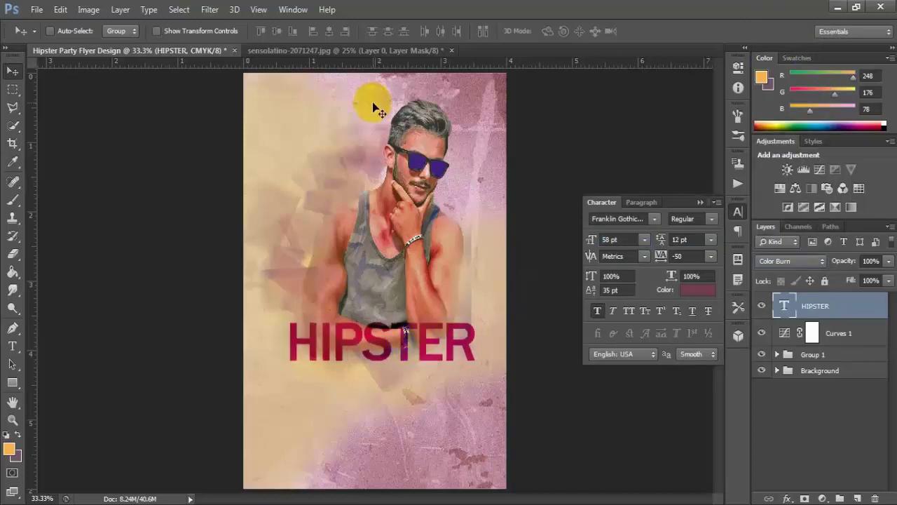
pyautogui.moveTo(411, 348); pyautogui.dragTo(409, 338)
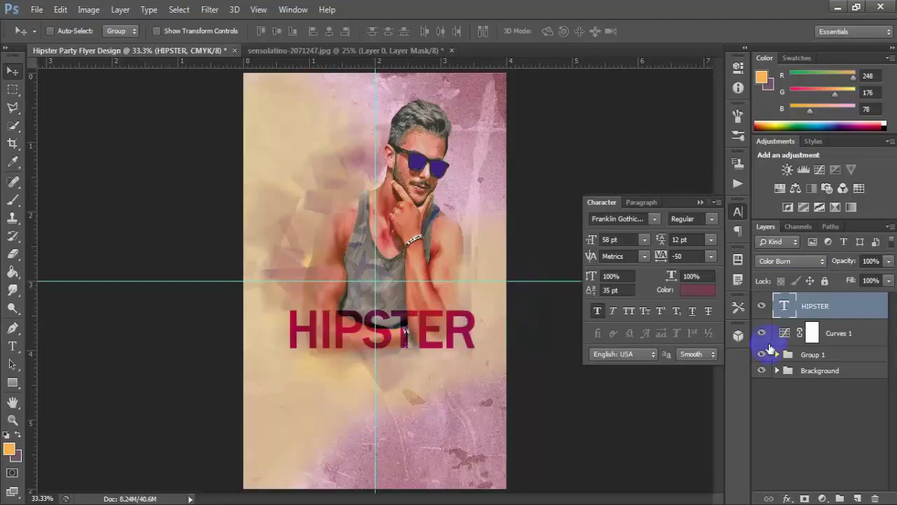
# Target Curves 1, pick the Type tool and browse the font list
pyautogui.click(838, 332)
pyautogui.click(785, 333)
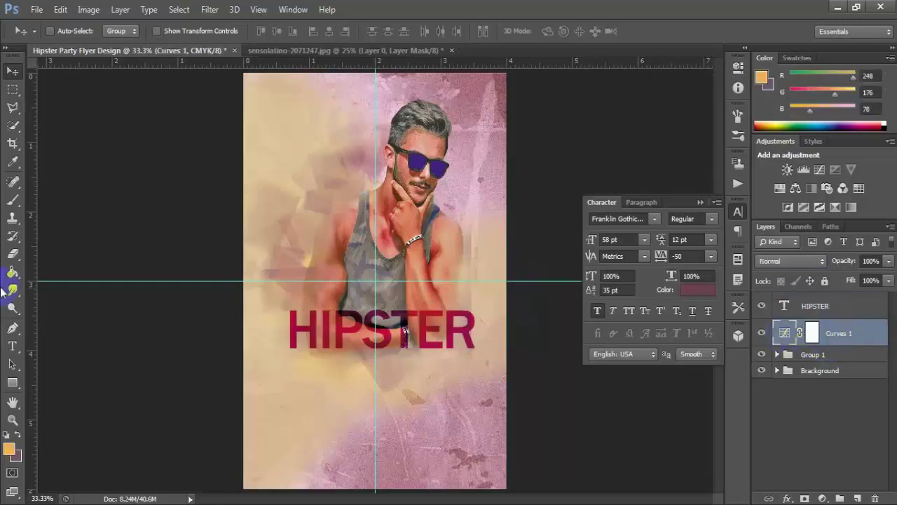
pyautogui.click(14, 346)
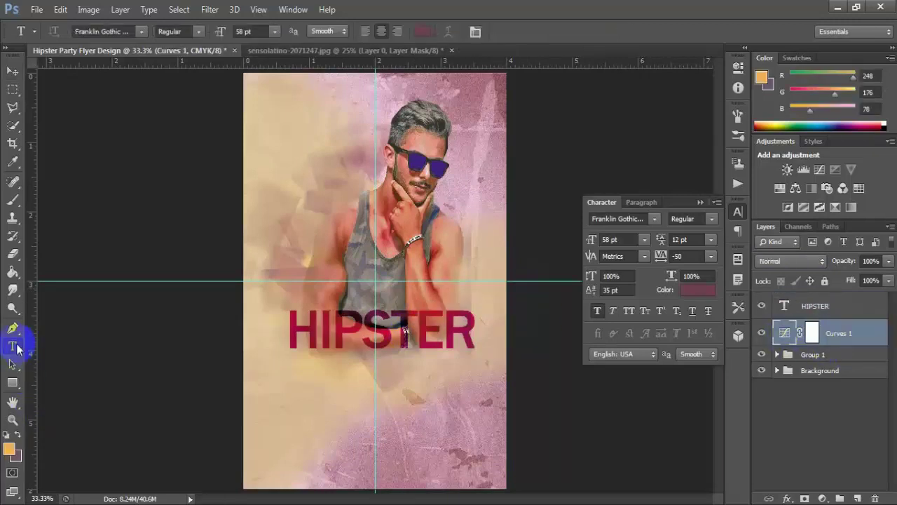
pyautogui.click(633, 218)
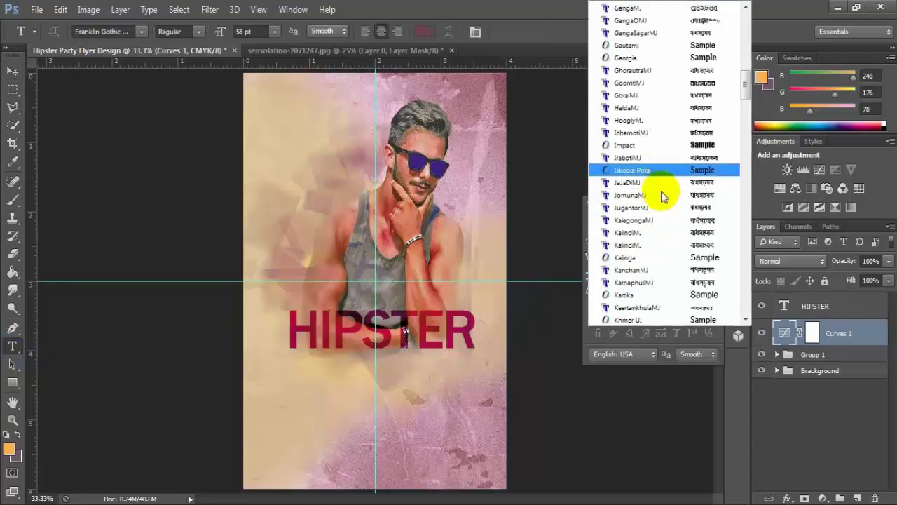
pyautogui.scroll(-2, 659, 211)
pyautogui.scroll(-3, 662, 196)
pyautogui.scroll(-2, 662, 200)
pyautogui.scroll(-2, 662, 202)
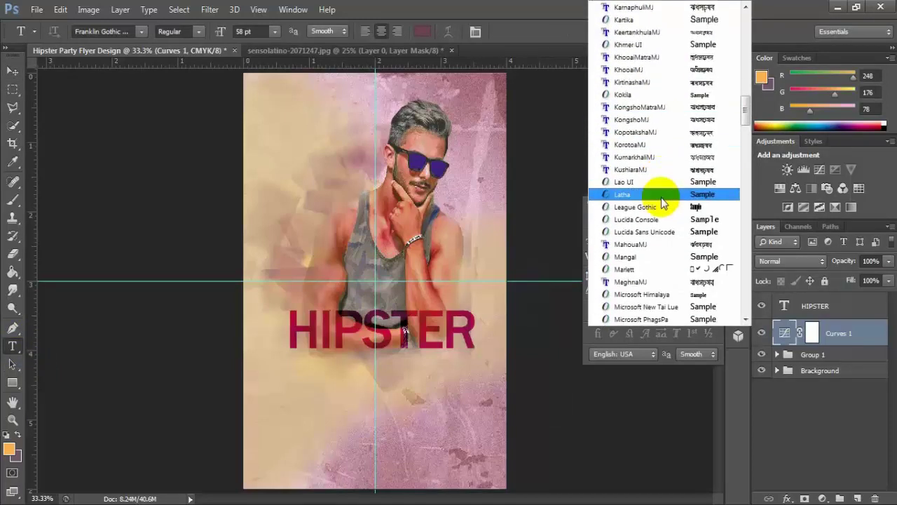
pyautogui.click(571, 231)
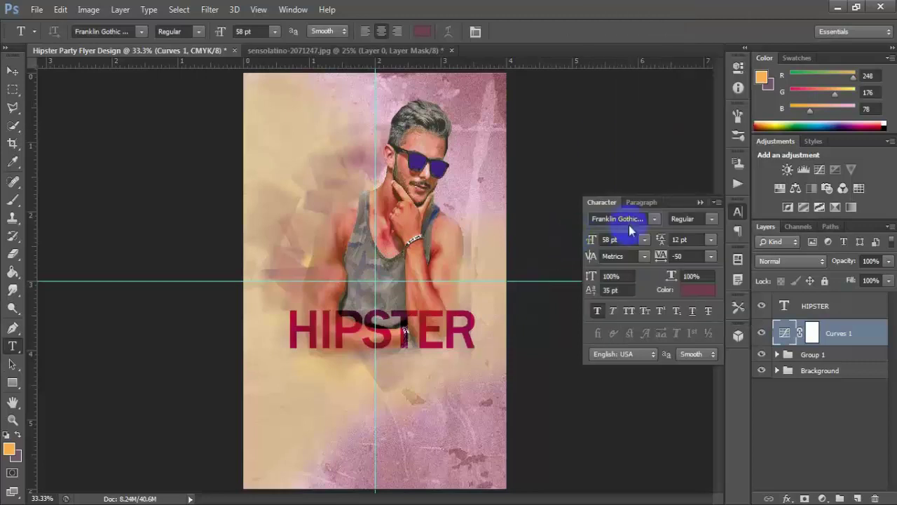
# Enter the font name Mahoua, then type PARTY on the flyer and commit it
pyautogui.click(605, 218)
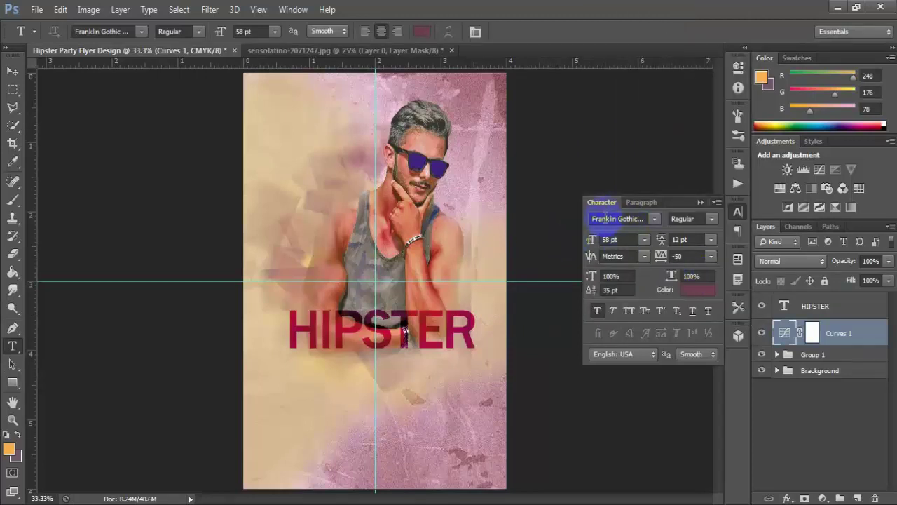
pyautogui.click(101, 32)
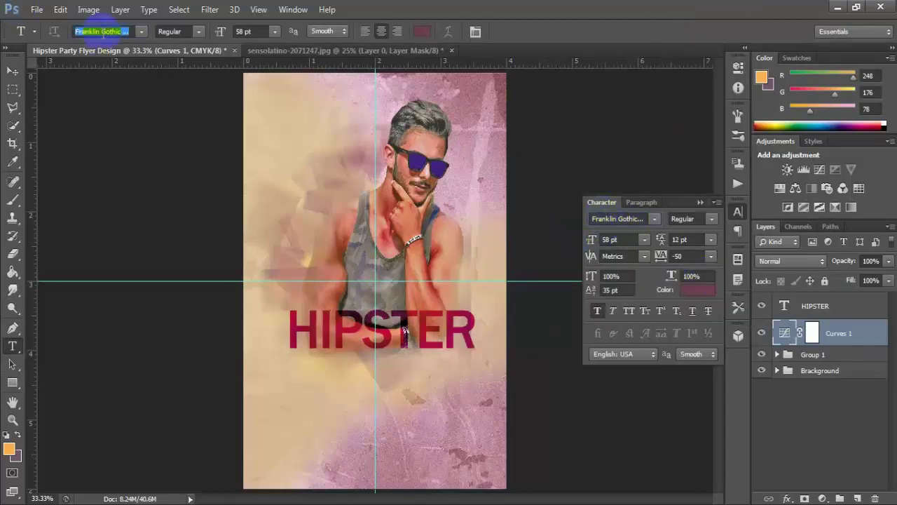
pyautogui.write('Mahoua')
pyautogui.click(321, 397)
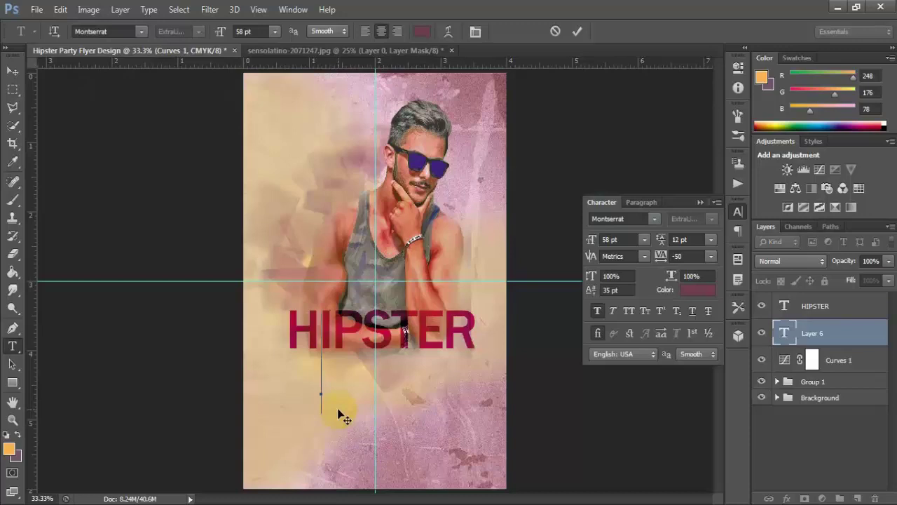
pyautogui.write('PAR')
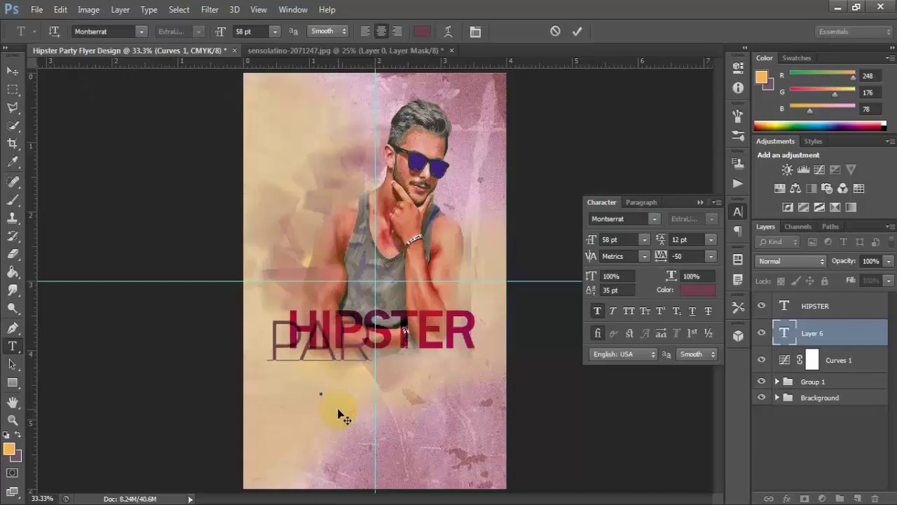
pyautogui.write('TY')
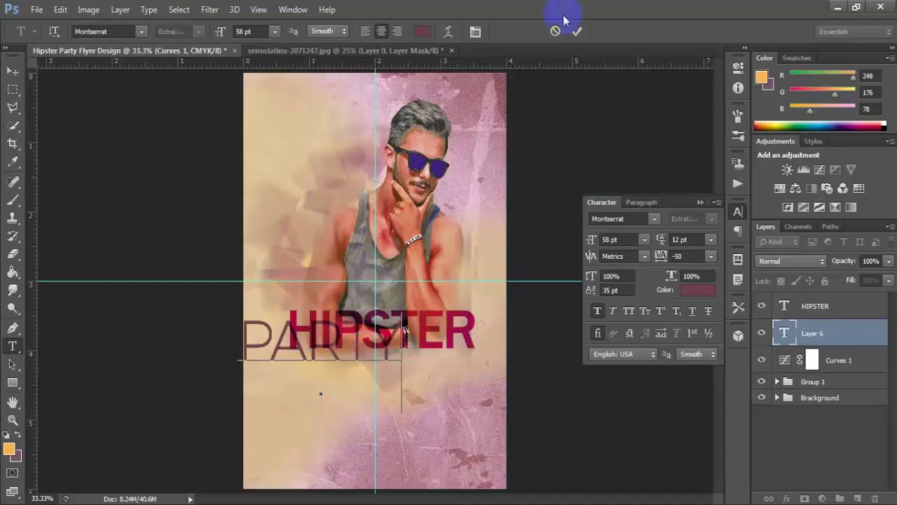
pyautogui.click(576, 30)
pyautogui.click(12, 71)
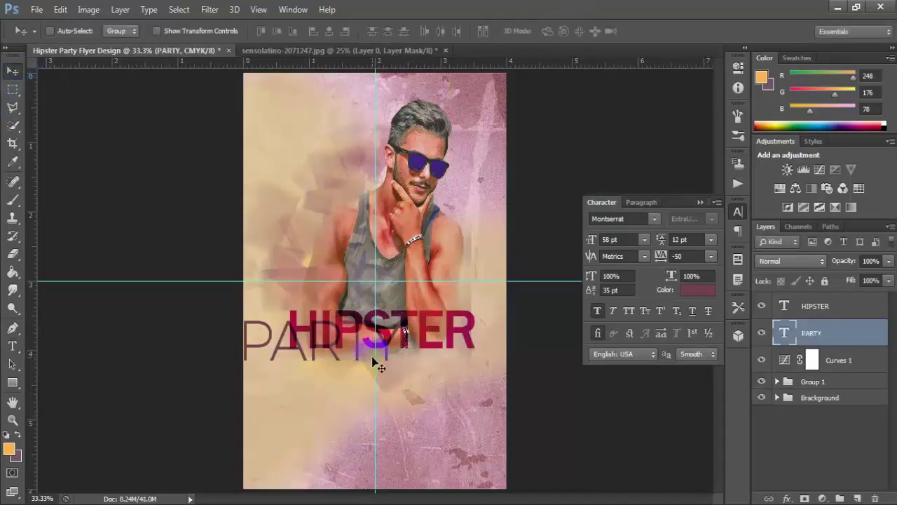
# Center PARTY just below HIPSTER at 28 pt with -25 tracking
pyautogui.moveTo(379, 367); pyautogui.dragTo(435, 390)
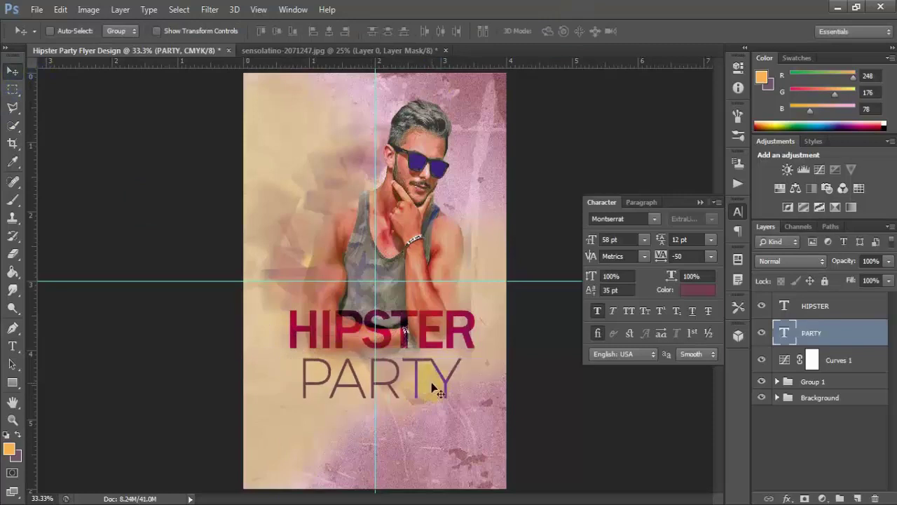
pyautogui.click(592, 242)
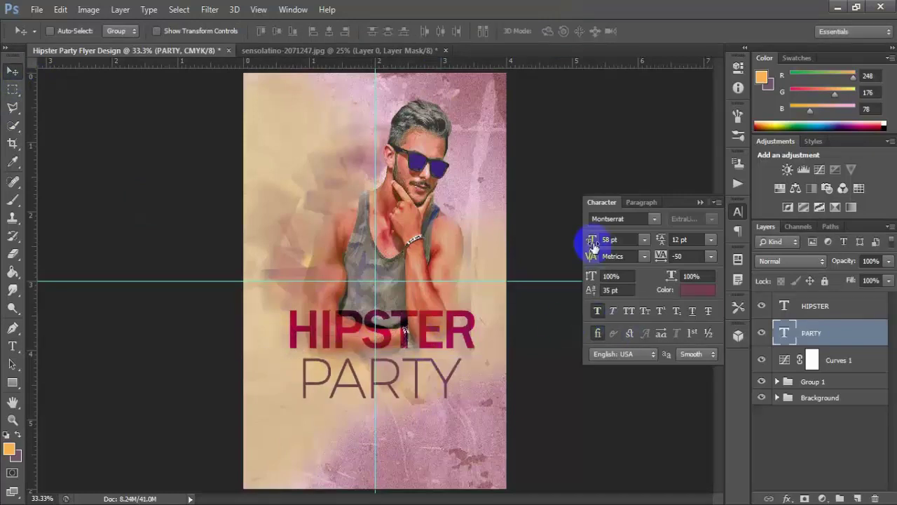
pyautogui.moveTo(594, 247); pyautogui.dragTo(584, 246)
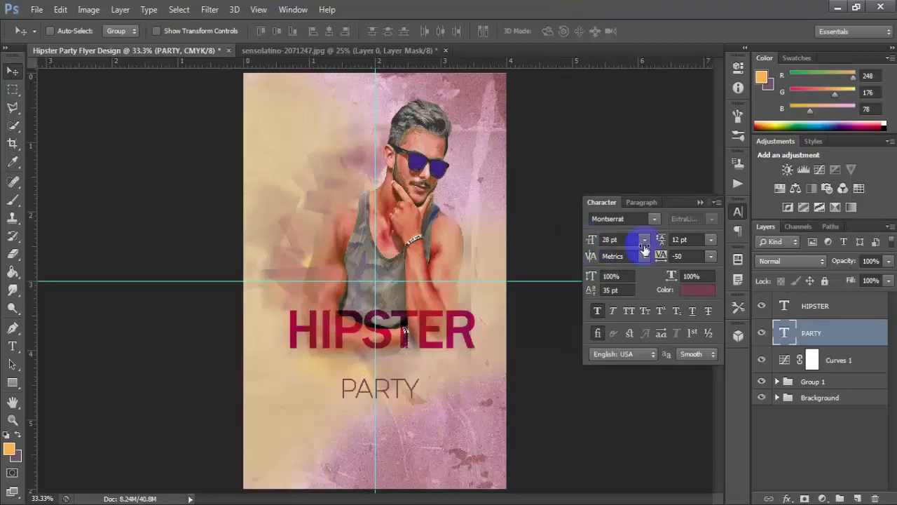
pyautogui.click(670, 246)
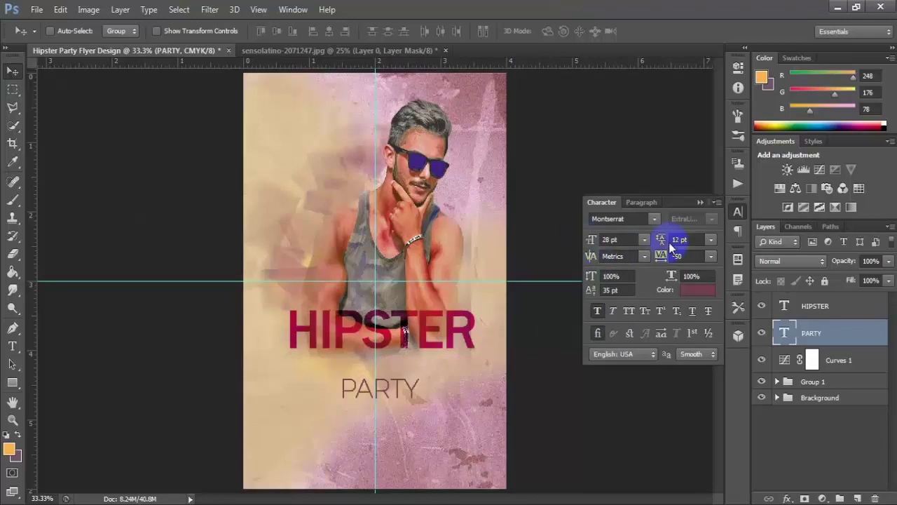
pyautogui.click(712, 256)
pyautogui.click(701, 318)
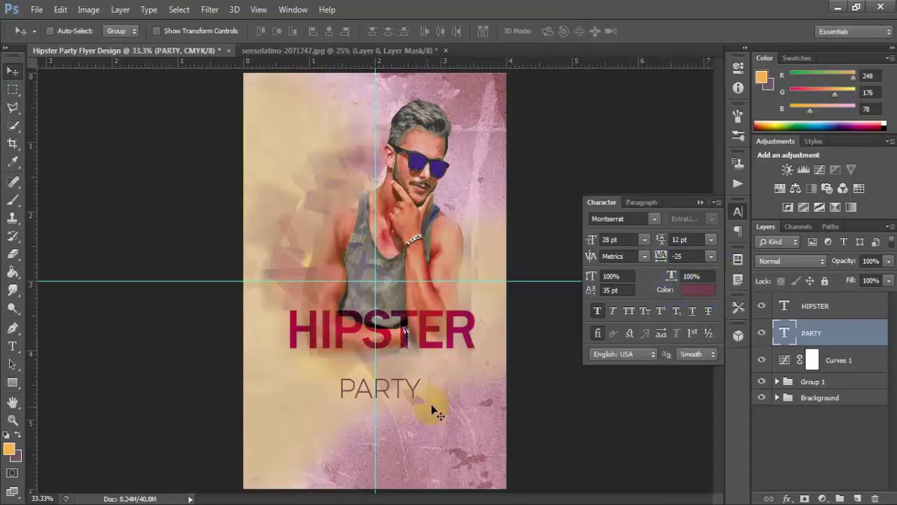
pyautogui.moveTo(392, 397); pyautogui.dragTo(384, 375)
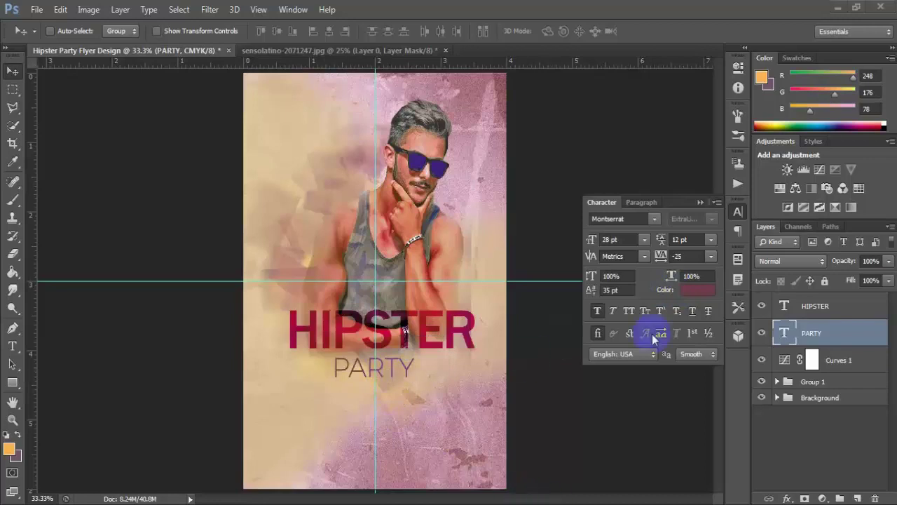
# Color PARTY near-black with hex 211D21
pyautogui.click(702, 277)
pyautogui.click(705, 293)
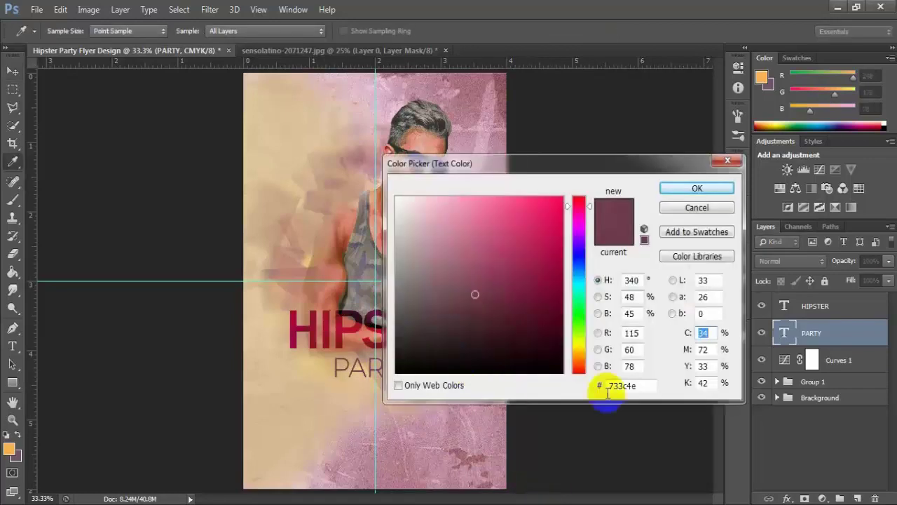
pyautogui.moveTo(646, 386); pyautogui.dragTo(595, 387)
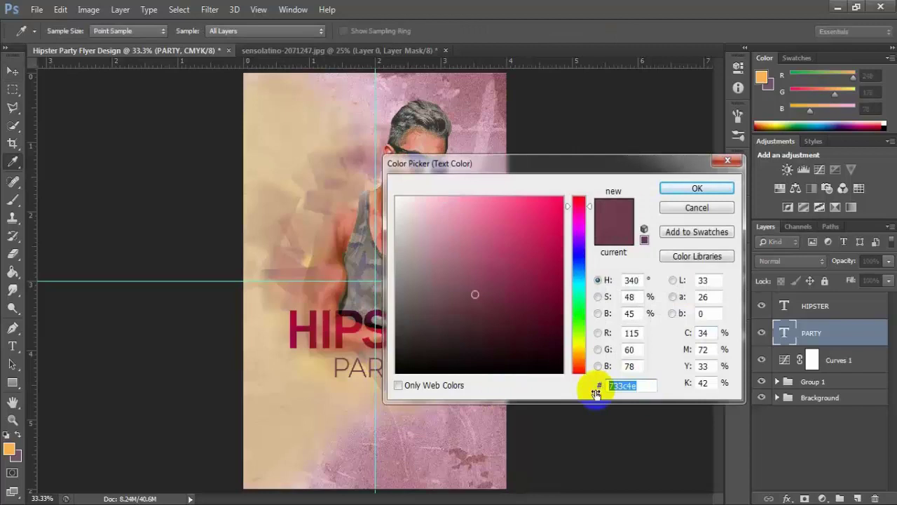
pyautogui.write('211D')
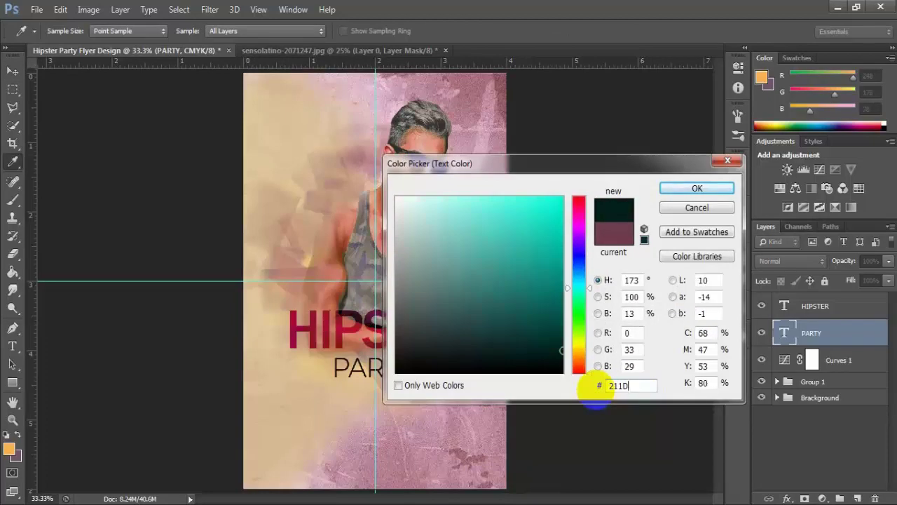
pyautogui.write('21')
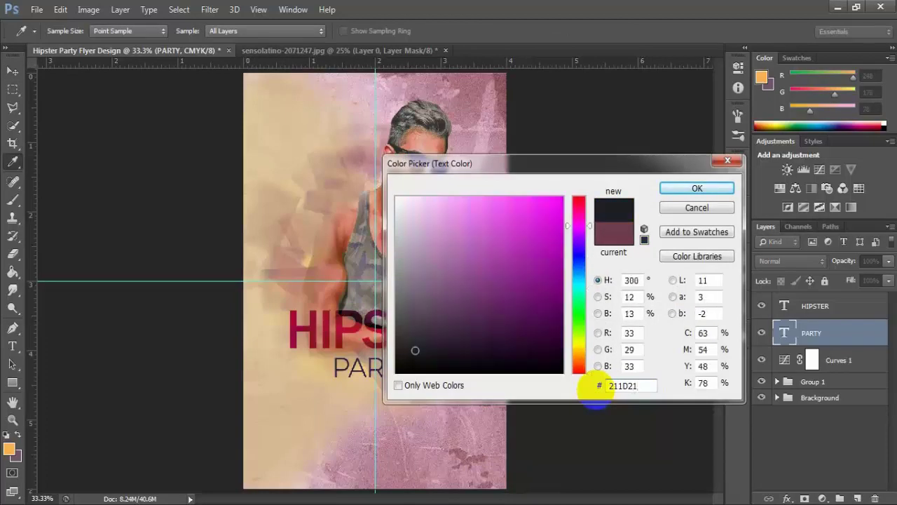
pyautogui.click(697, 188)
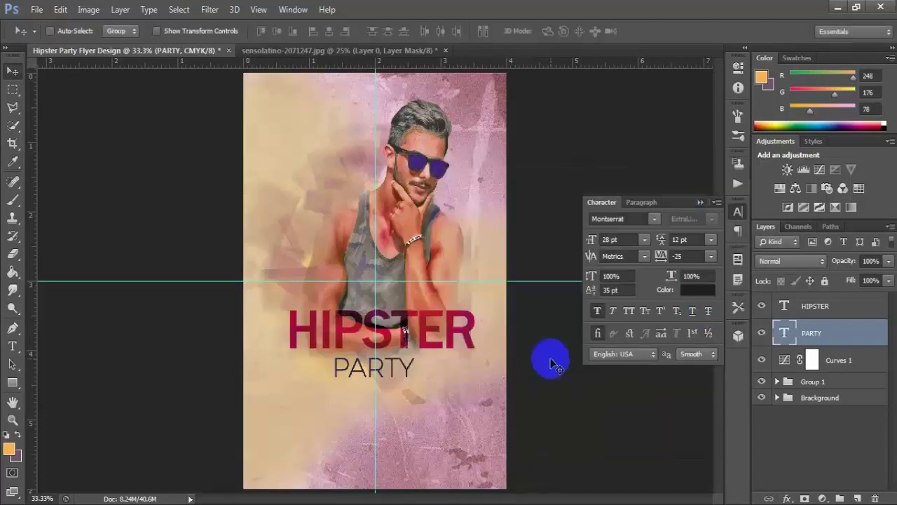
pyautogui.click(787, 361)
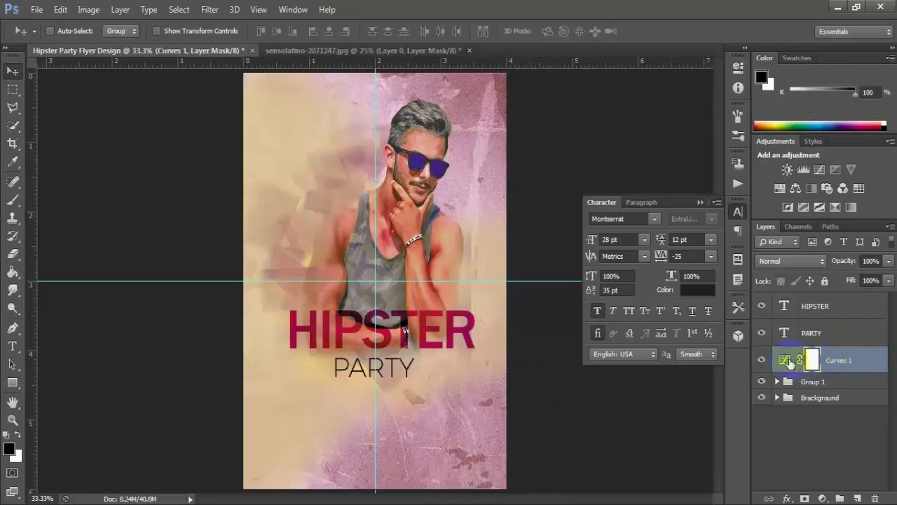
pyautogui.click(14, 347)
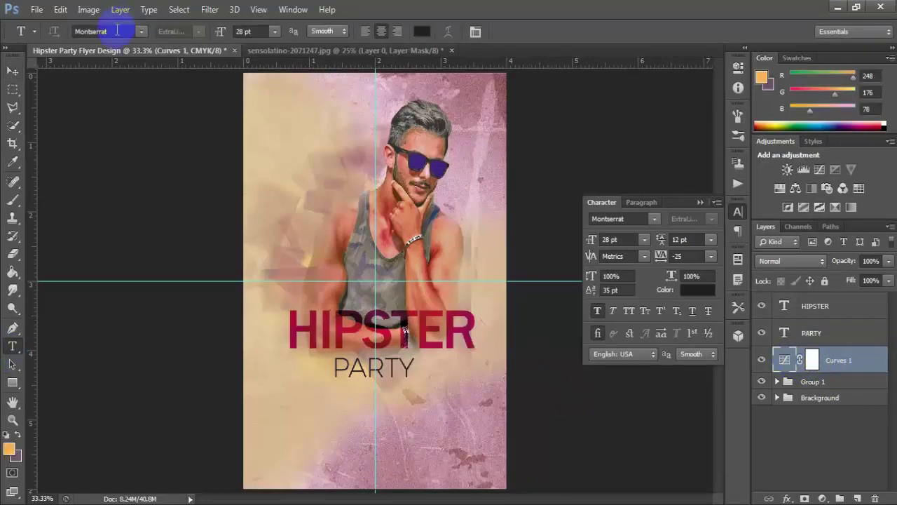
# Type 'DJ ALEX || DJ TONE || DJ MONA' in Bebas Neue below PARTY, fixing a typo
pyautogui.click(117, 31)
pyautogui.write('bas Neue')
pyautogui.press('Return')
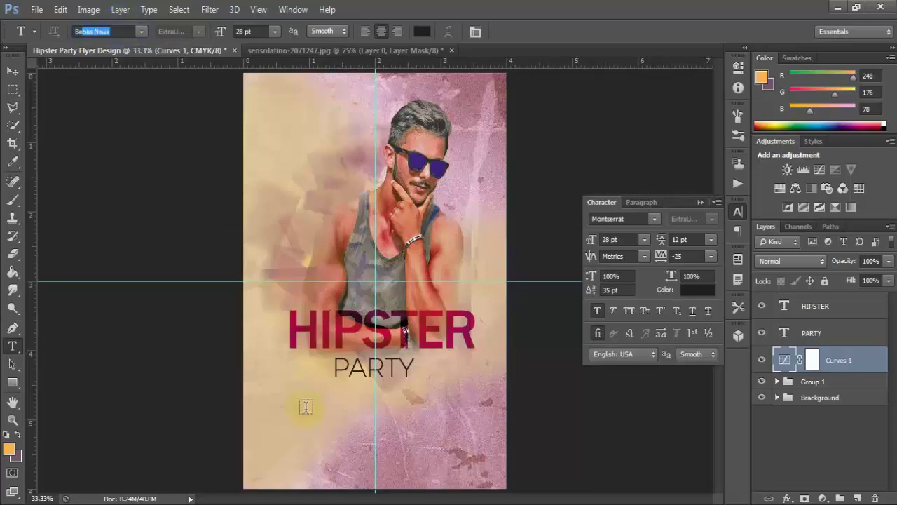
pyautogui.click(323, 425)
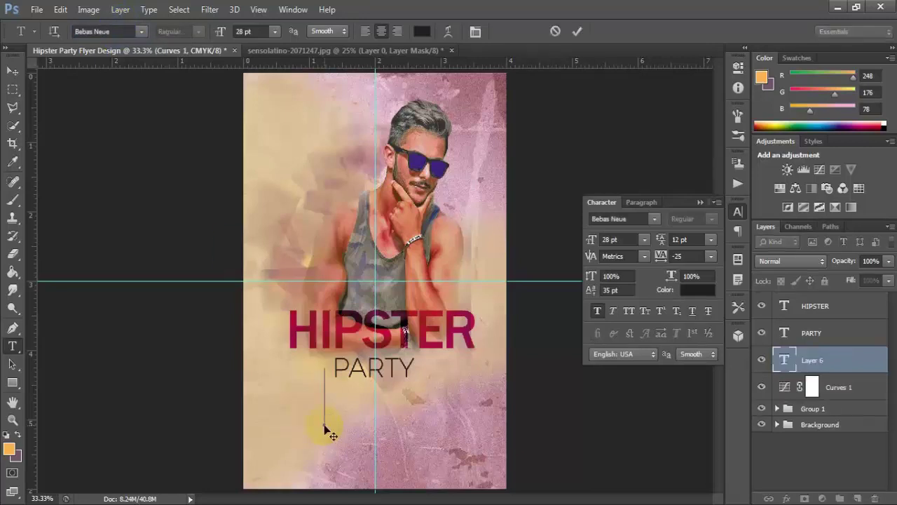
pyautogui.write('D')
pyautogui.write('J ')
pyautogui.write('ALEX')
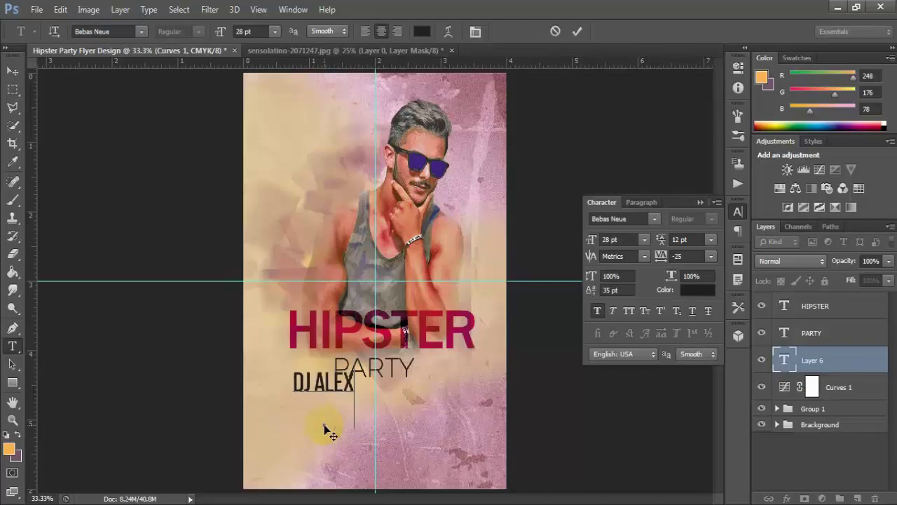
pyautogui.write(' I')
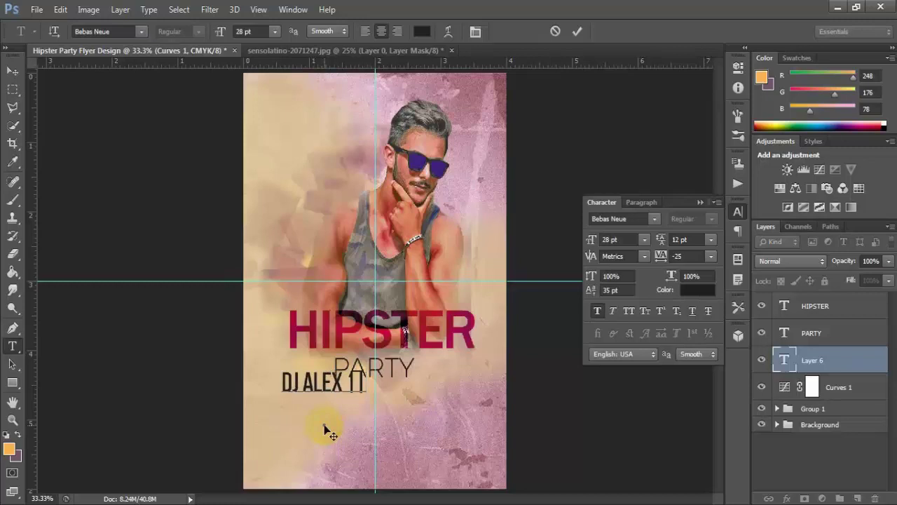
pyautogui.write('TD')
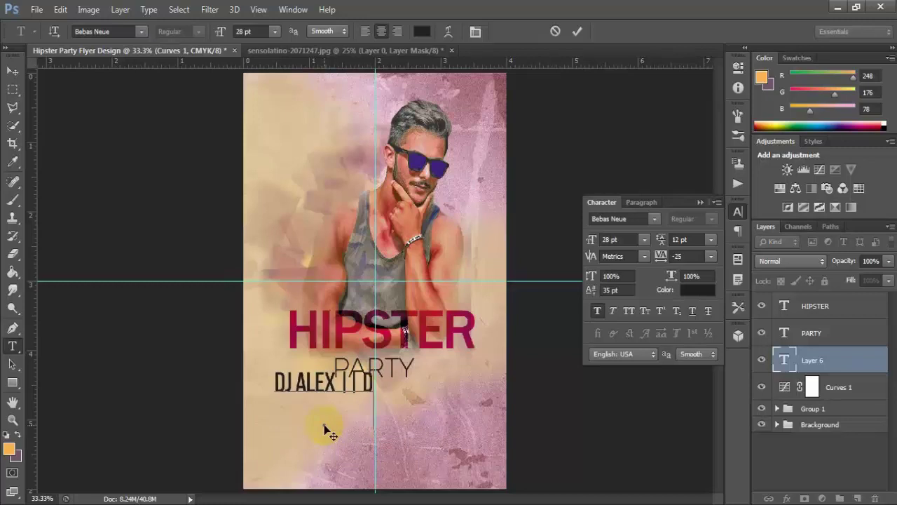
pyautogui.write('J')
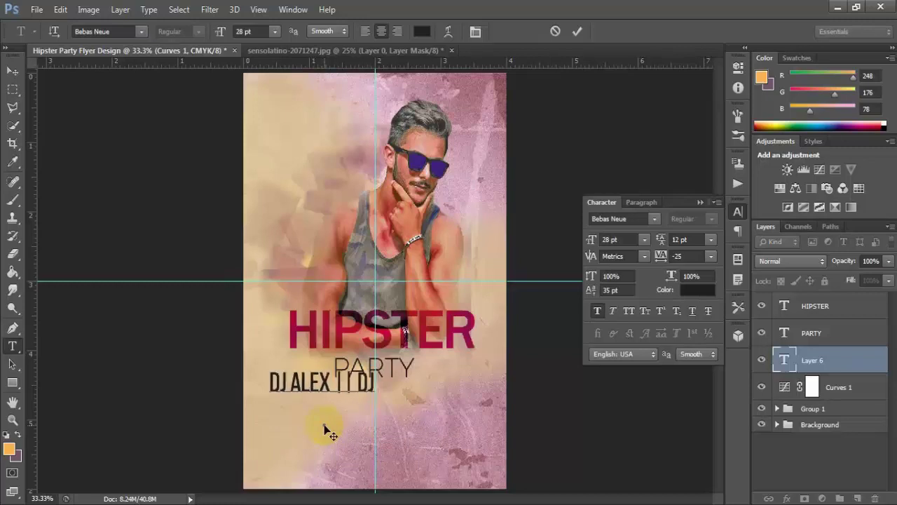
pyautogui.write(' TONE')
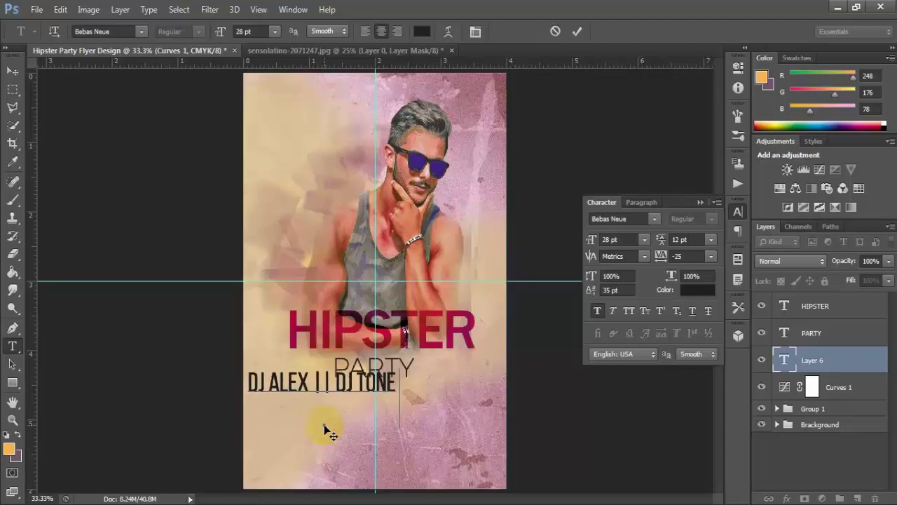
pyautogui.write(' | | DJ')
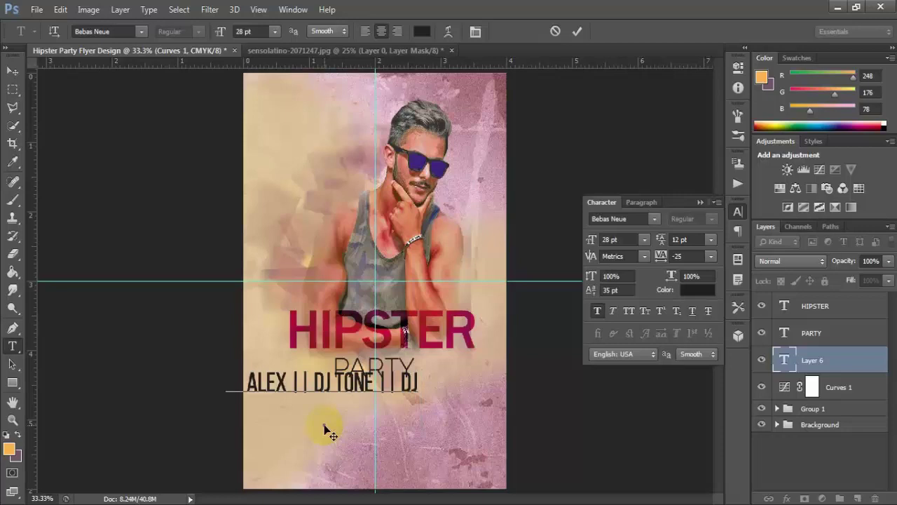
pyautogui.write(' T')
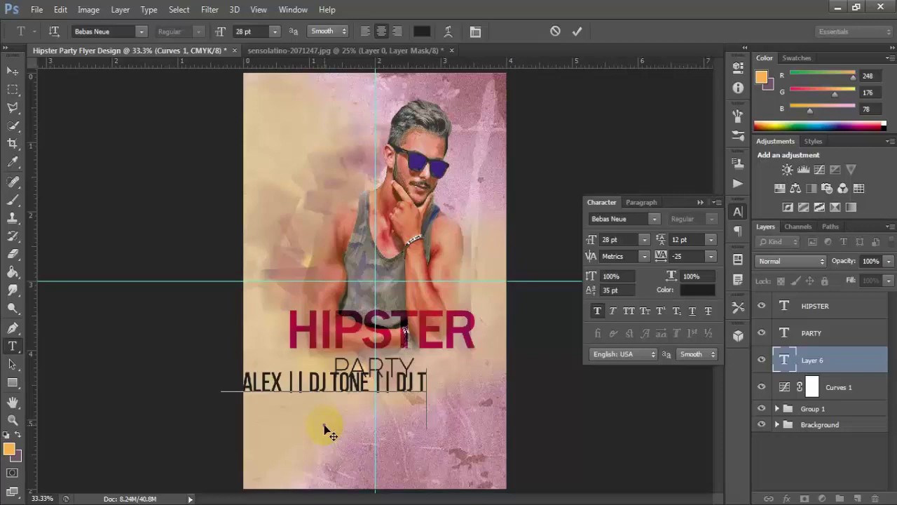
pyautogui.press('BackSpace')
pyautogui.write('M')
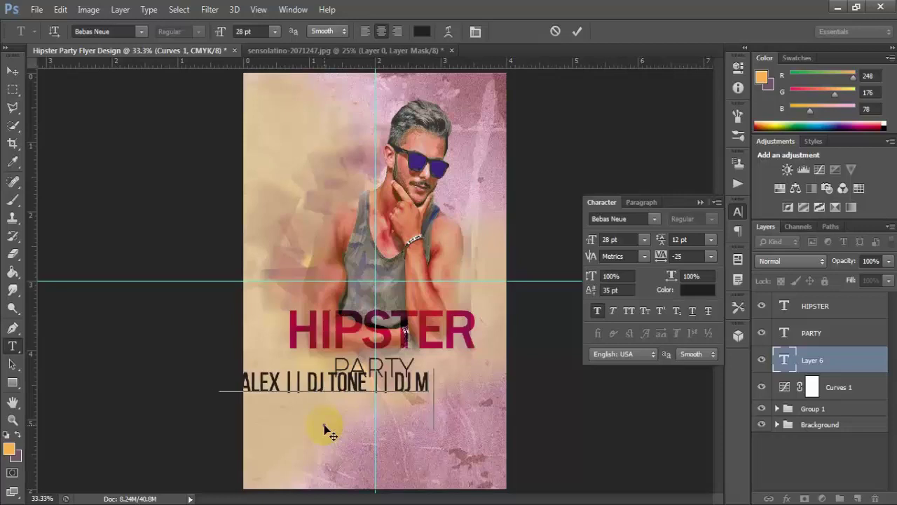
pyautogui.write('ONA')
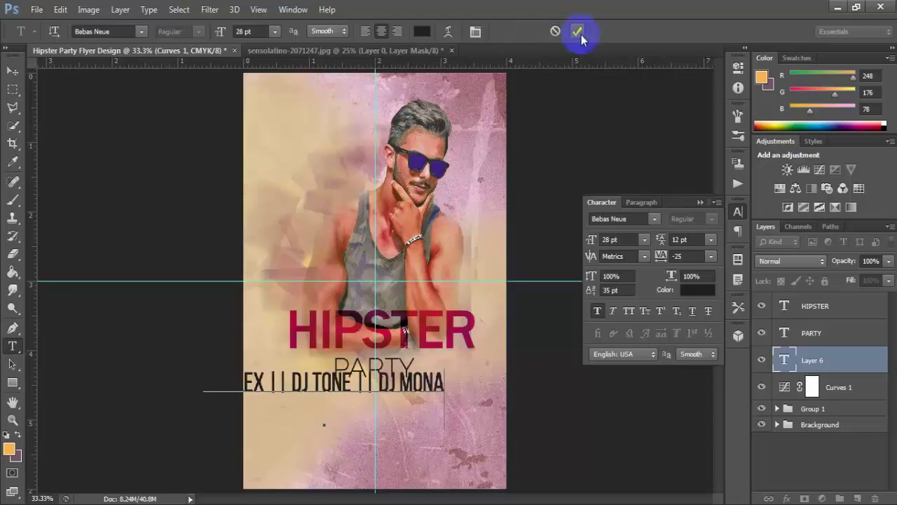
pyautogui.click(578, 30)
# Center the DJ lineup beneath PARTY and set it to 18 pt with 0 tracking
pyautogui.click(13, 71)
pyautogui.moveTo(397, 385)
pyautogui.mouseDown()
pyautogui.moveTo(405, 401)
pyautogui.moveTo(448, 401)
pyautogui.mouseUp()
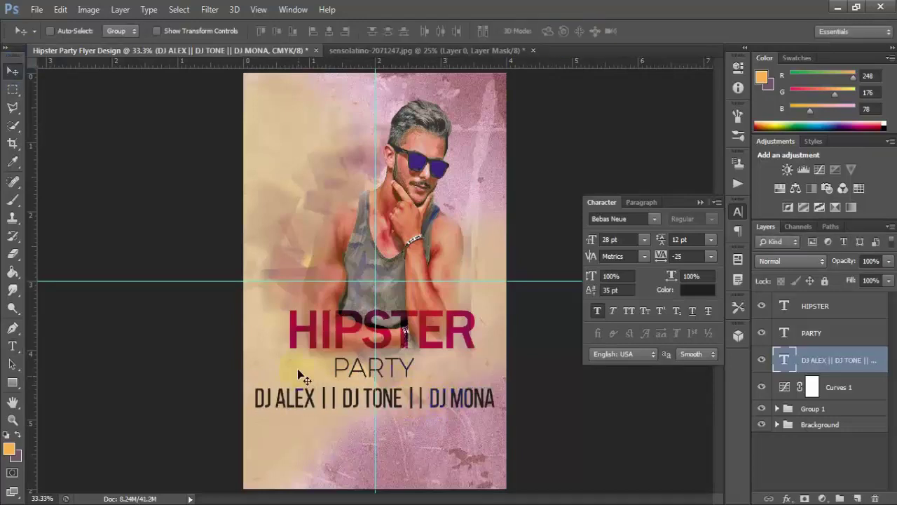
pyautogui.click(590, 243)
pyautogui.moveTo(590, 243); pyautogui.dragTo(588, 244)
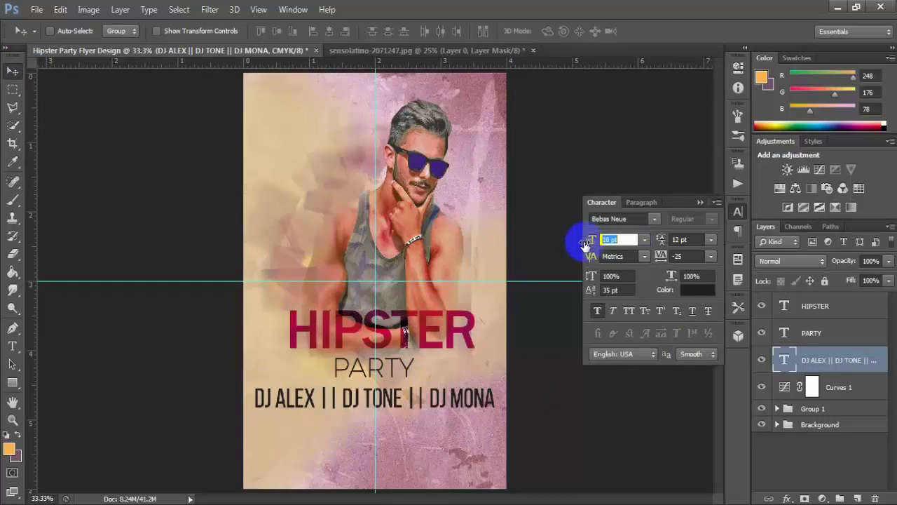
pyautogui.click(711, 257)
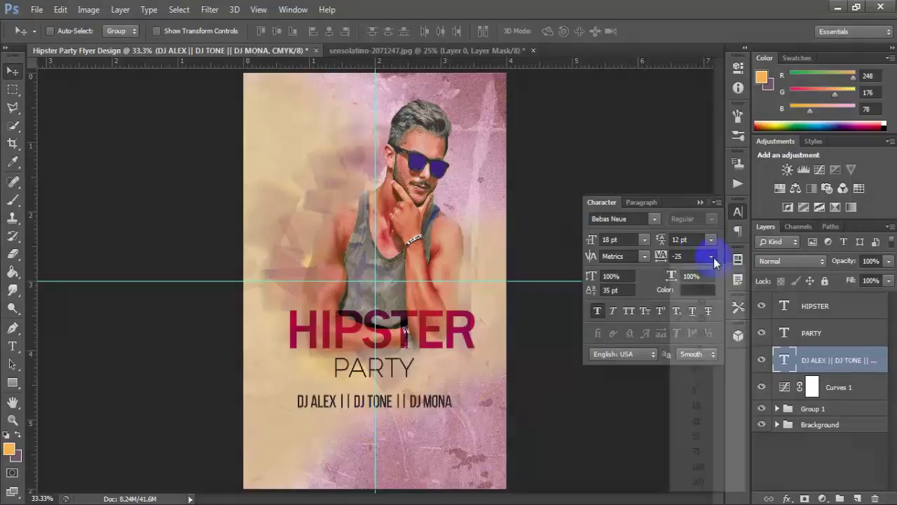
pyautogui.click(698, 370)
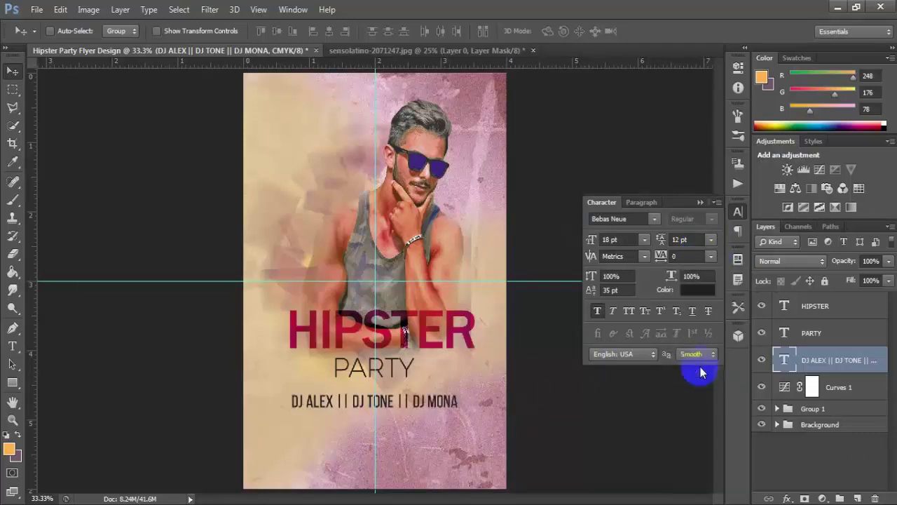
pyautogui.click(697, 290)
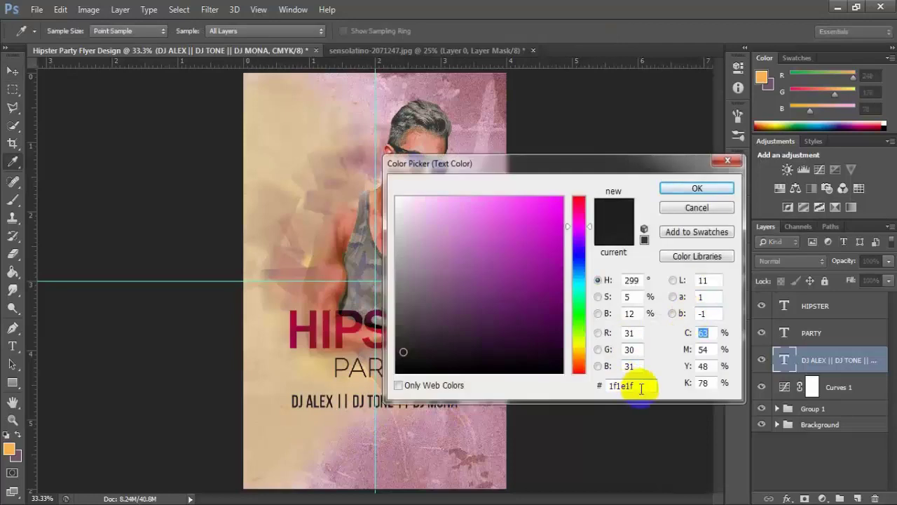
# Set the DJ lineup text colour to hex 331620
pyautogui.doubleClick(610, 385)
pyautogui.write('3')
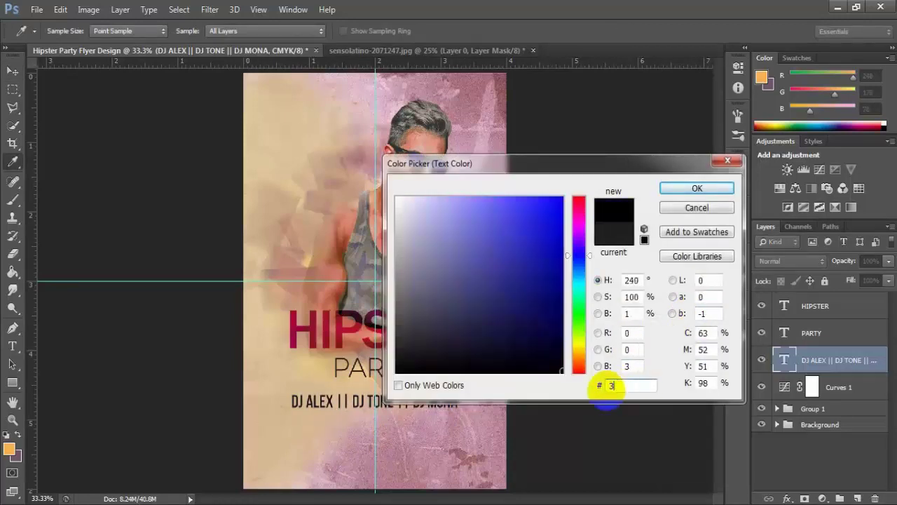
pyautogui.write('316')
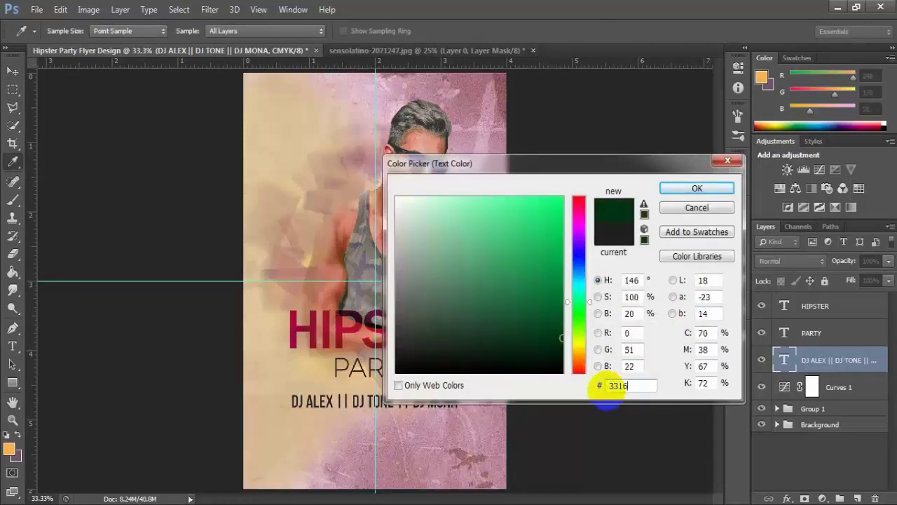
pyautogui.write('20')
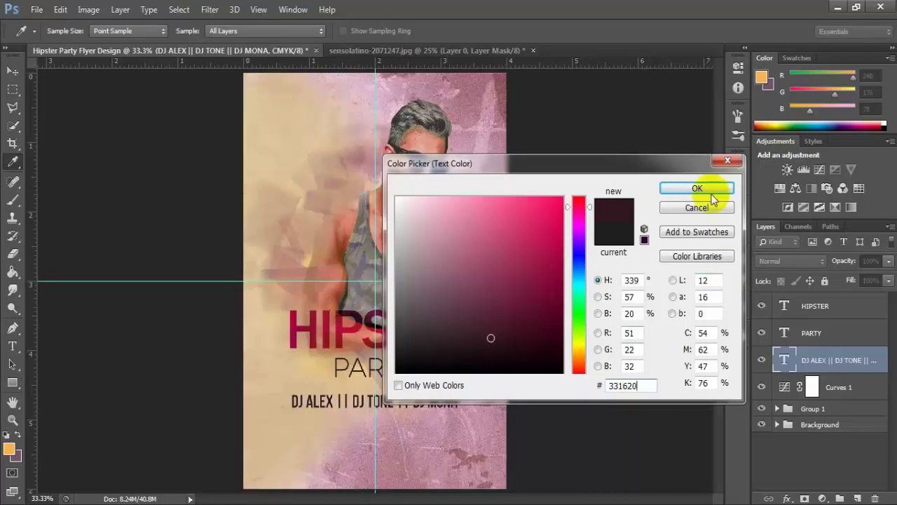
pyautogui.click(707, 189)
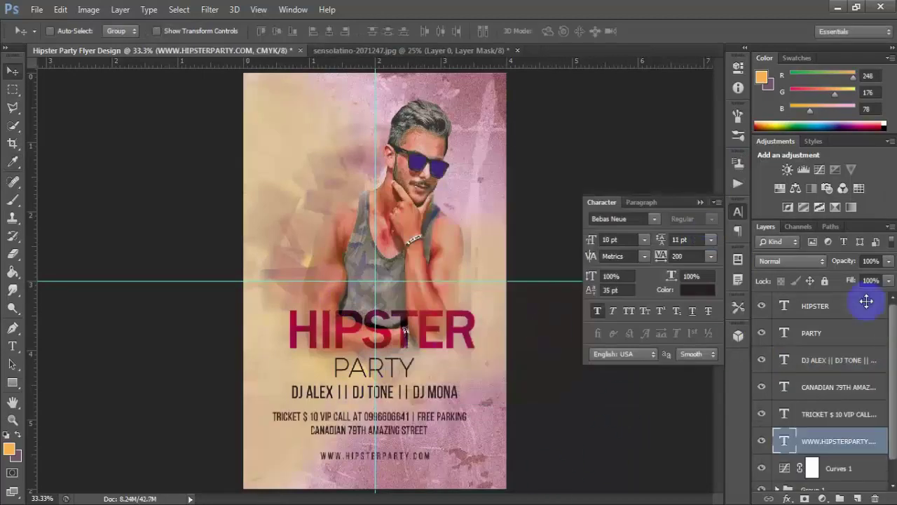
# Write CLUB NAME PRESENTS in Bebas Neue and place it just above HIPSTER
pyautogui.click(812, 467)
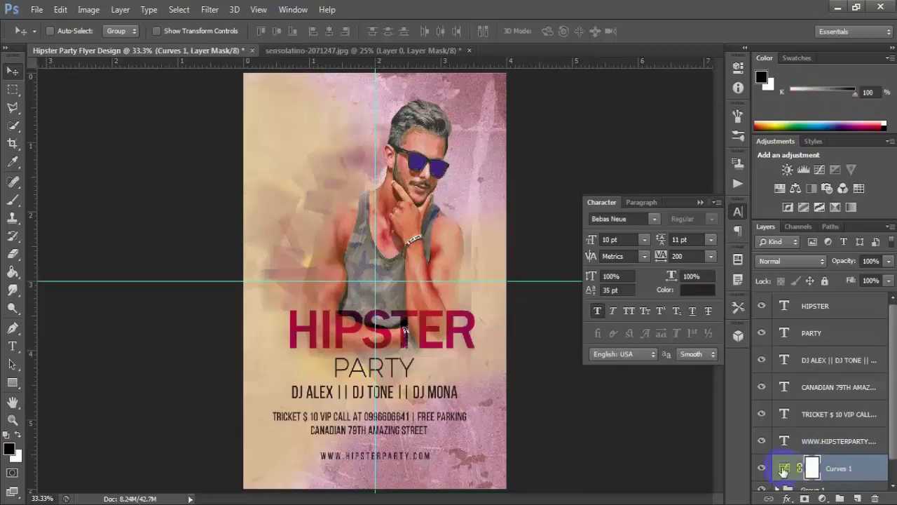
pyautogui.click(784, 468)
pyautogui.click(12, 345)
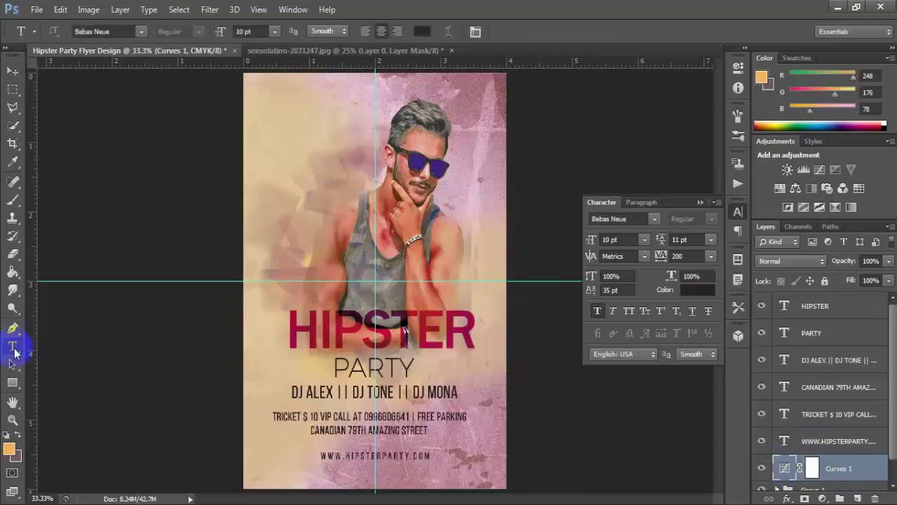
pyautogui.click(338, 277)
pyautogui.write('CLUB NA')
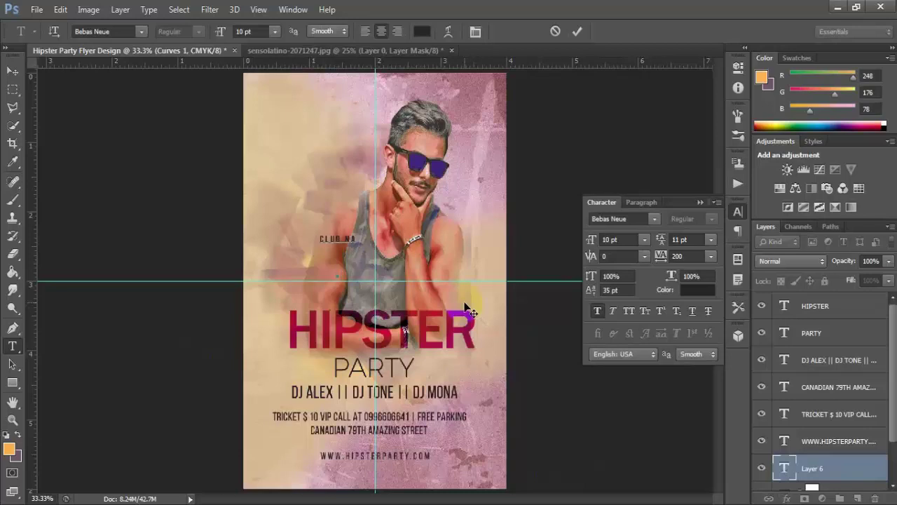
pyautogui.write('ME')
pyautogui.write(' PR')
pyautogui.write('ESENT')
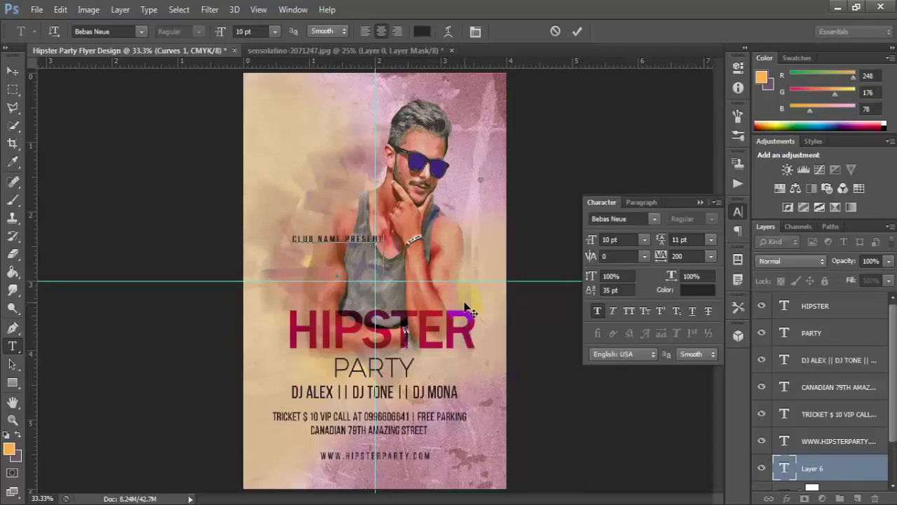
pyautogui.write('S')
pyautogui.click(577, 30)
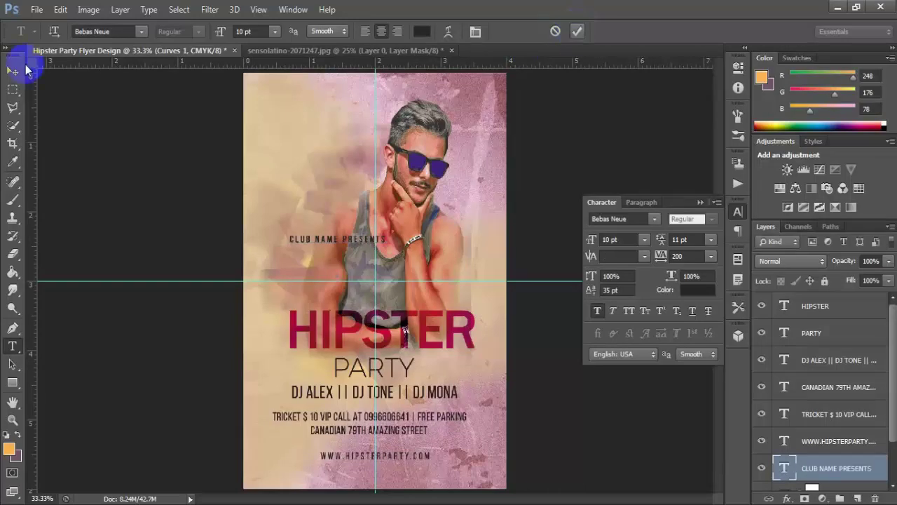
pyautogui.click(12, 71)
pyautogui.moveTo(337, 242); pyautogui.dragTo(377, 303)
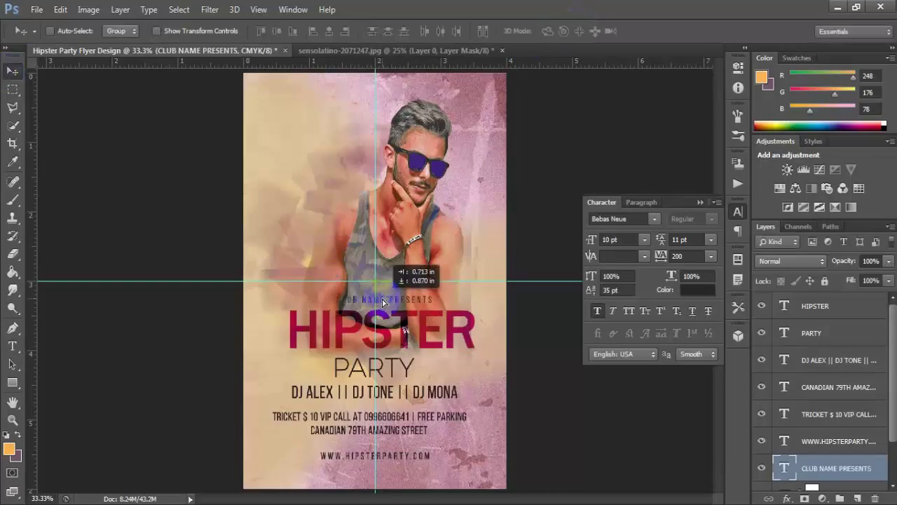
pyautogui.click(696, 291)
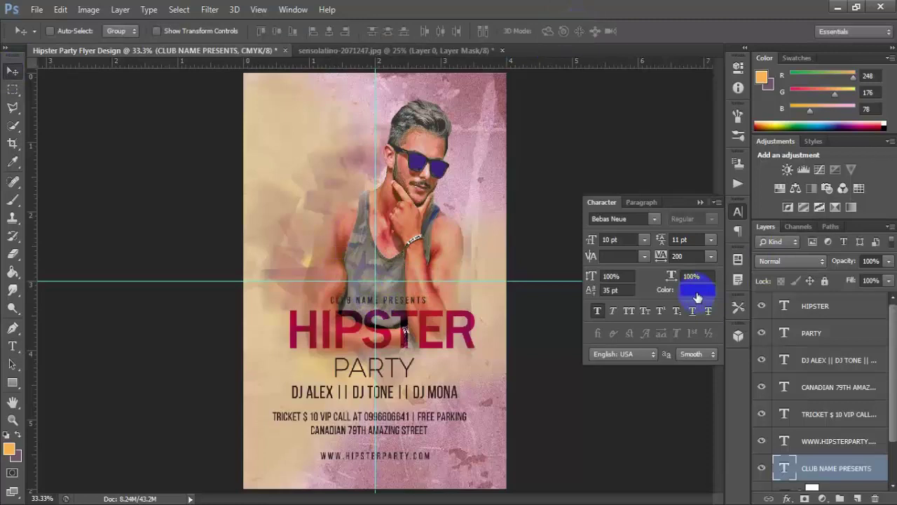
# Pick pale yellow #fcf7a3 for CLUB NAME PRESENTS in the Color Picker
pyautogui.click(403, 199)
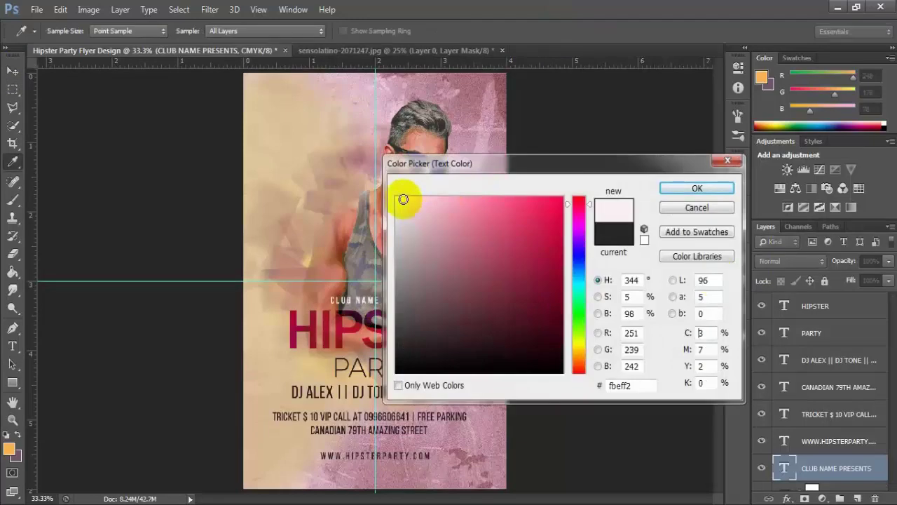
pyautogui.click(579, 346)
pyautogui.click(442, 202)
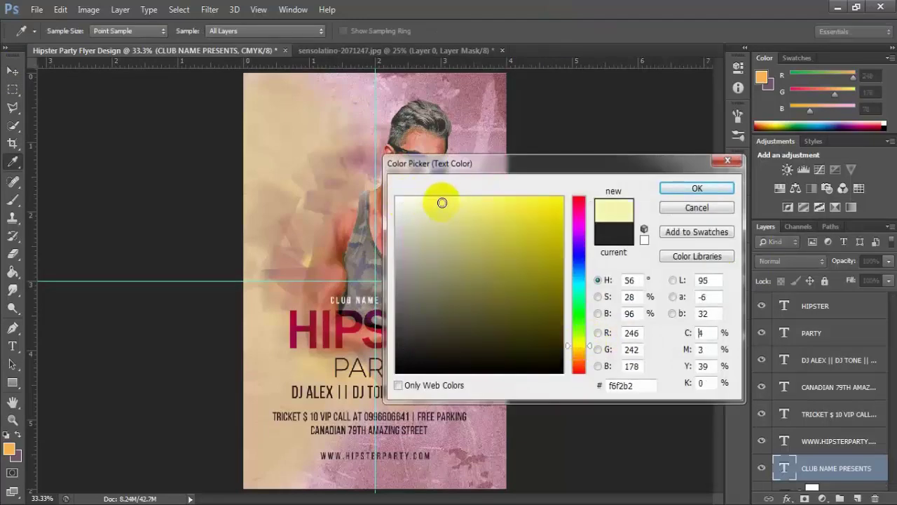
pyautogui.moveTo(442, 202); pyautogui.dragTo(454, 199)
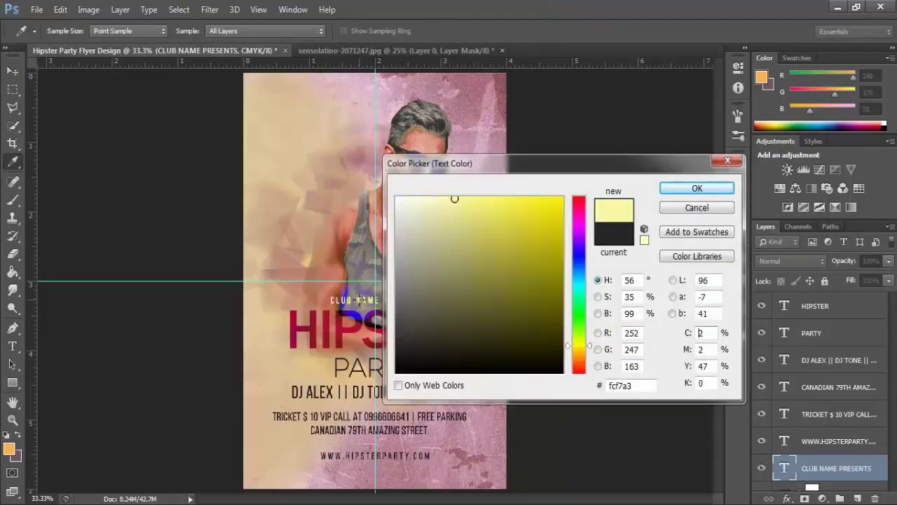
pyautogui.click(675, 189)
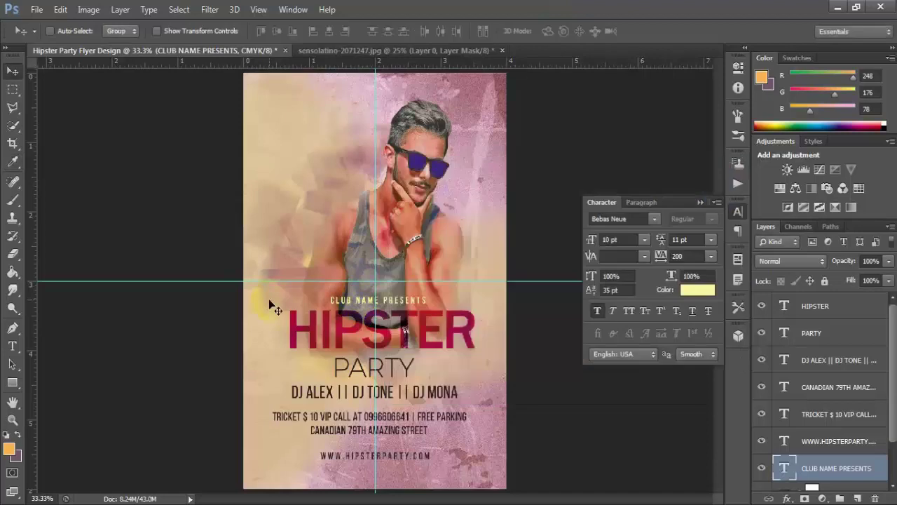
# Select all the text layers and align their horizontal centers
pyautogui.keyDown('shift'); pyautogui.click(808, 312); pyautogui.keyUp('shift')
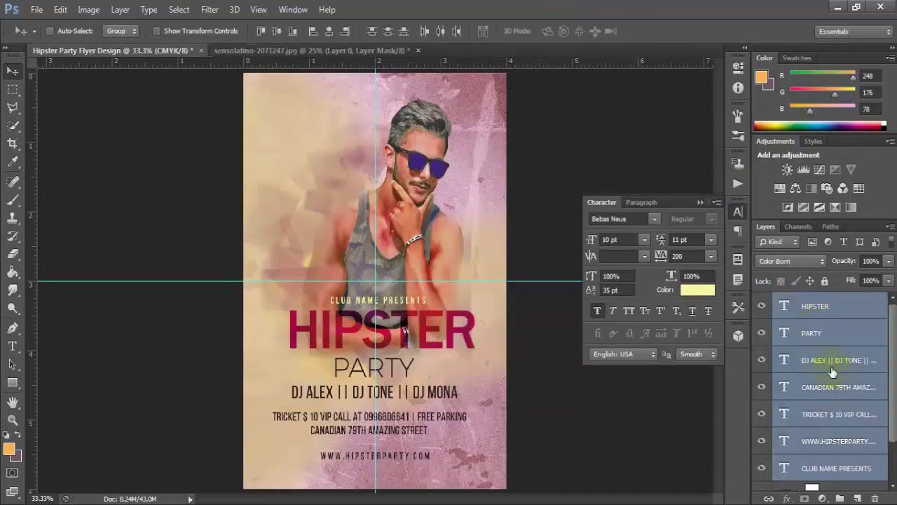
pyautogui.scroll(-1, 841, 393)
pyautogui.scroll(1, 843, 399)
pyautogui.click(328, 32)
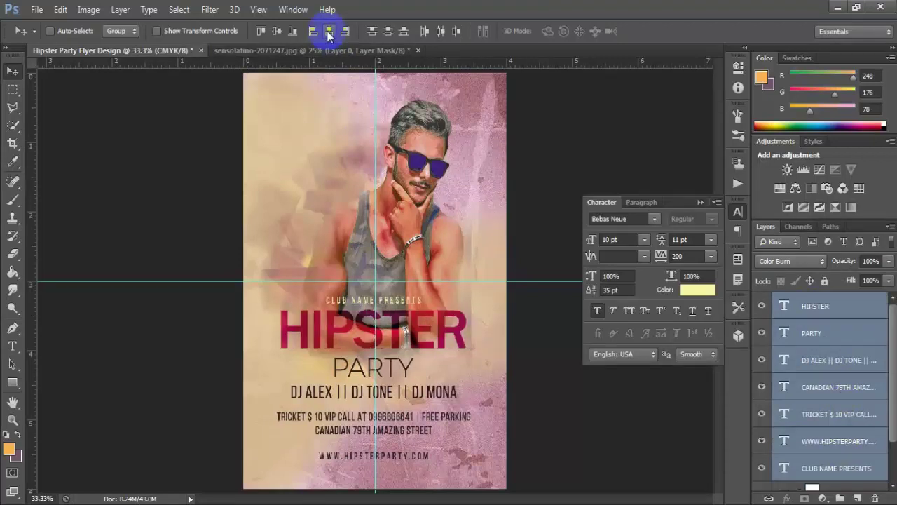
# Group the text layers into Group 2, hide the guides, and zoom in
pyautogui.click(870, 280)
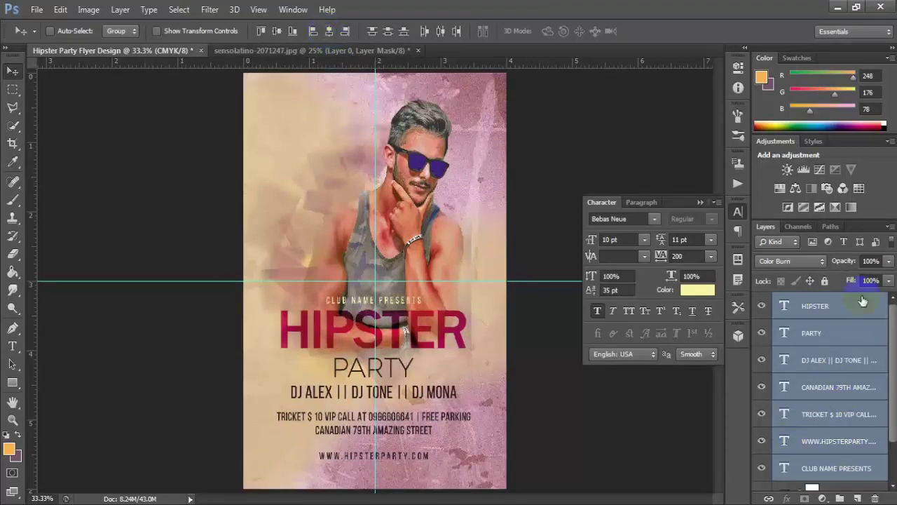
pyautogui.hotkey('ctrl', 'g')
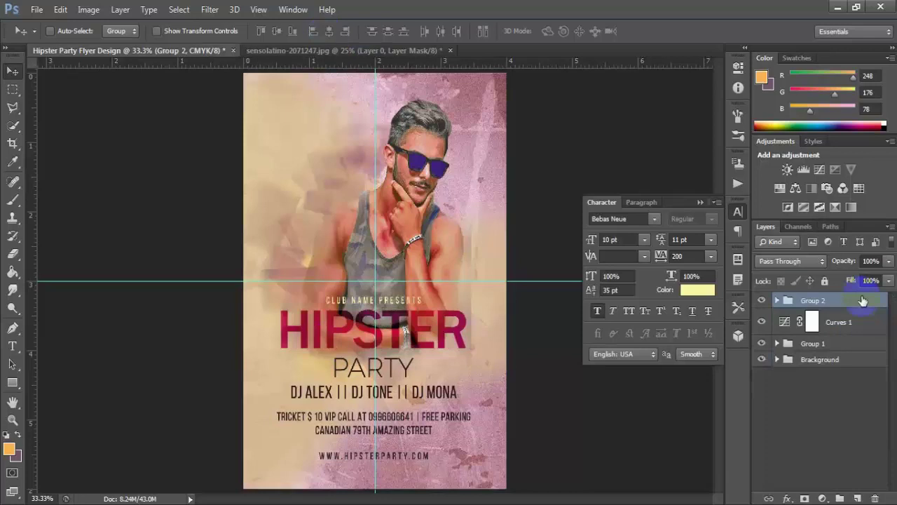
pyautogui.click(863, 301)
pyautogui.hotkey('ctrl', 'h')
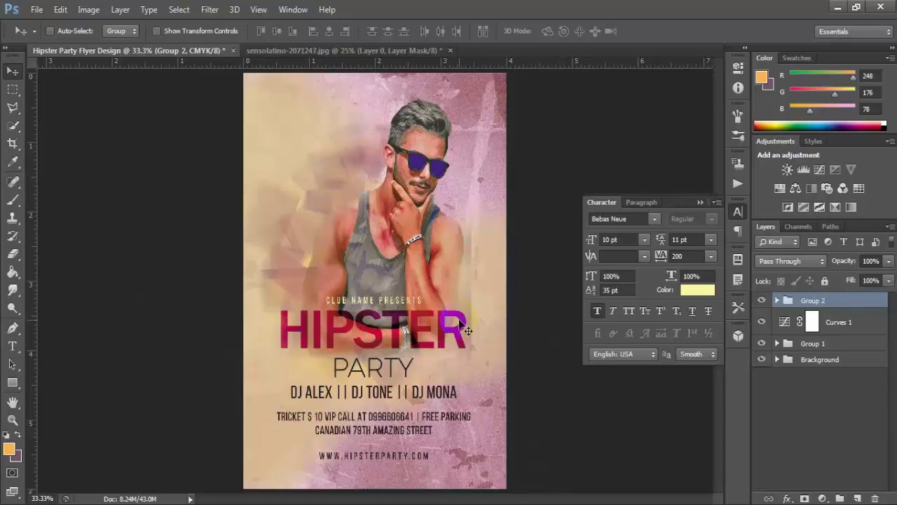
pyautogui.hotkey('ctrl', '+')
pyautogui.hotkey('ctrl', '+')
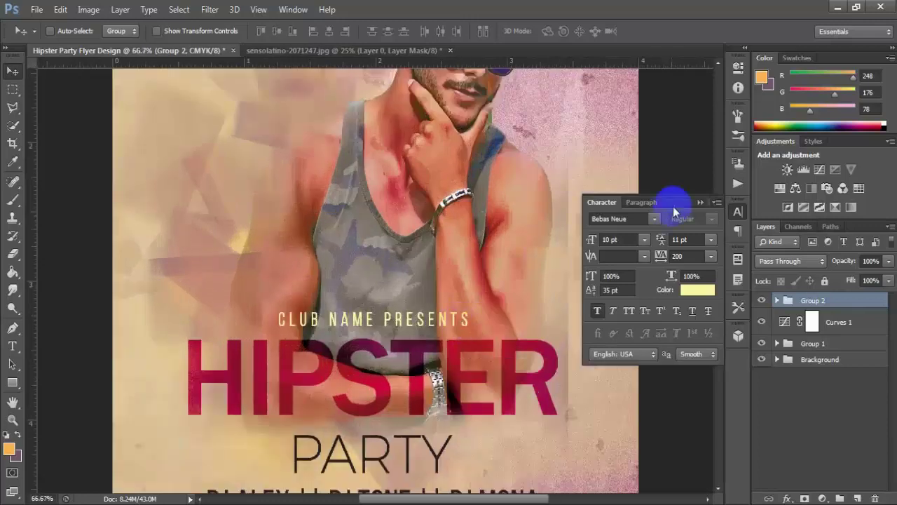
# Collapse the Character panel and scroll up over the flyer's top text, CLUB NAME PRESENTS
pyautogui.click(699, 202)
pyautogui.scroll(3, 485, 271)
pyautogui.scroll(3, 457, 272)
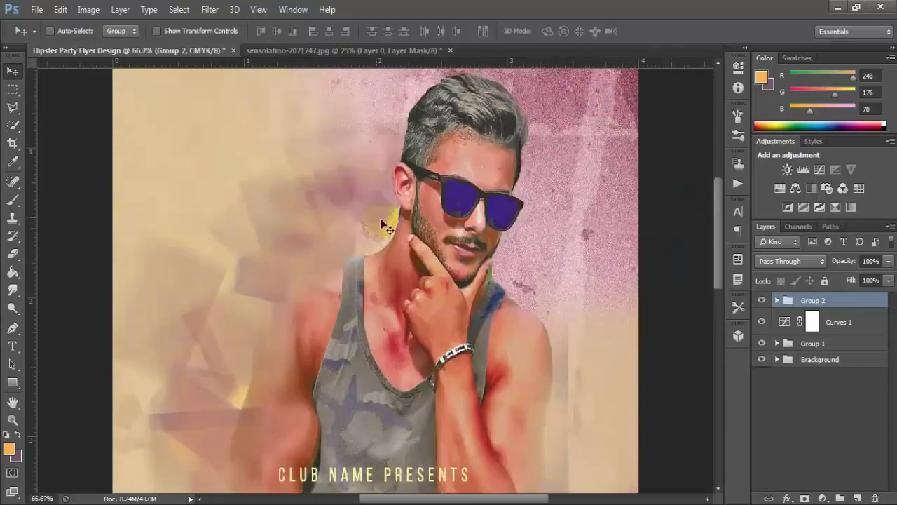
pyautogui.scroll(-3, 370, 180)
pyautogui.scroll(-1, 251, 232)
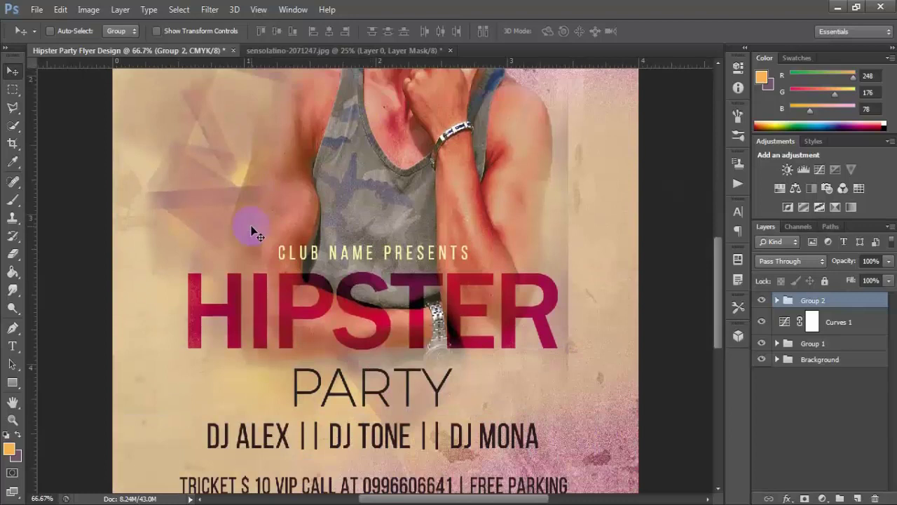
pyautogui.scroll(1, 251, 232)
pyautogui.scroll(1, 252, 232)
pyautogui.scroll(1, 252, 231)
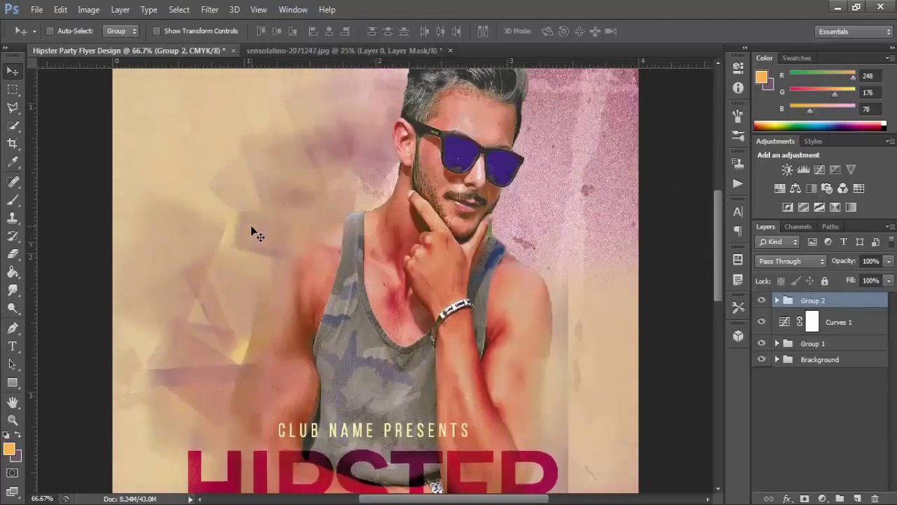
pyautogui.scroll(1, 251, 231)
# Scroll down the flyer to check the text stack through the website line, ending at 33.3% zoom
pyautogui.scroll(-3, 254, 235)
pyautogui.scroll(-1, 257, 241)
pyautogui.scroll(-1, 260, 244)
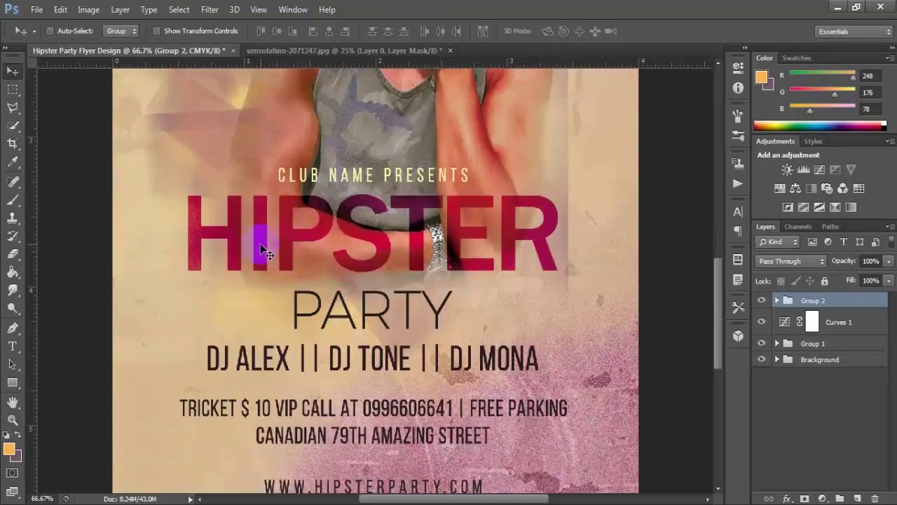
pyautogui.scroll(-1, 260, 244)
pyautogui.scroll(-1, 265, 249)
pyautogui.scroll(-1, 266, 251)
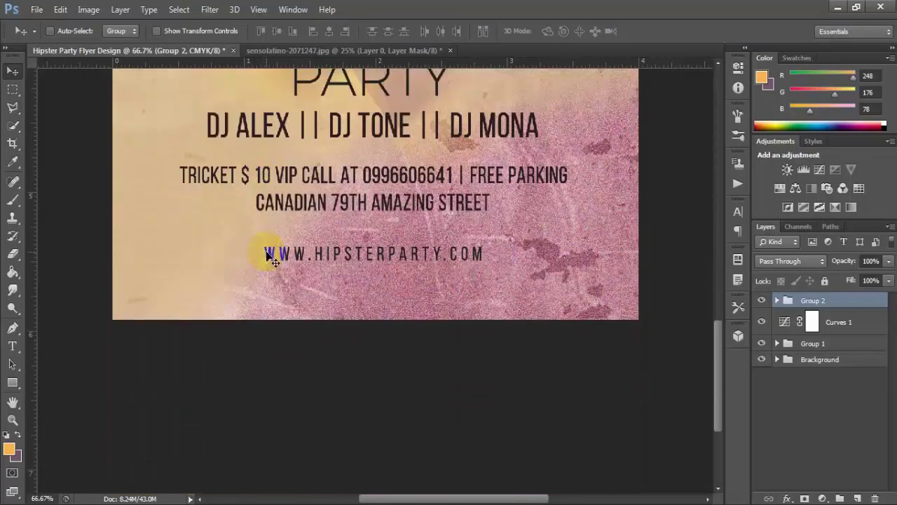
pyautogui.scroll(1, 268, 252)
pyautogui.scroll(-2, 272, 255)
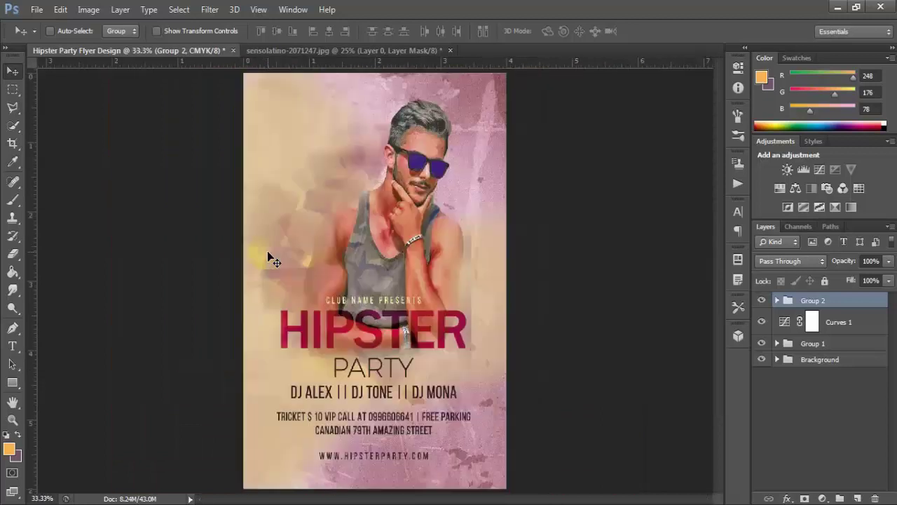